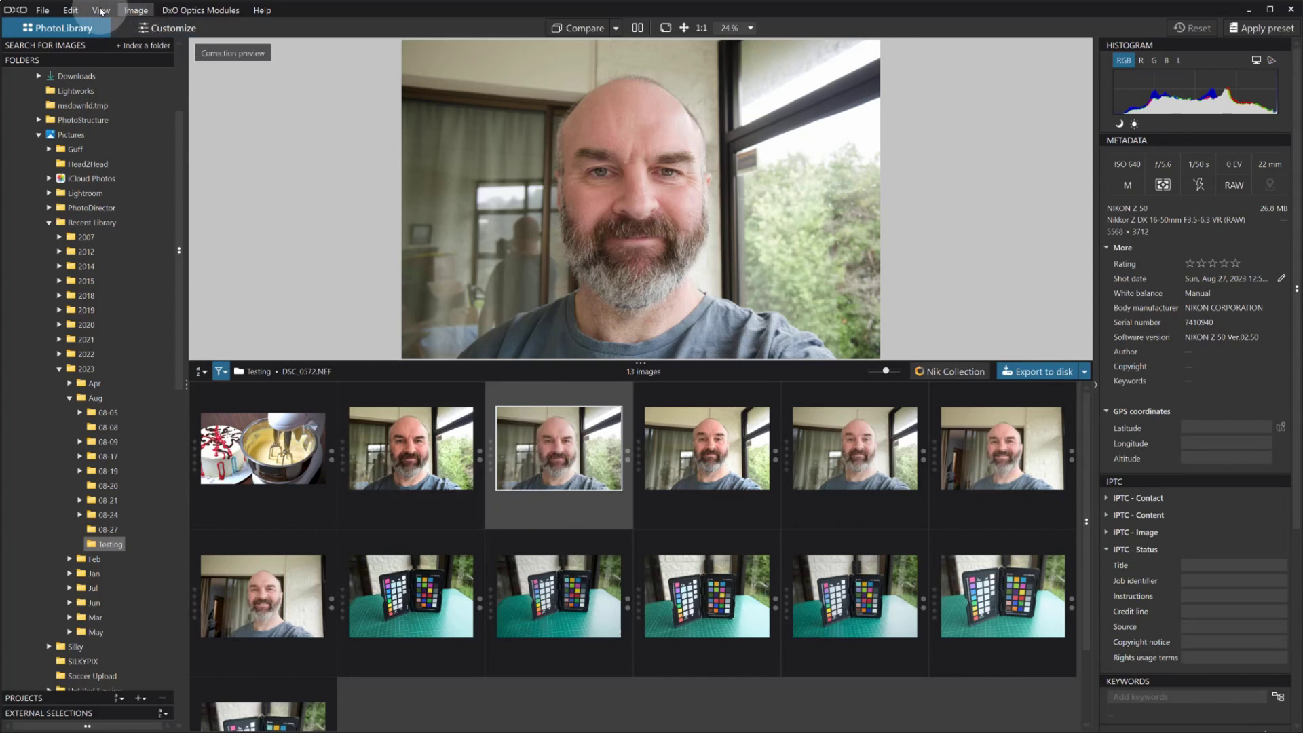
Open the application preferences and view the presets available as the default correction for new RAW images.
left_click(70, 11)
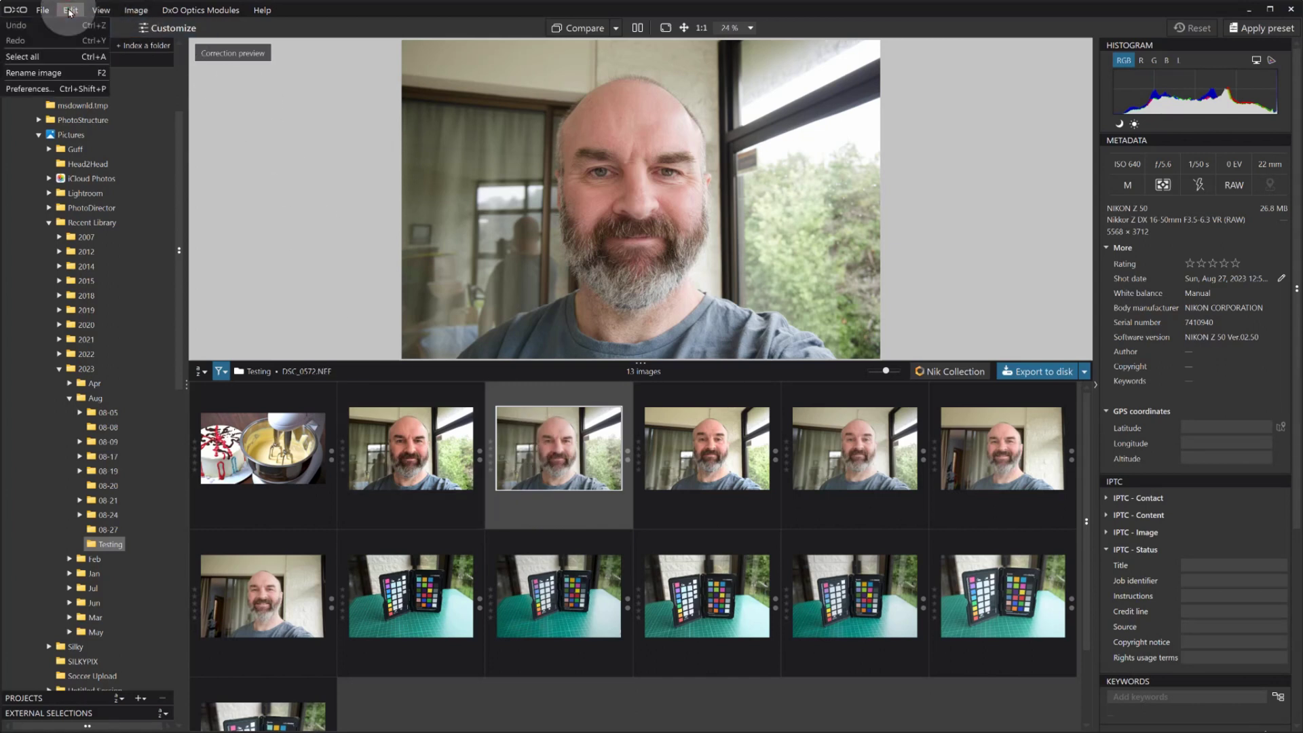
left_click(30, 88)
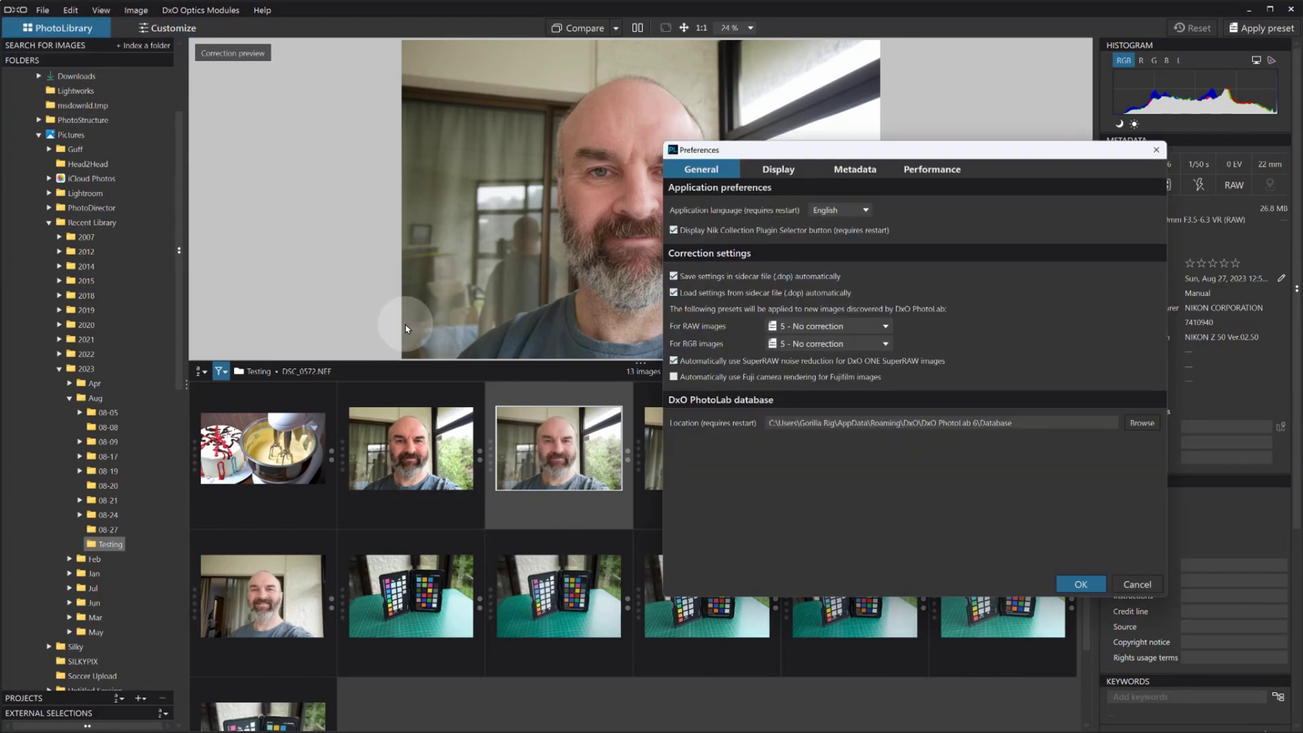
left_click(844, 324)
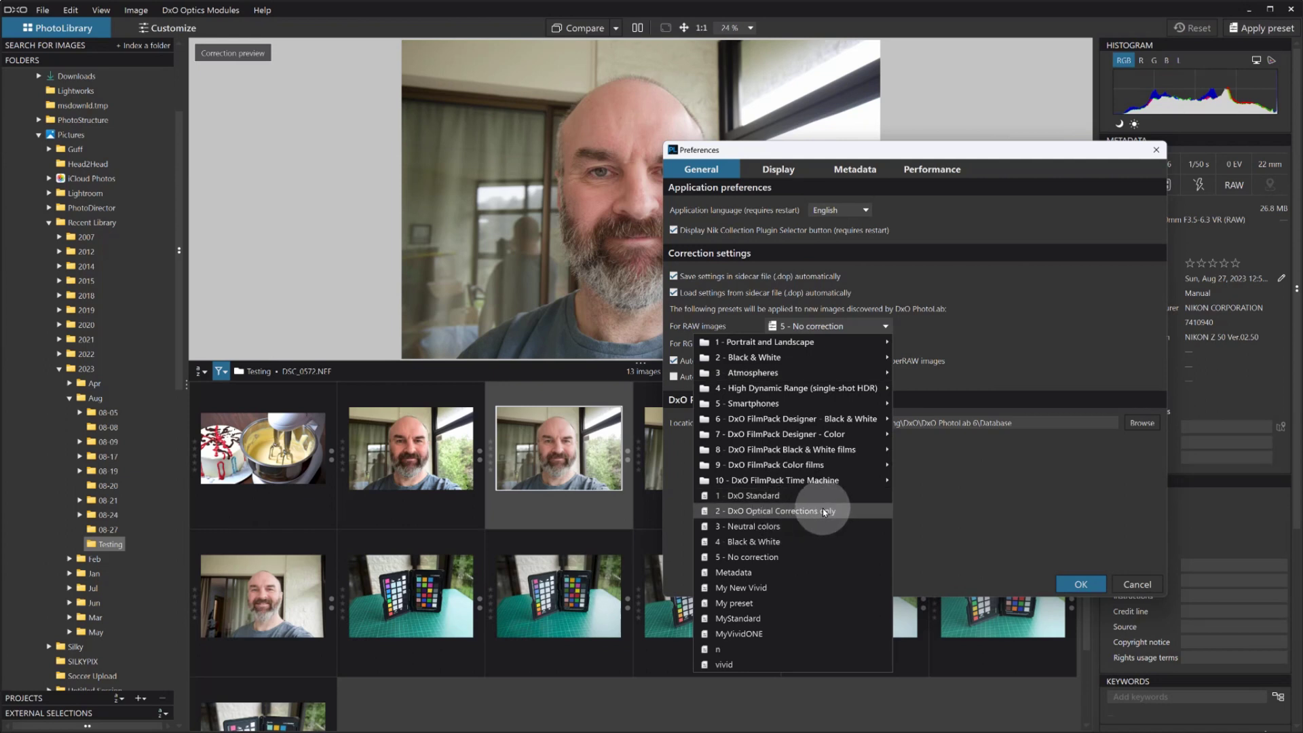
left_click(980, 322)
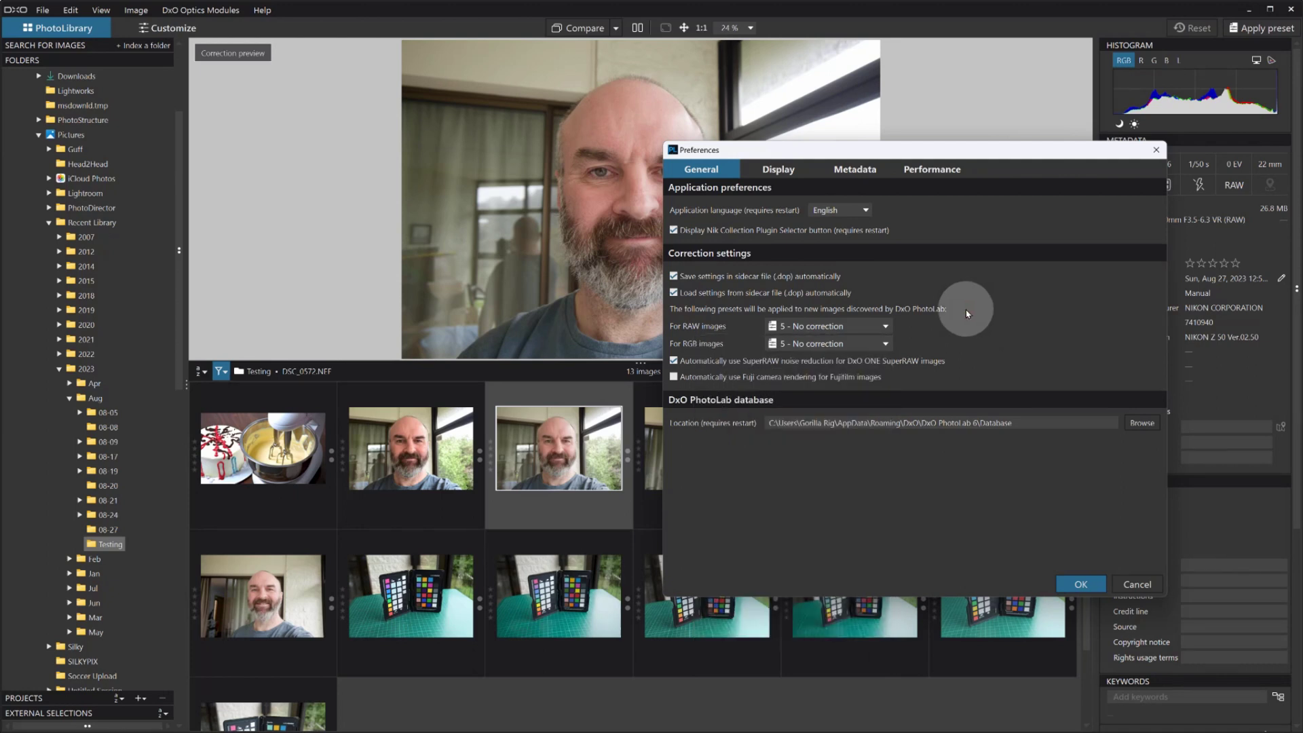
Enable Always prefer high quality previews in the display preferences and save the change.
left_click(779, 173)
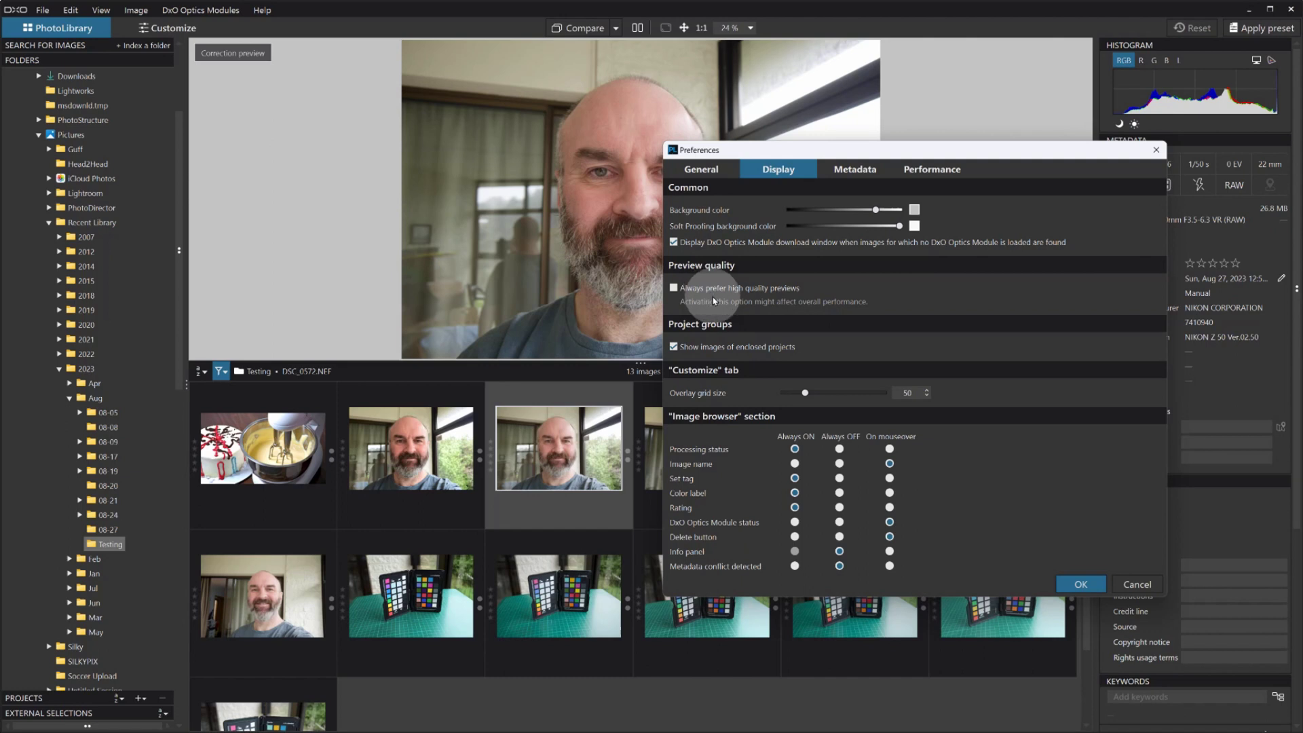
left_click(713, 298)
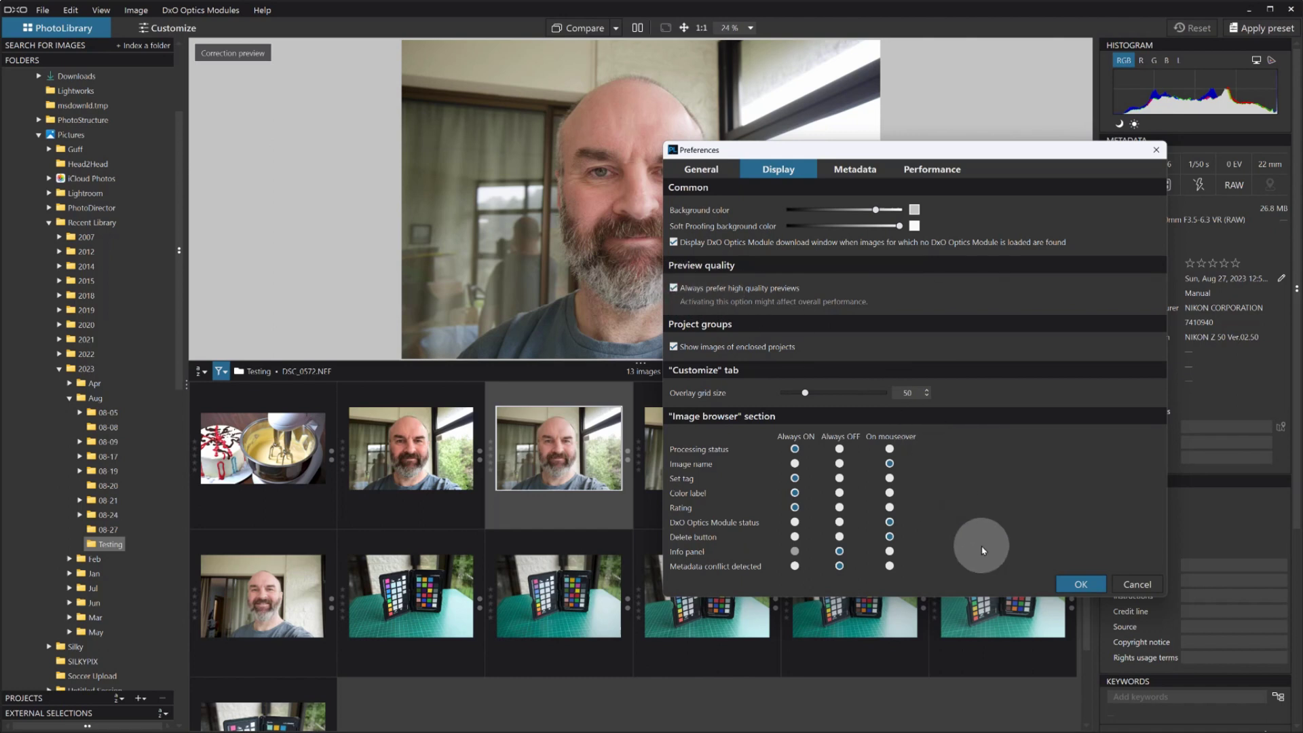
left_click(1079, 584)
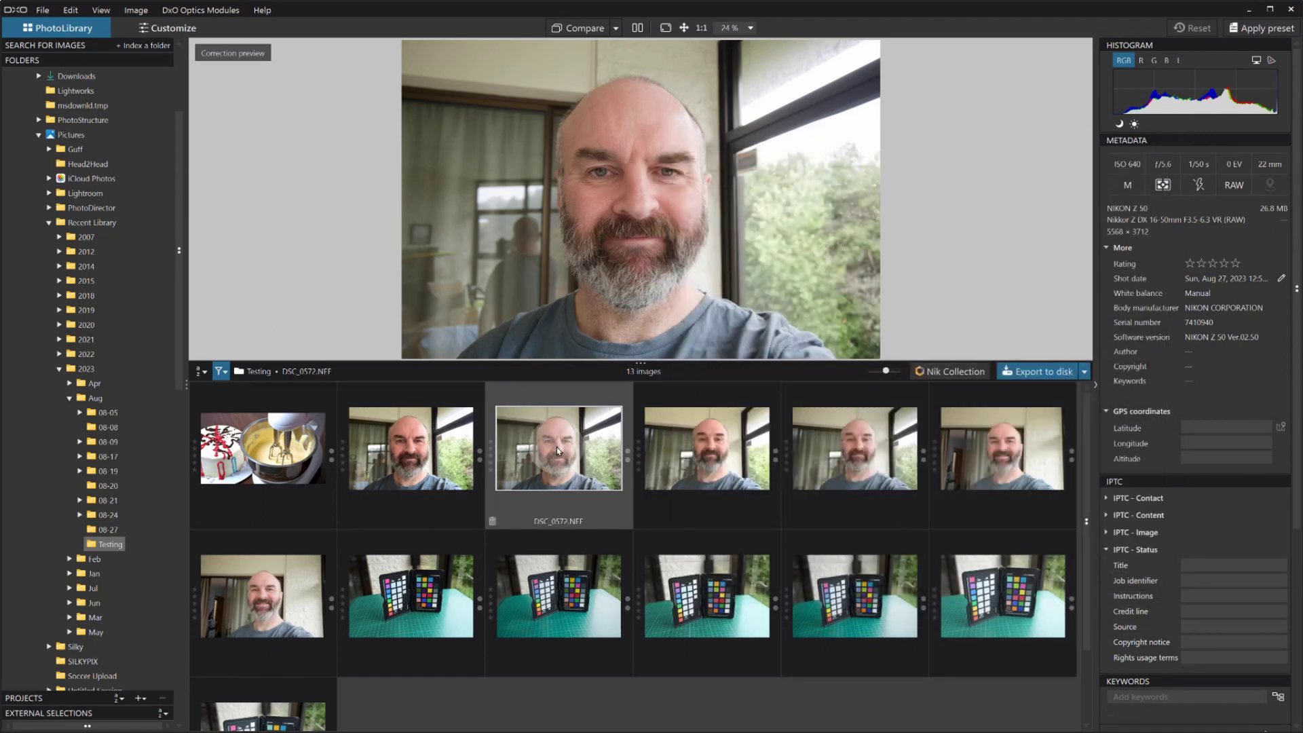
Compare the uncorrected DSC_0573.NEF with the camera's DSC_0573.JPG in the photo library.
left_click(862, 456)
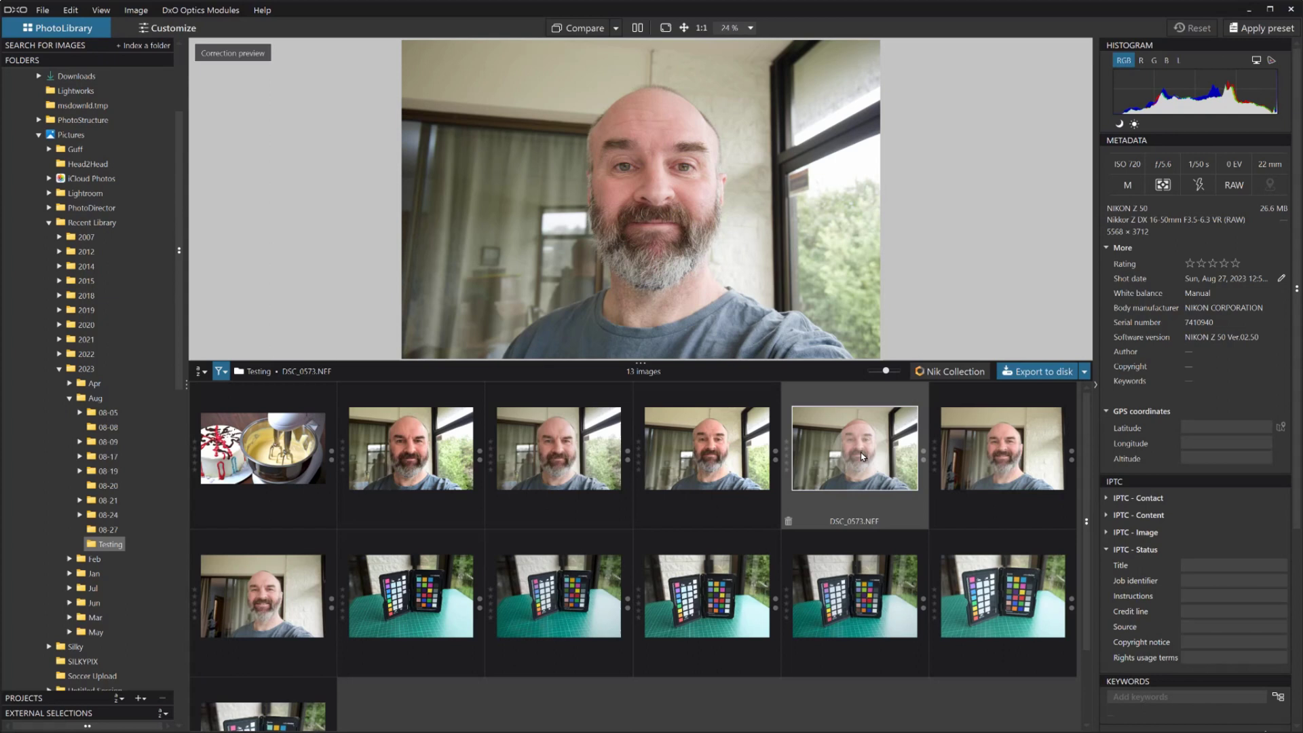
left_click(767, 427)
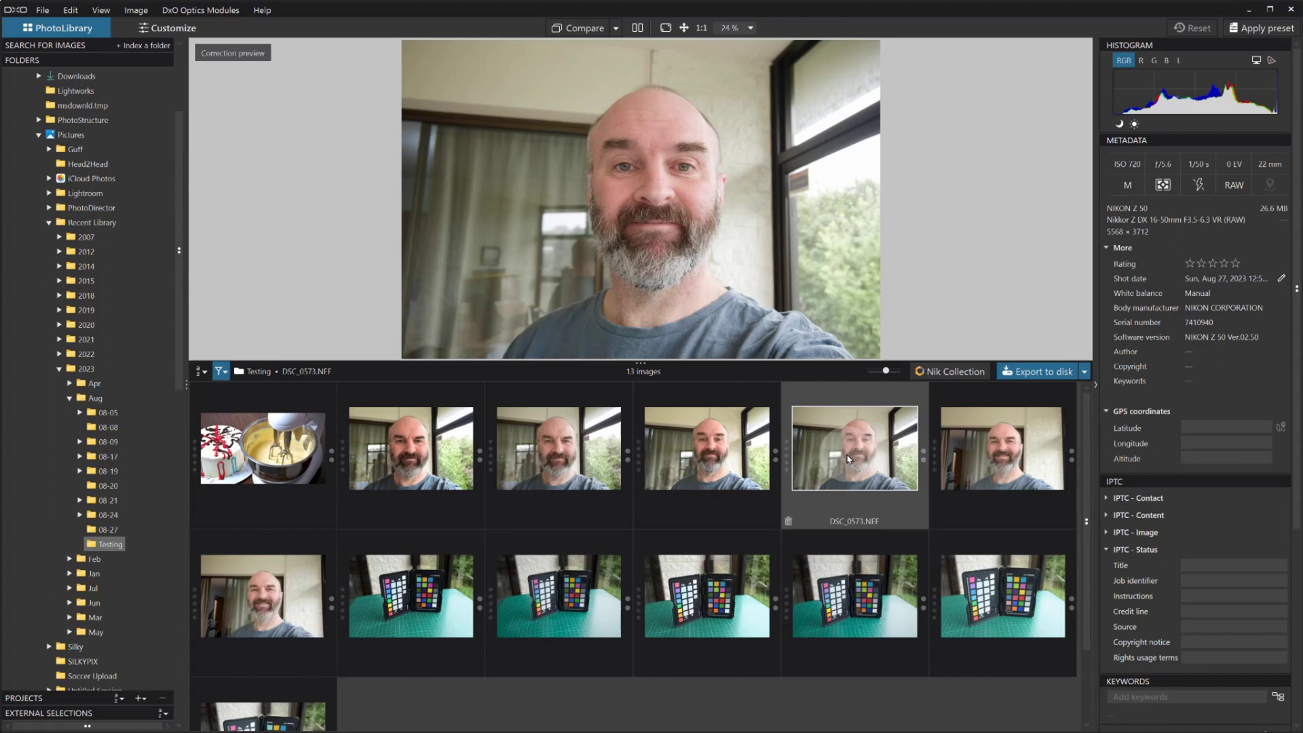
left_click(691, 449)
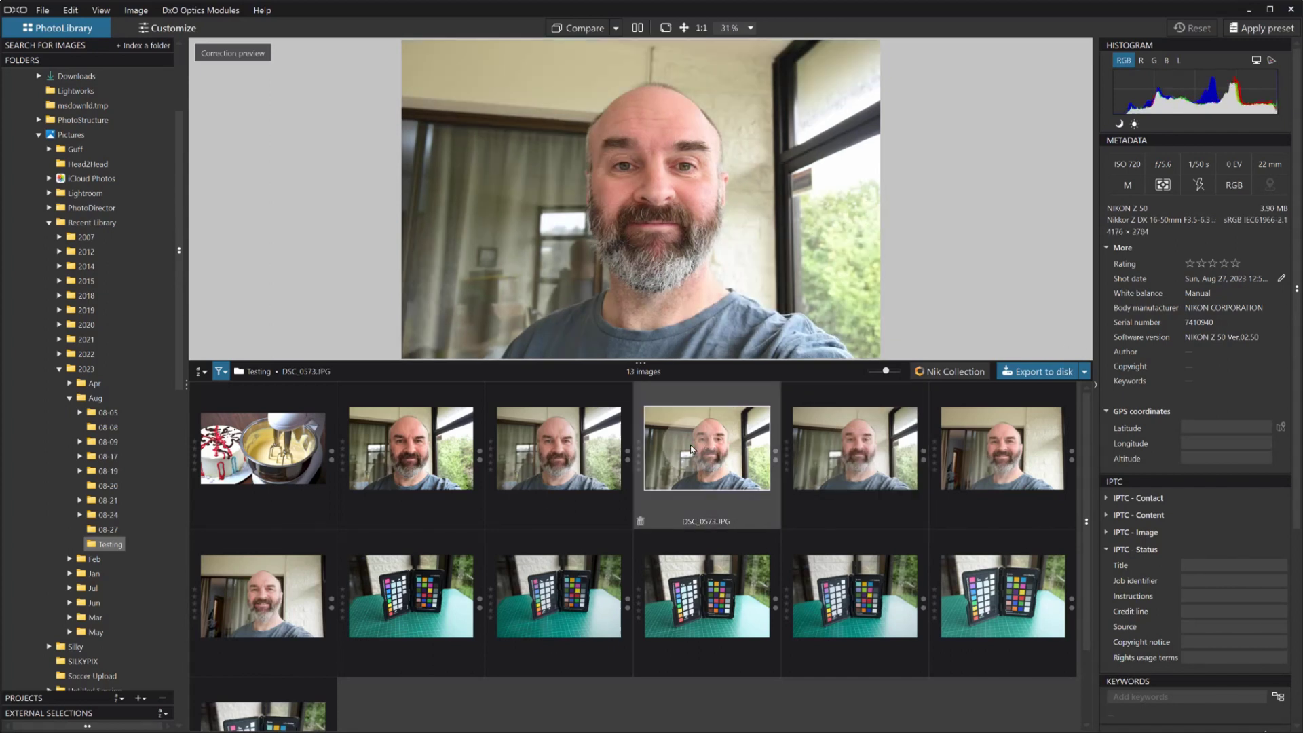
left_click(874, 468)
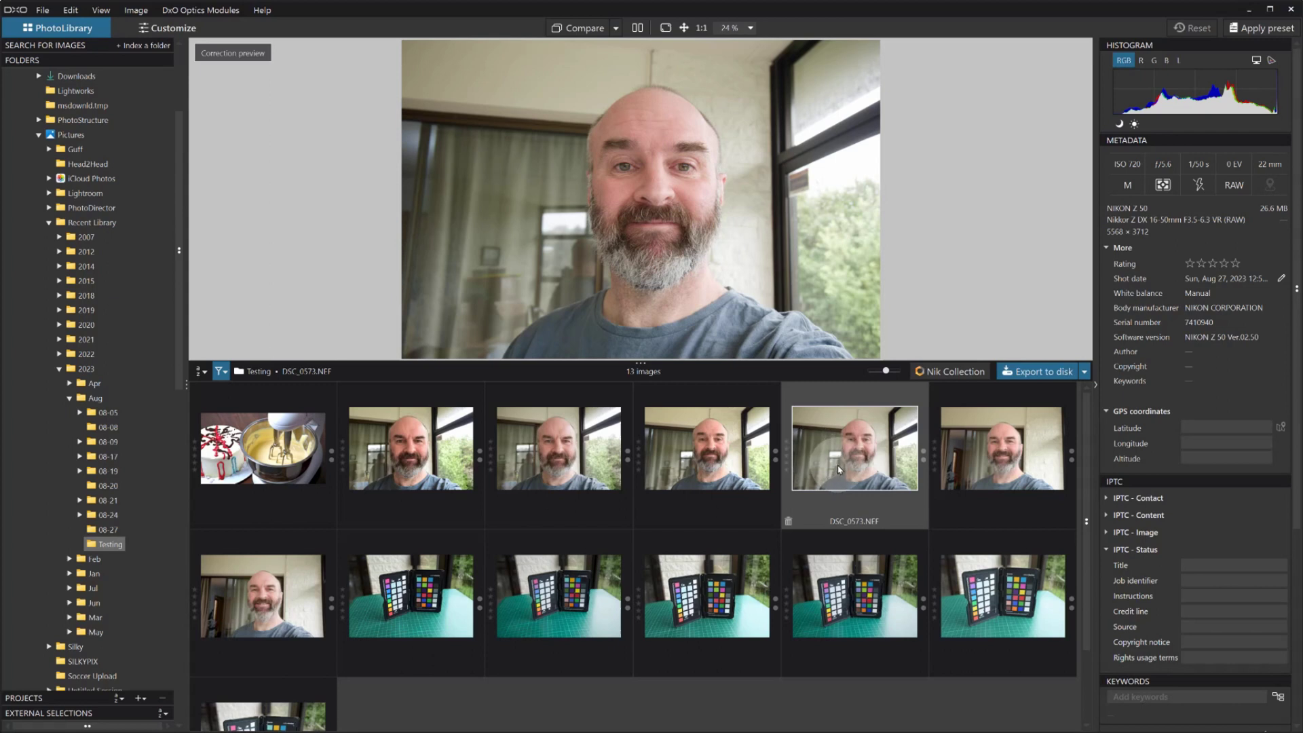
key("Left")
key("Right")
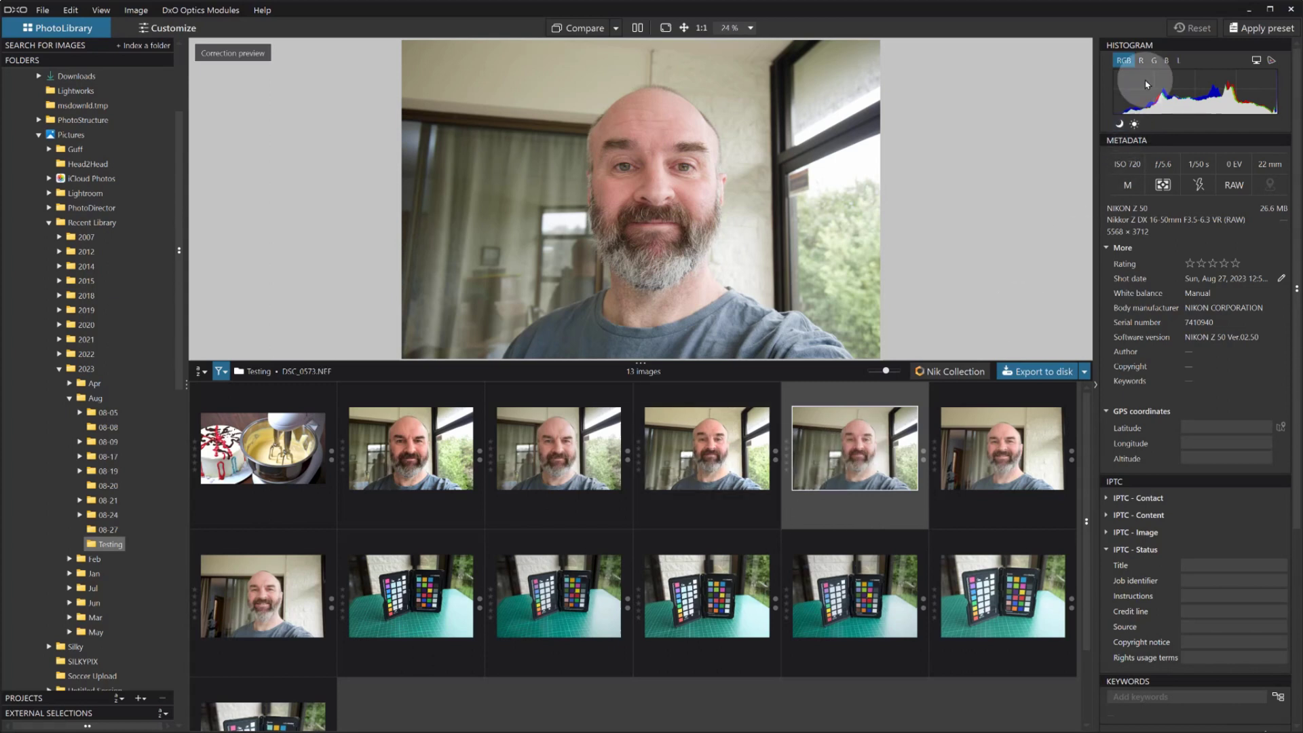
Open DSC_0573.NEF for customizing and enable the Color Rendering correction with the DxO camera profile (NIKON Z 50).
double_click(839, 431)
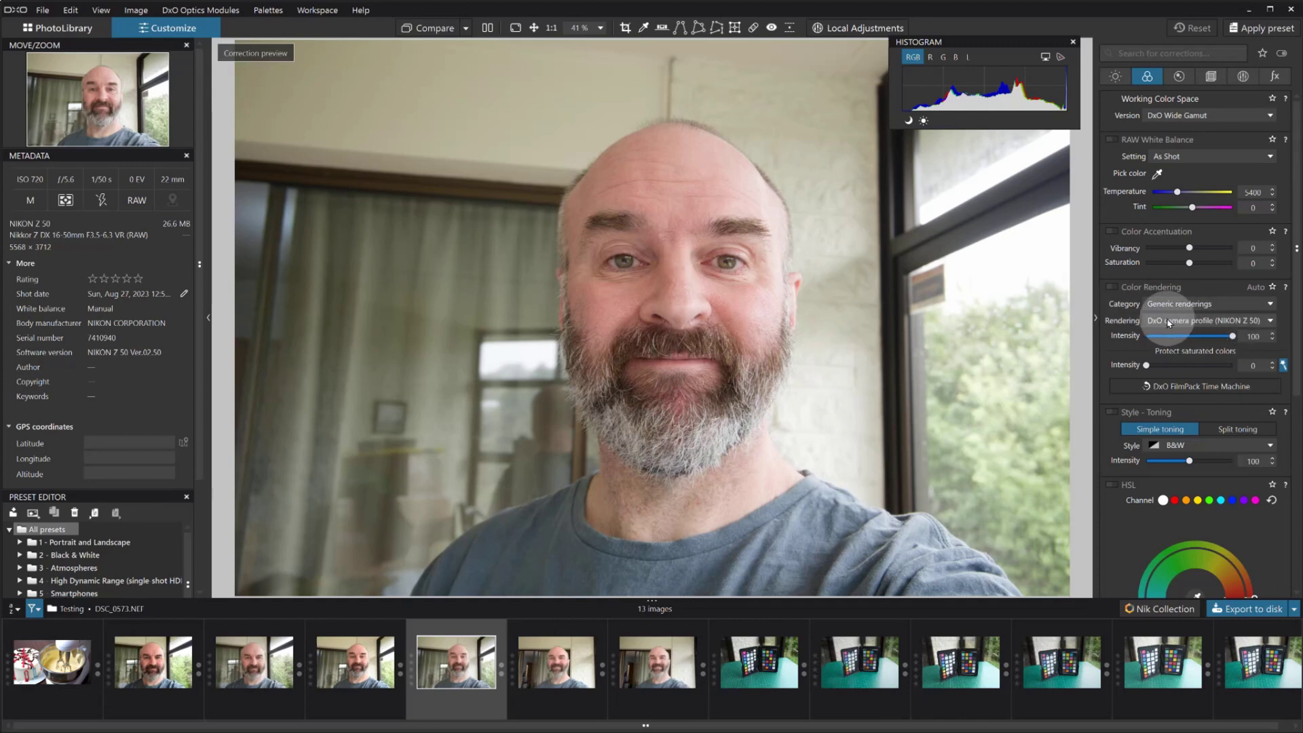
left_click(1113, 287)
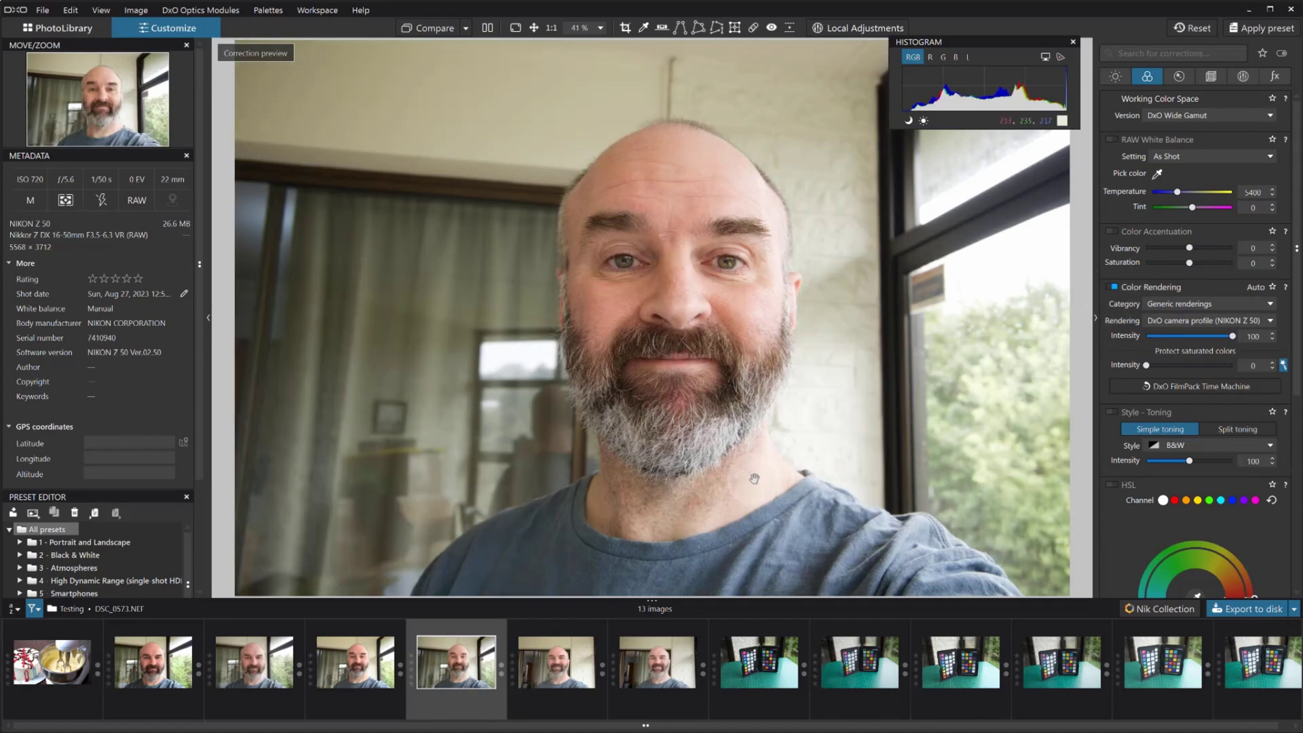
Alternate between DSC_0573.JPG and DSC_0573.NEF to compare the camera JPEG with the DxO camera profile rendering.
left_click(357, 670)
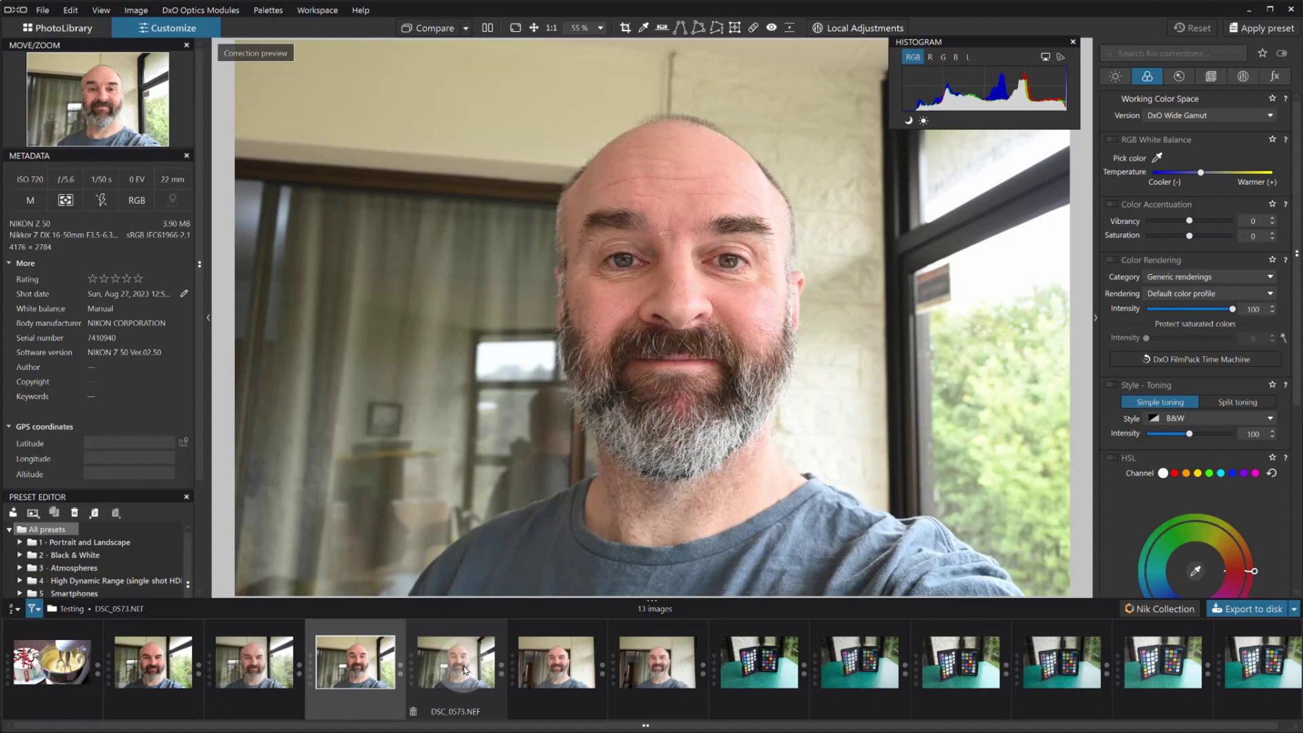
left_click(466, 671)
left_click(353, 663)
left_click(456, 668)
left_click(363, 665)
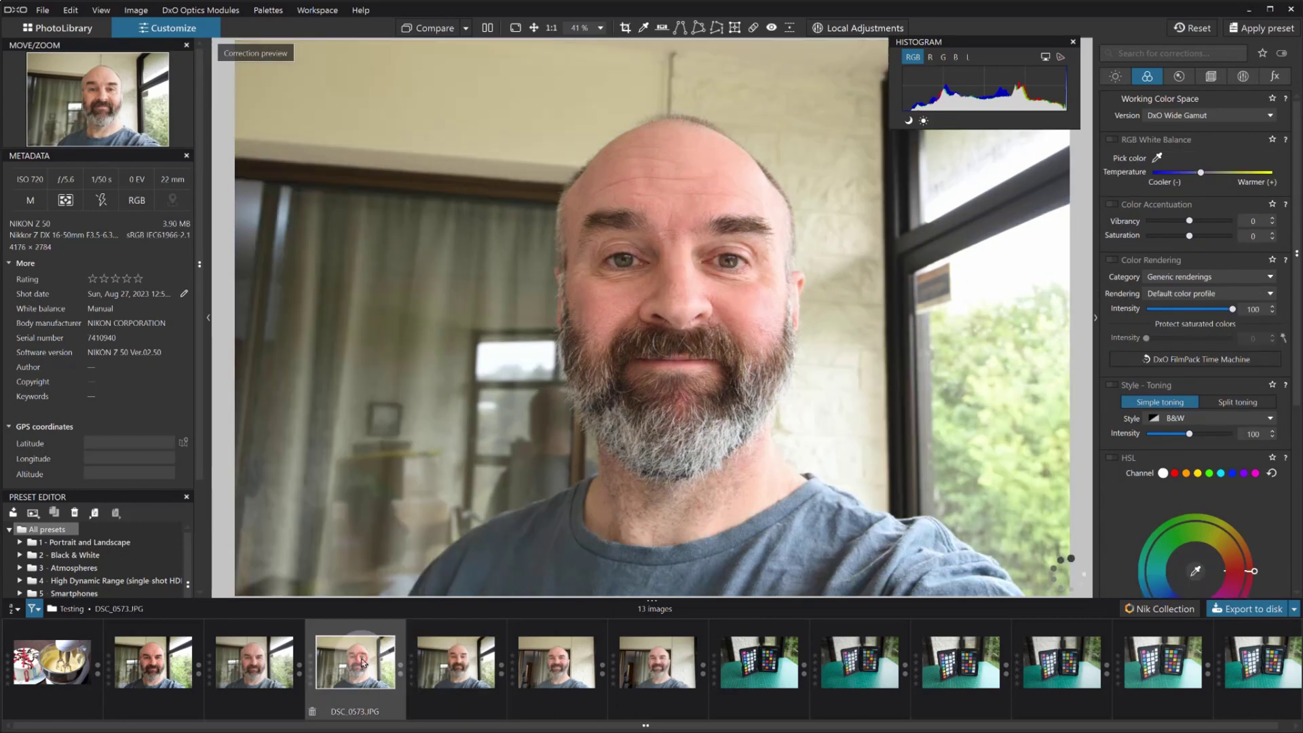
left_click(354, 667)
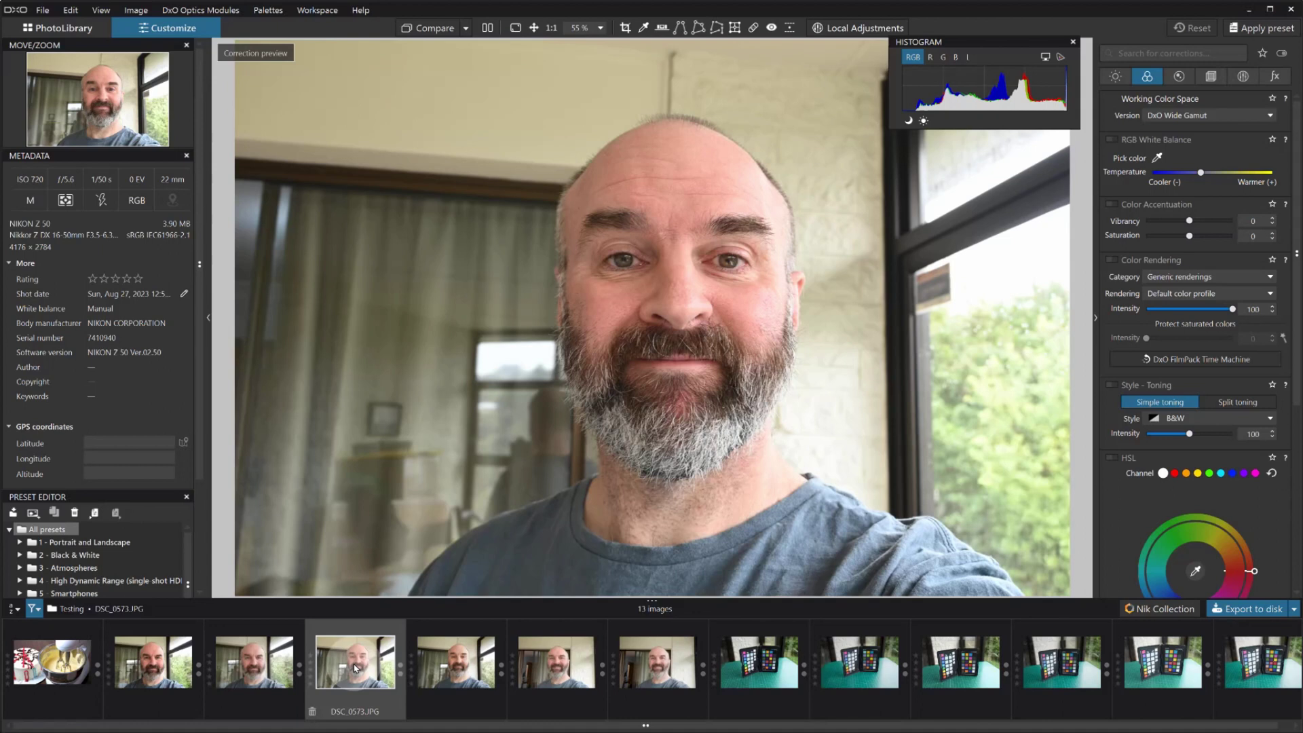
left_click(451, 668)
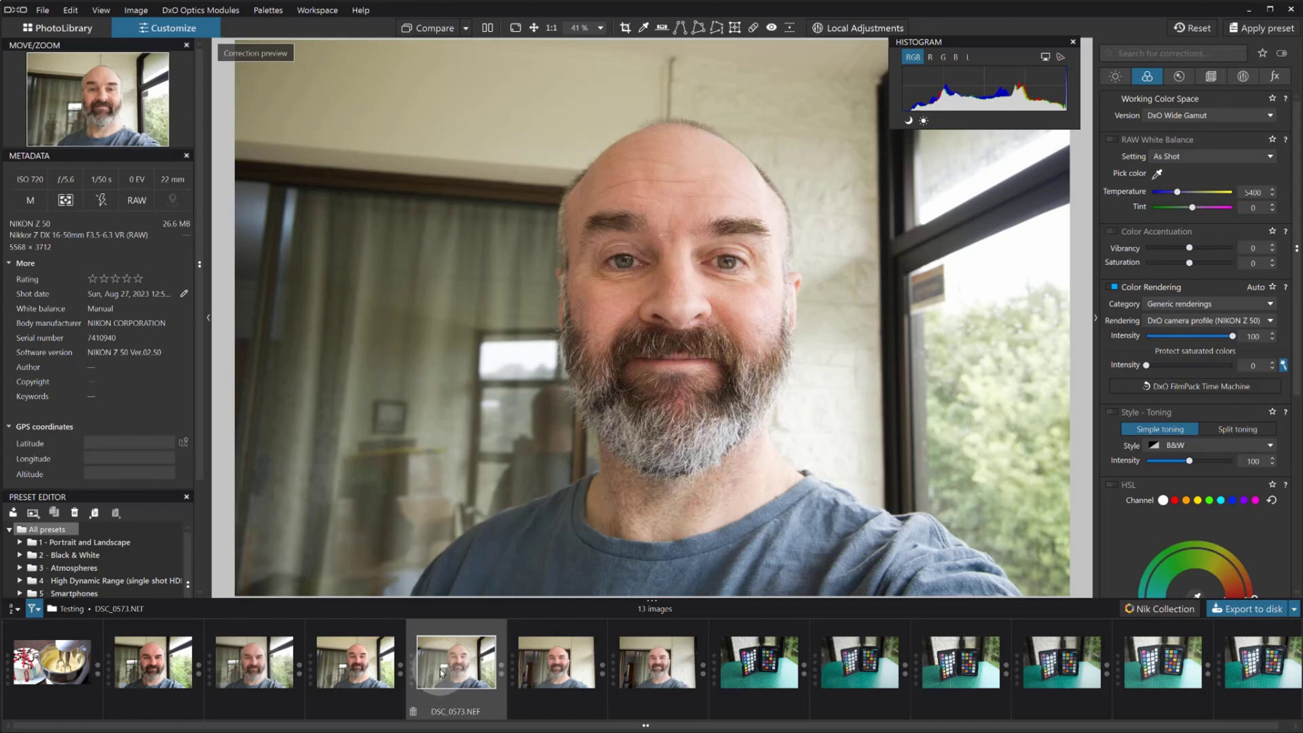
left_click(354, 666)
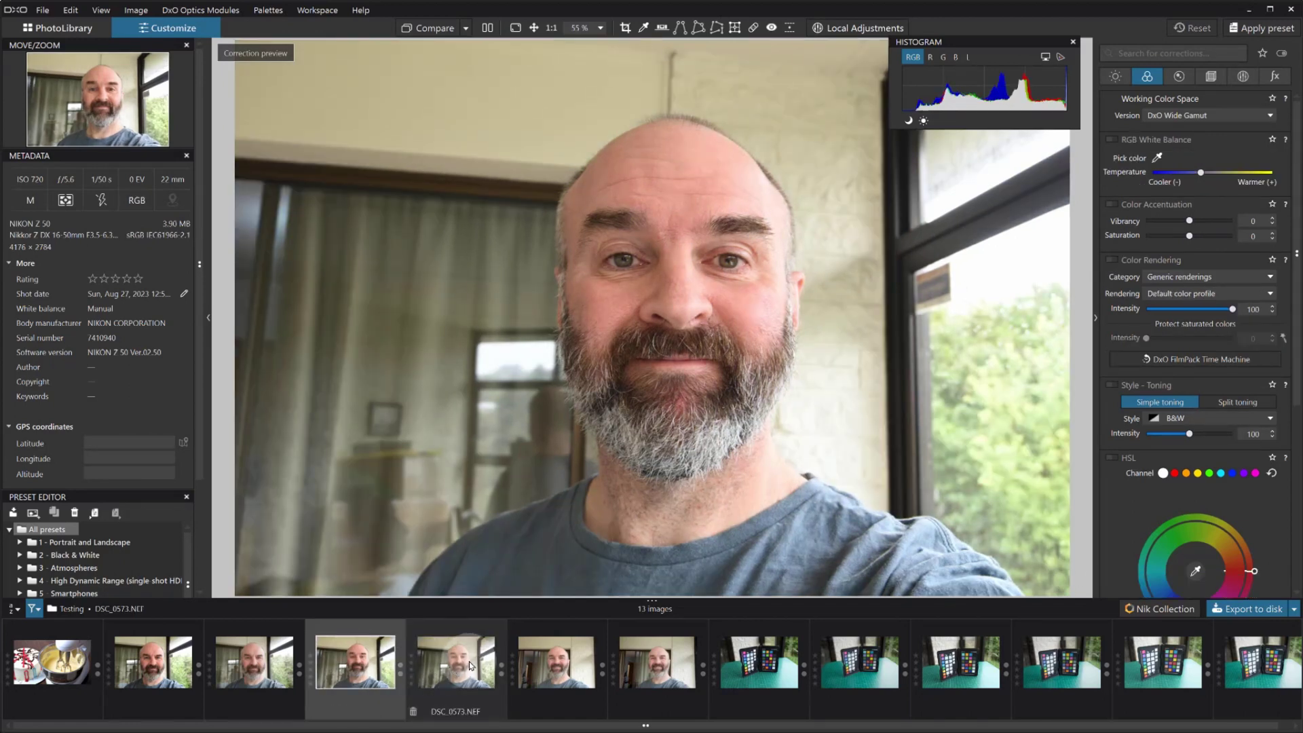
left_click(470, 666)
left_click(380, 661)
left_click(454, 662)
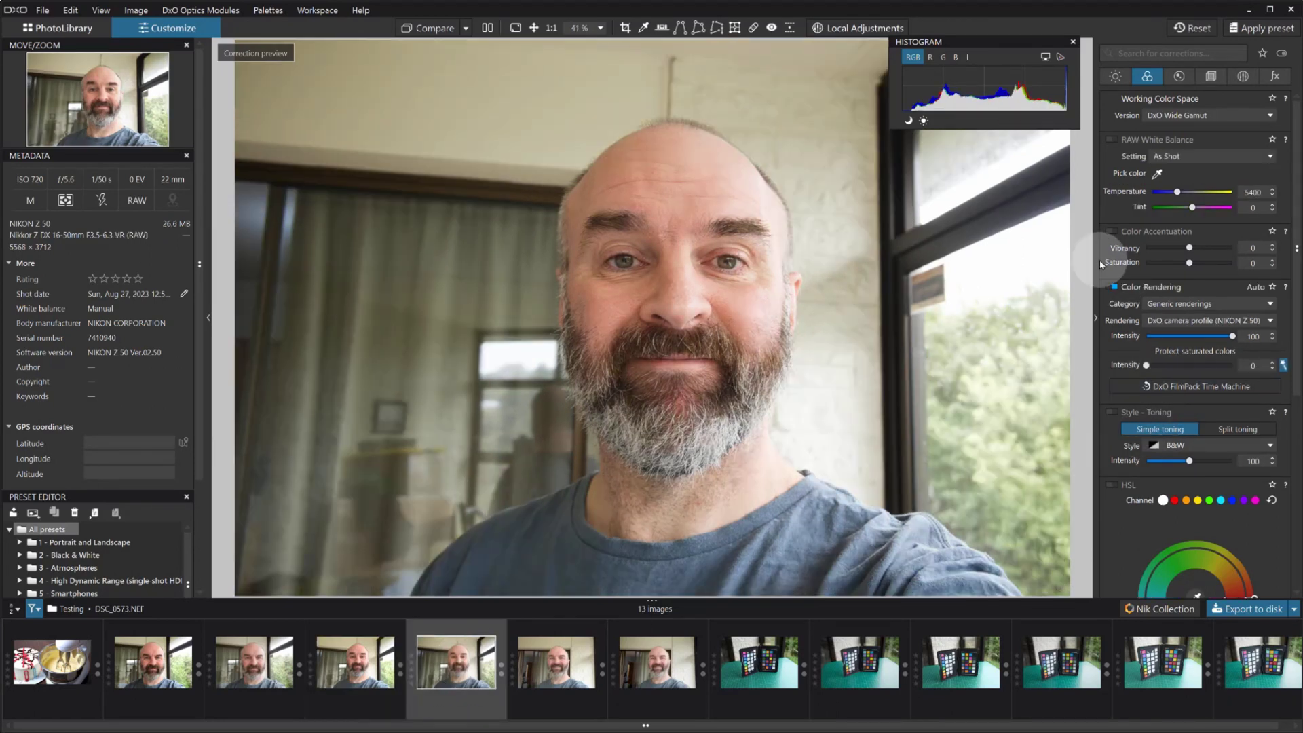
Set the color rendering of DSC_0573.NEF to Neutral color and compare the result with DSC_0573.JPG.
left_click(1186, 320)
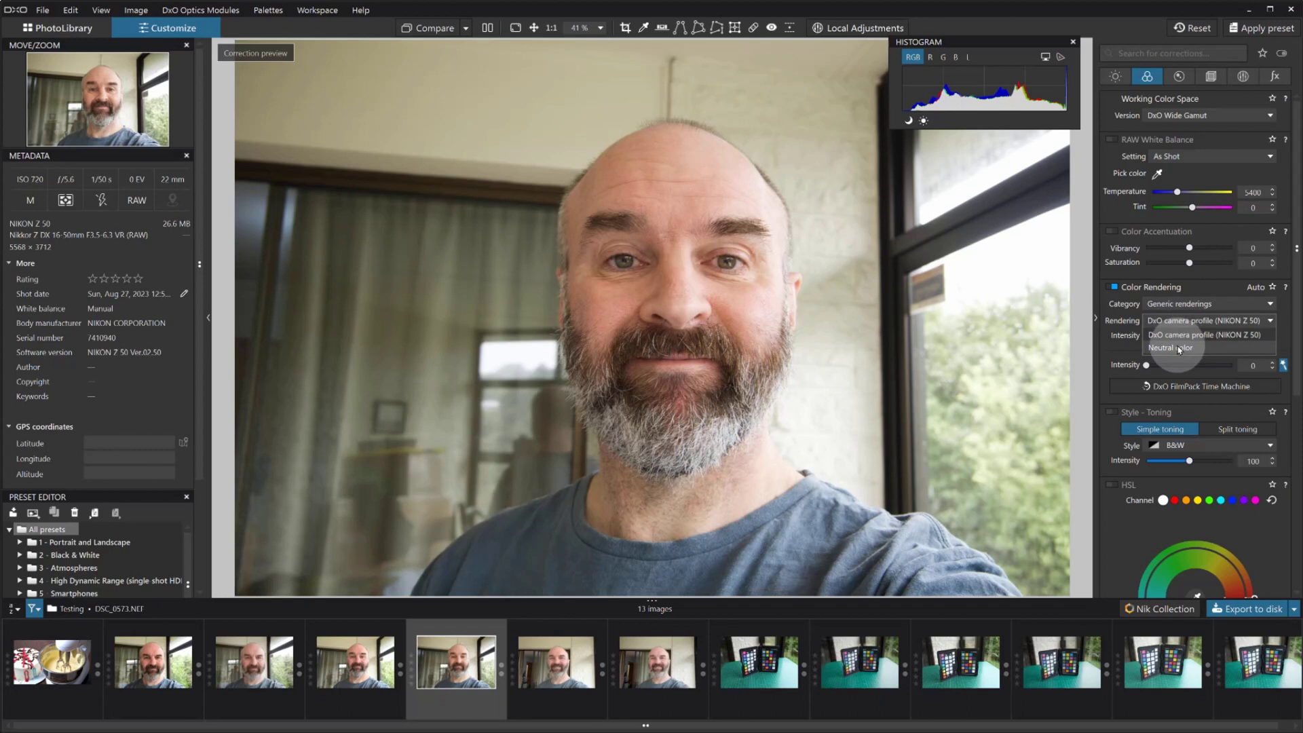
left_click(1179, 348)
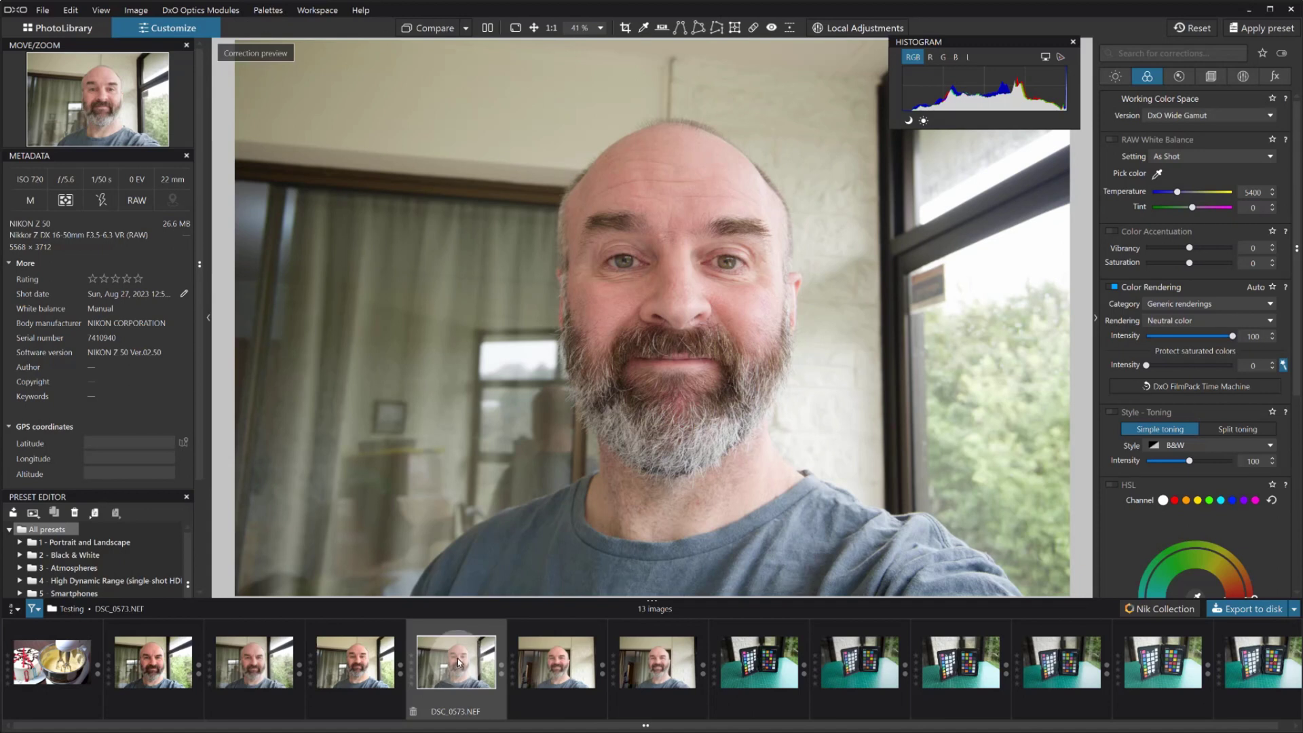
left_click(356, 663)
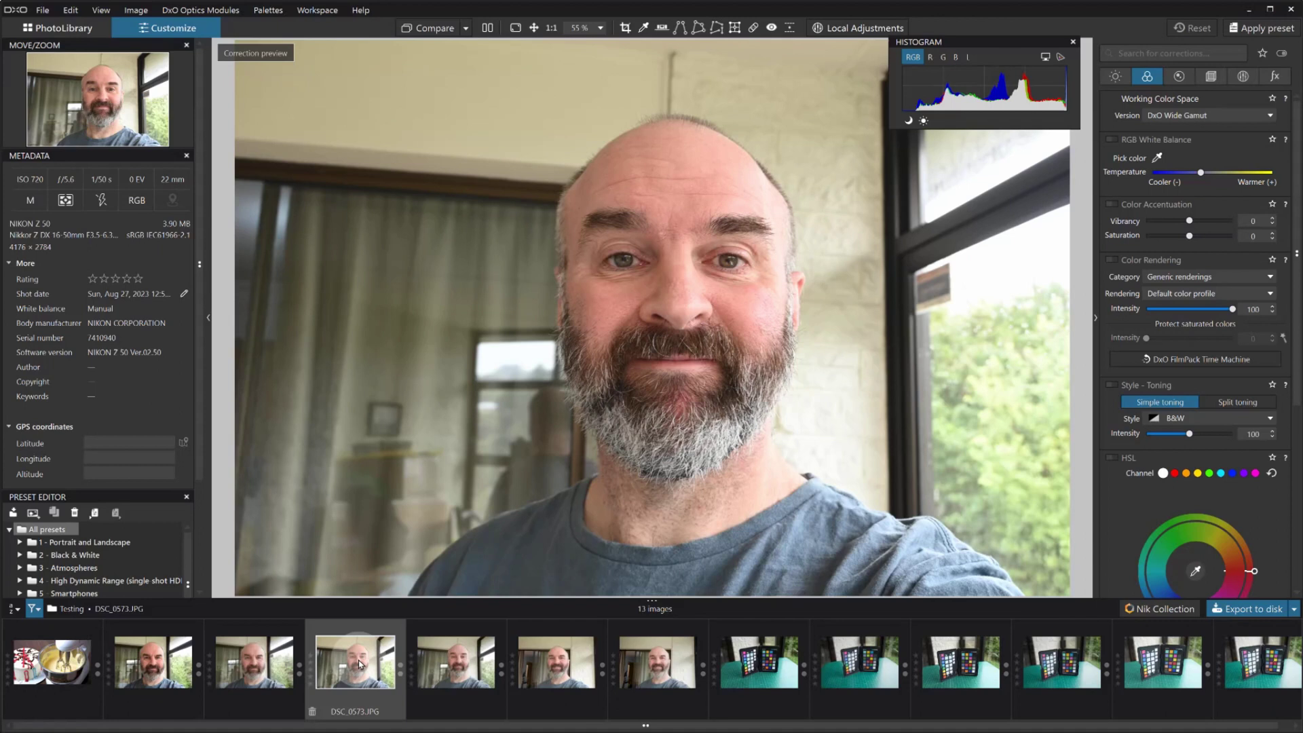
left_click(456, 662)
left_click(349, 668)
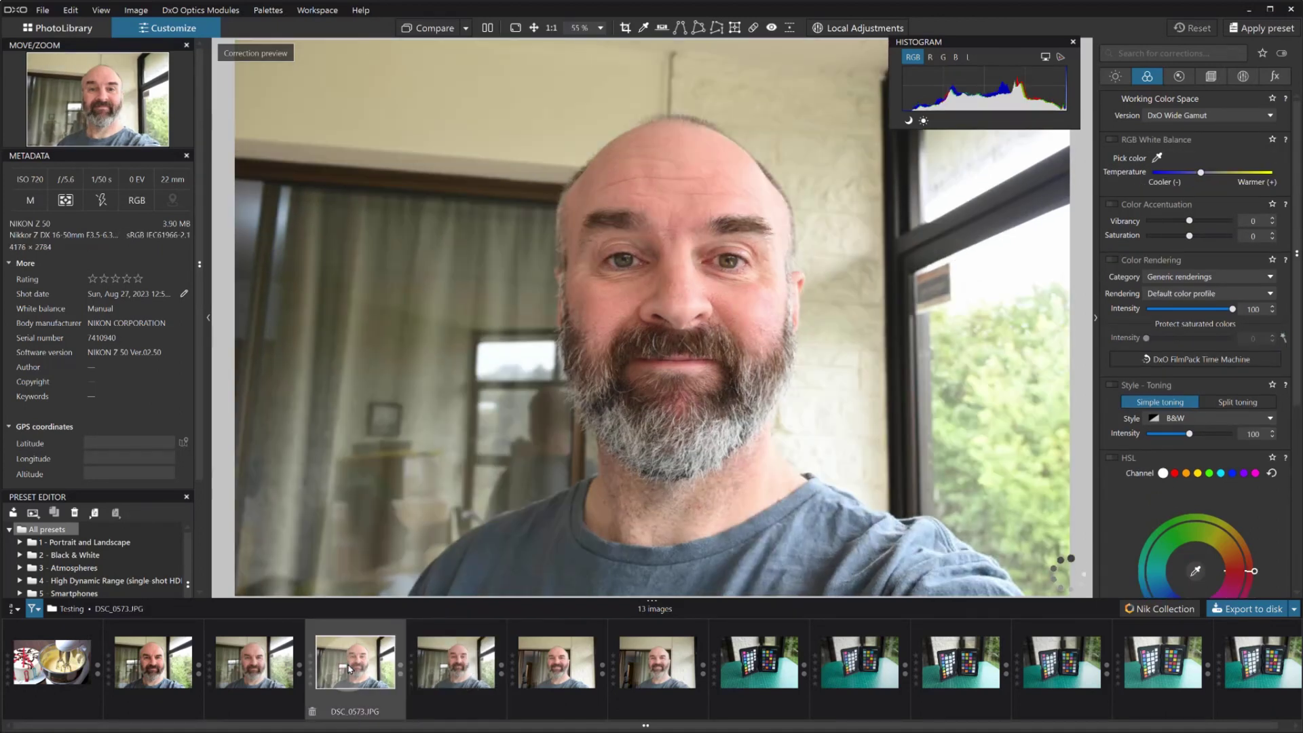
left_click(473, 666)
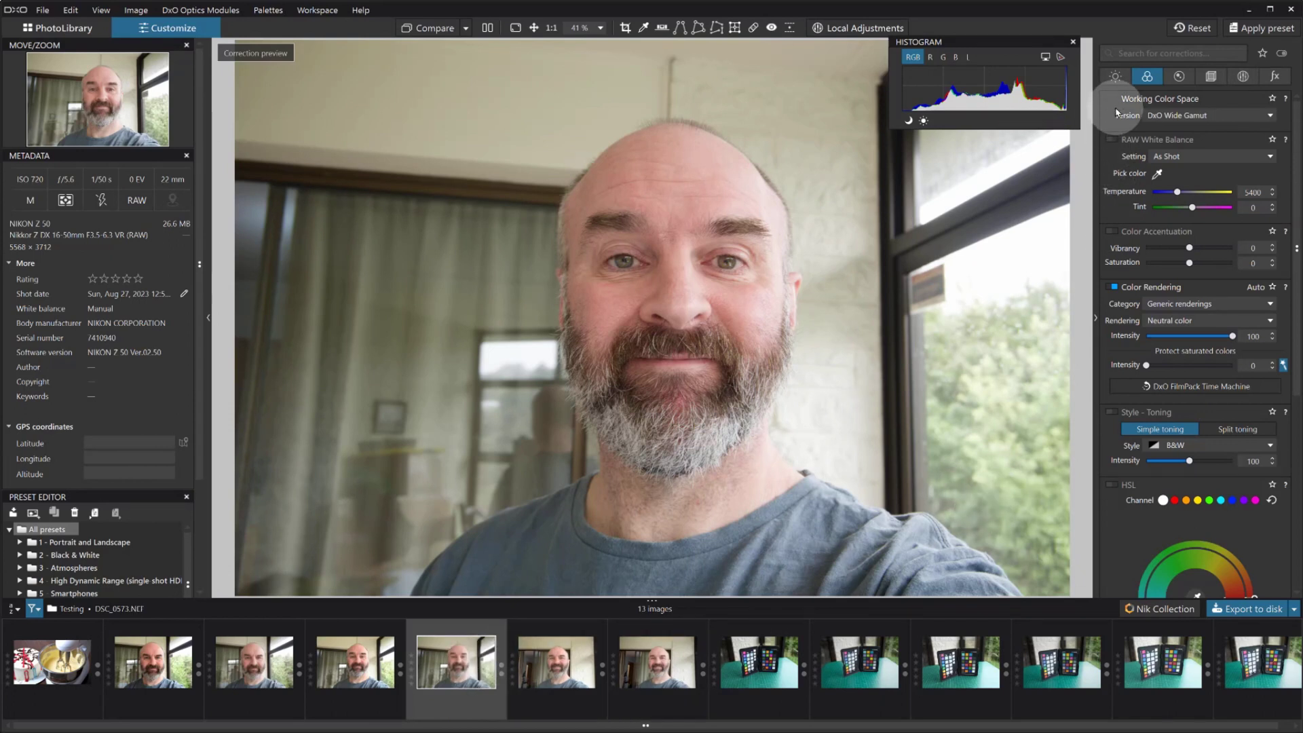
Raise the contrast of DSC_0573.NEF to 32 and compare the result with DSC_0573.JPG.
left_click(1115, 77)
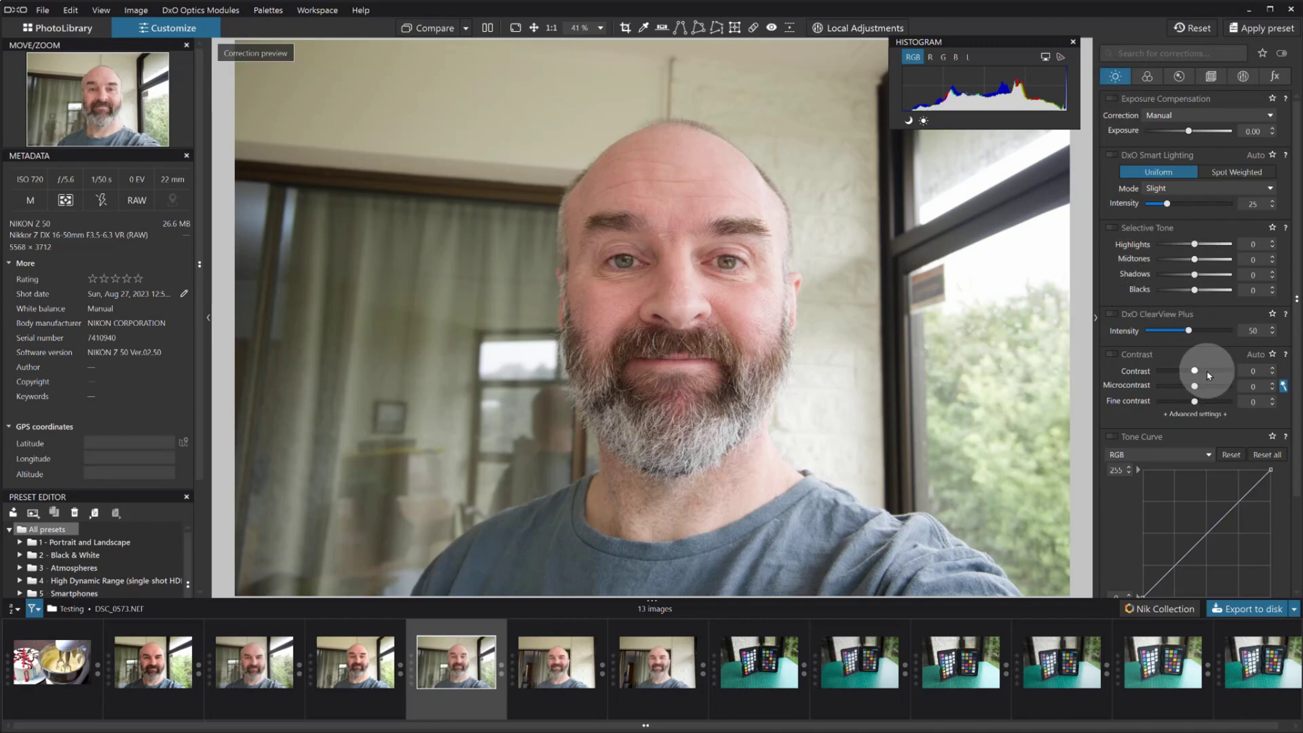
left_click_drag(1194, 371, 1207, 371)
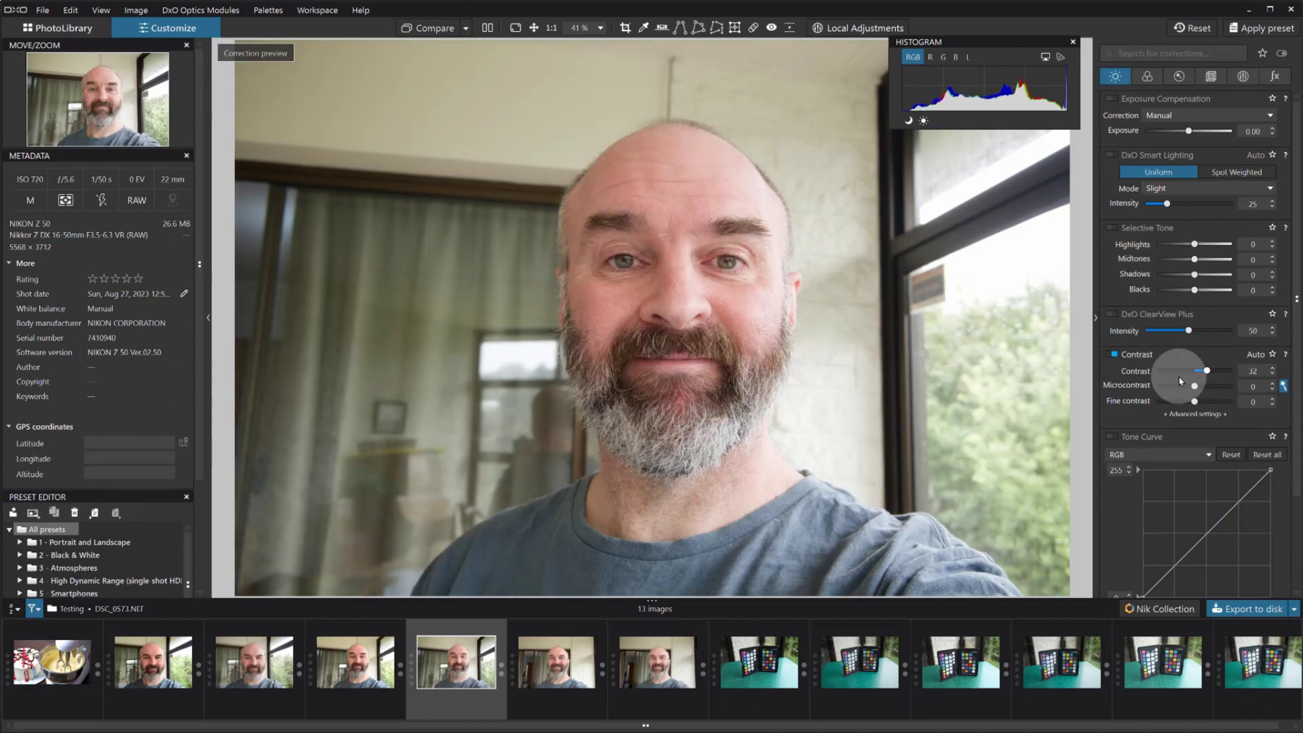
left_click(364, 658)
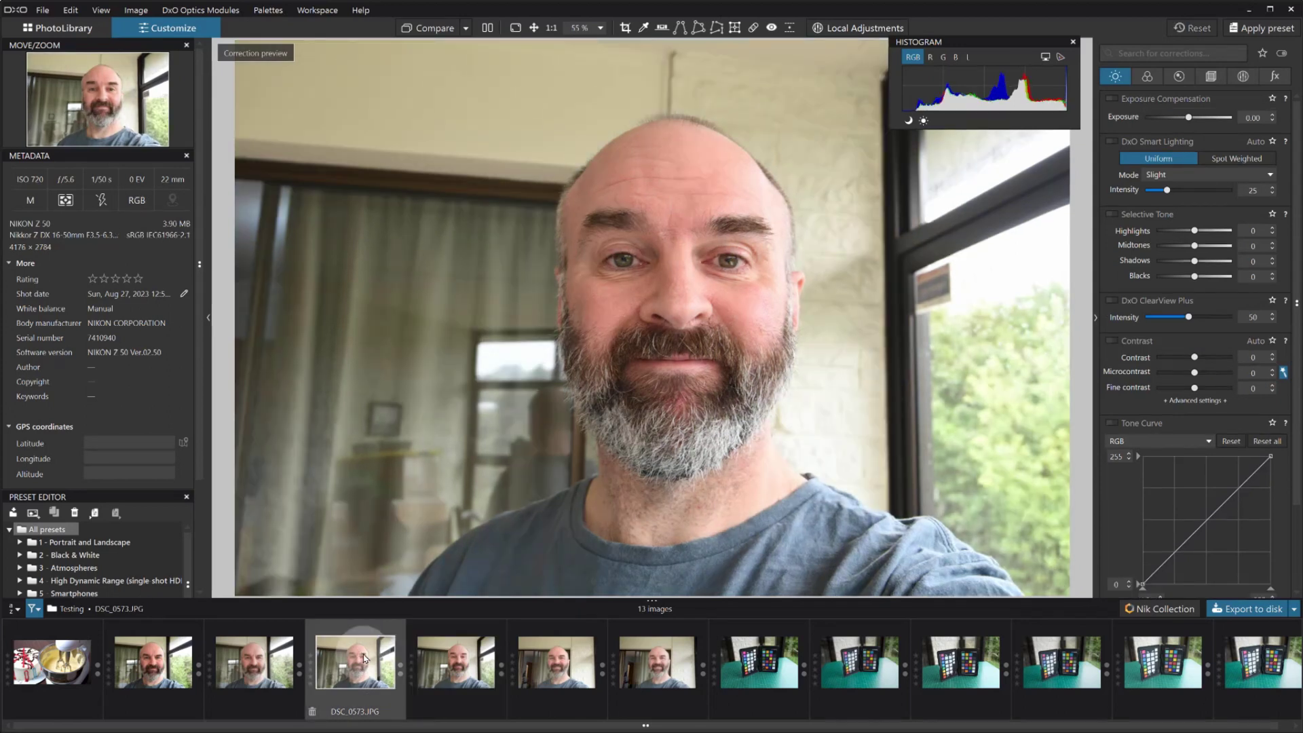
left_click(463, 663)
key("Left")
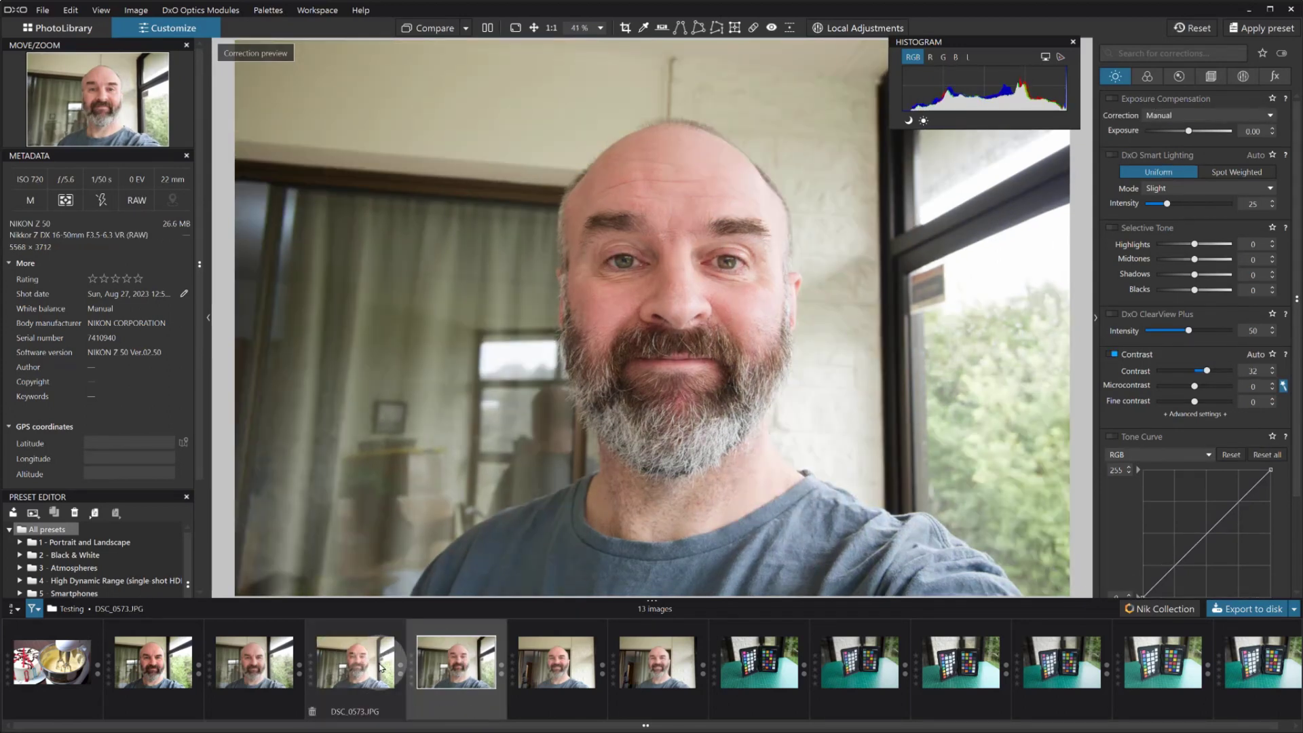
key("Right")
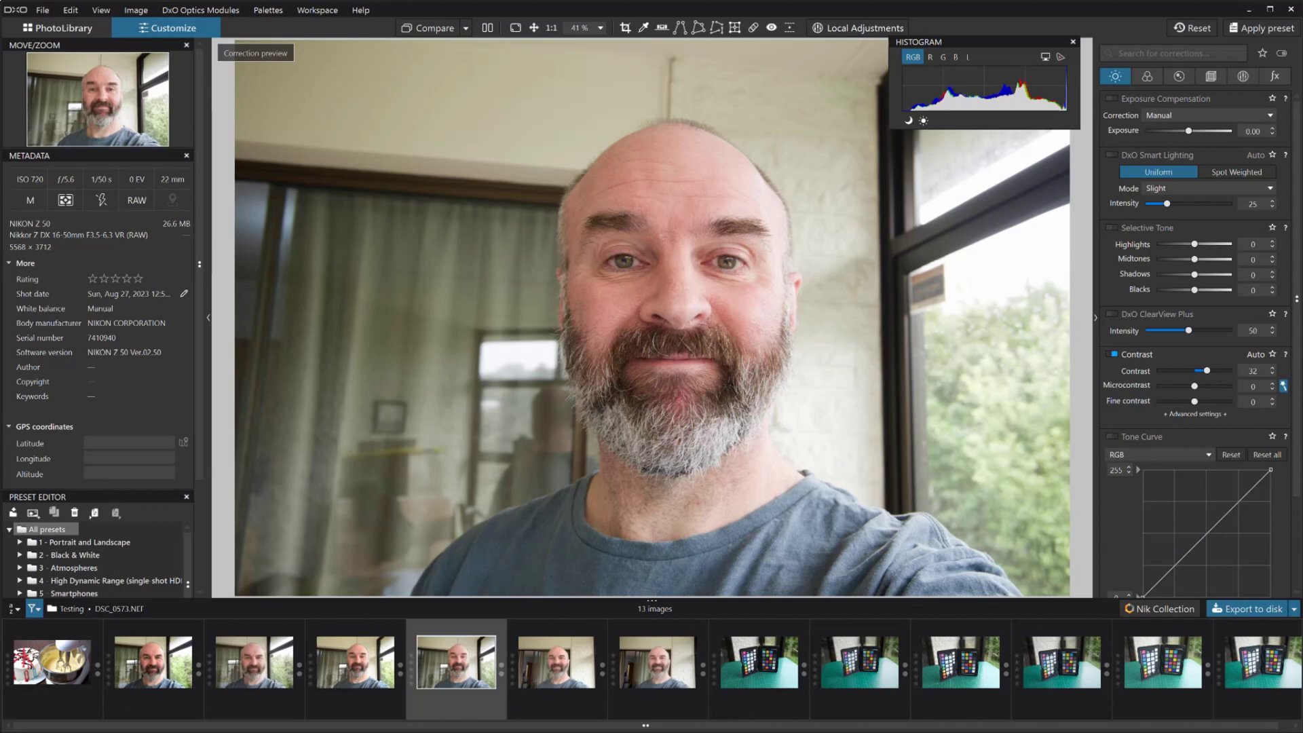
Switch to Picture Control Utility 2, show the manual adjustments, and compare the Standard and Neutral picture controls on the sample photo.
left_click(787, 678)
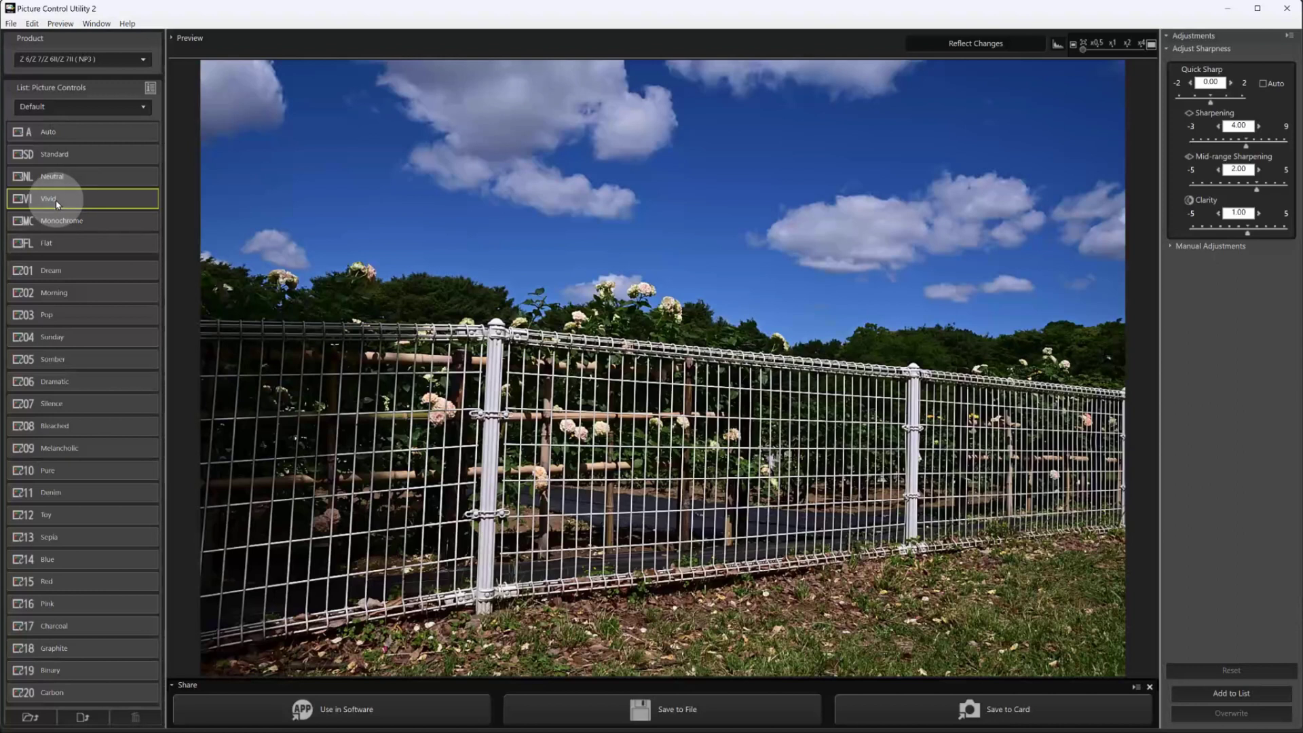
left_click(1171, 246)
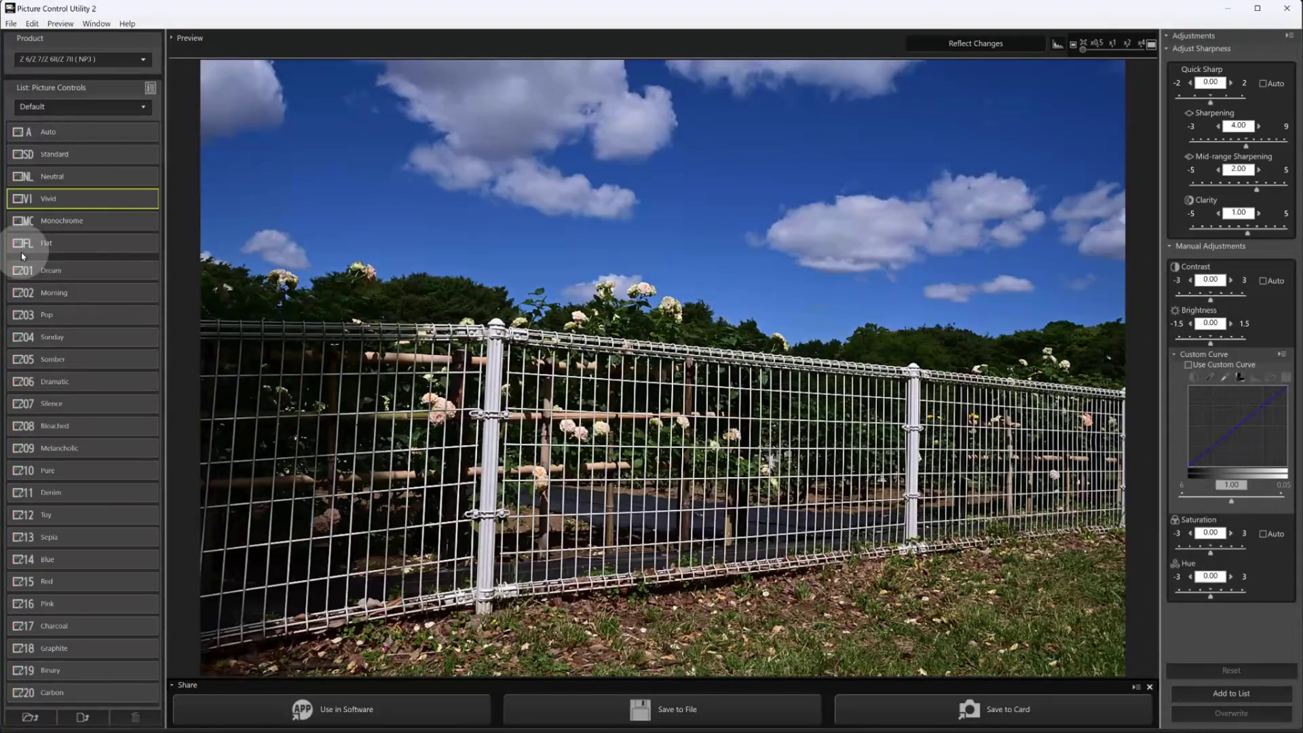
left_click(62, 156)
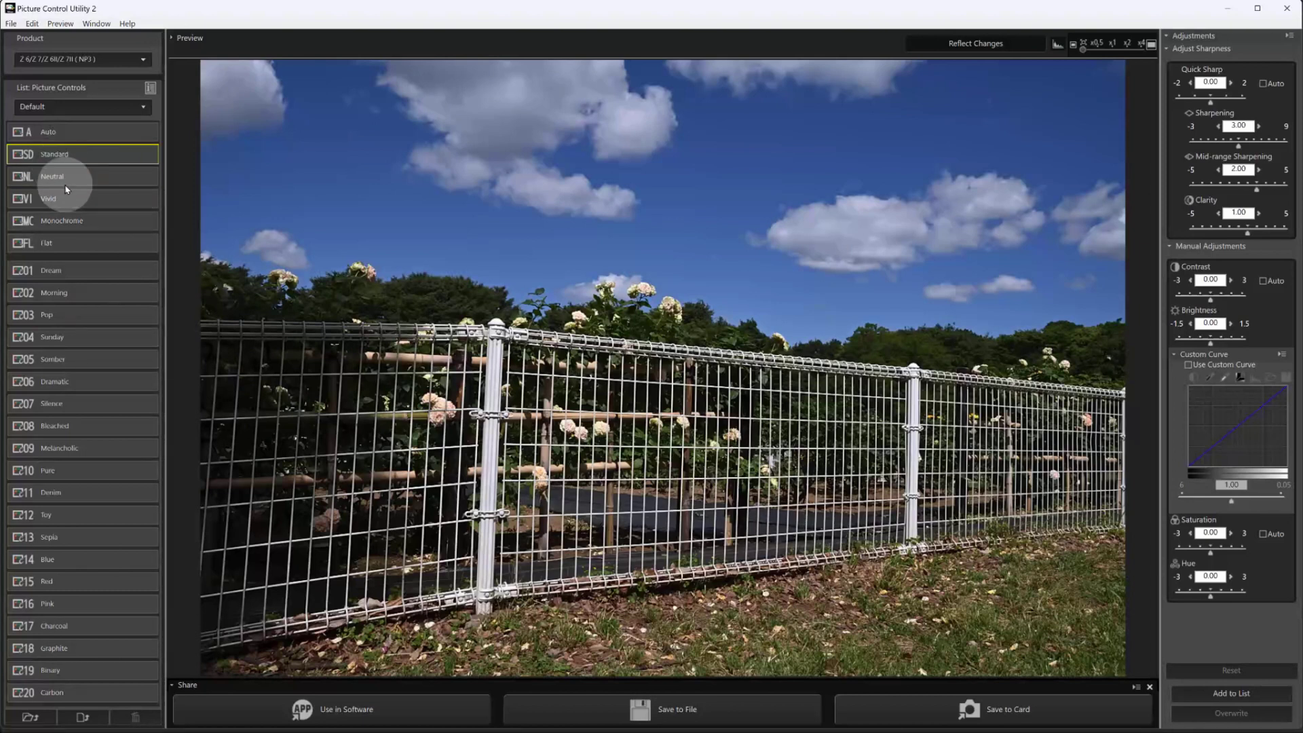
left_click(70, 179)
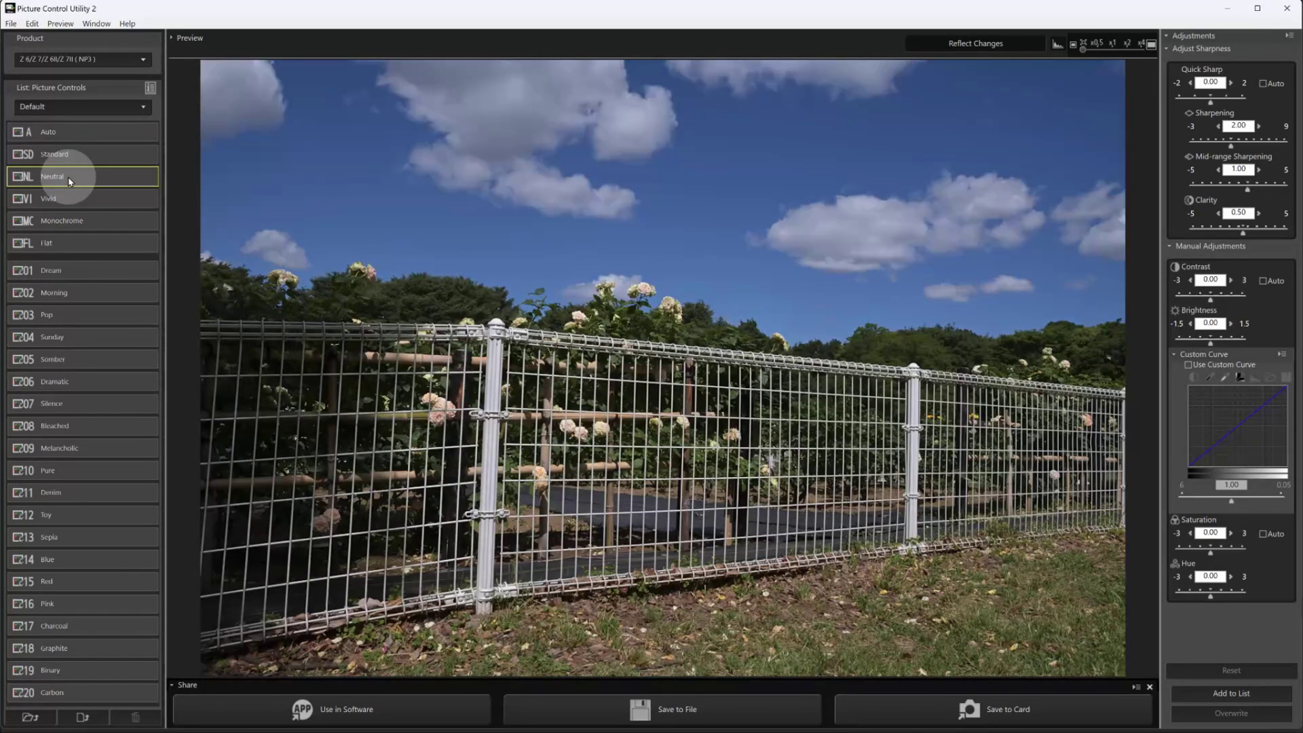
left_click(67, 157)
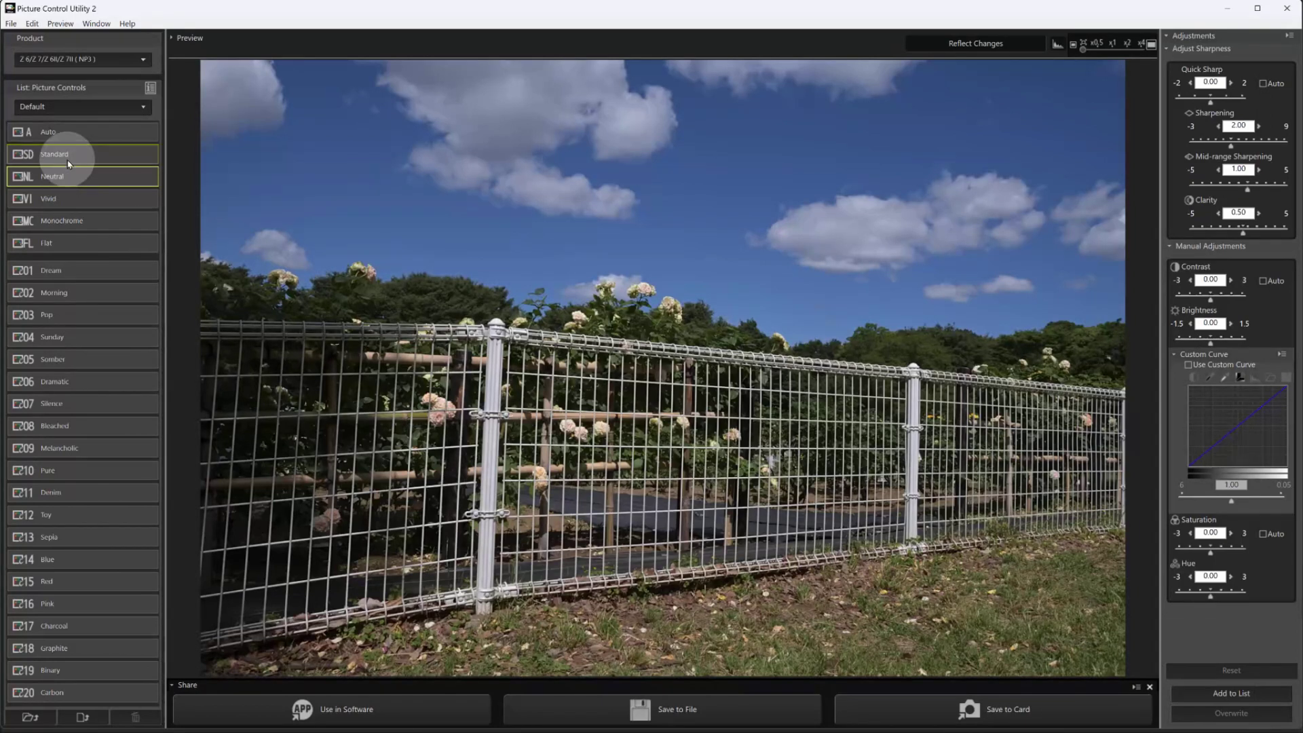
Compare the Neutral, Vivid and Flat picture controls on the sample photo.
left_click(72, 178)
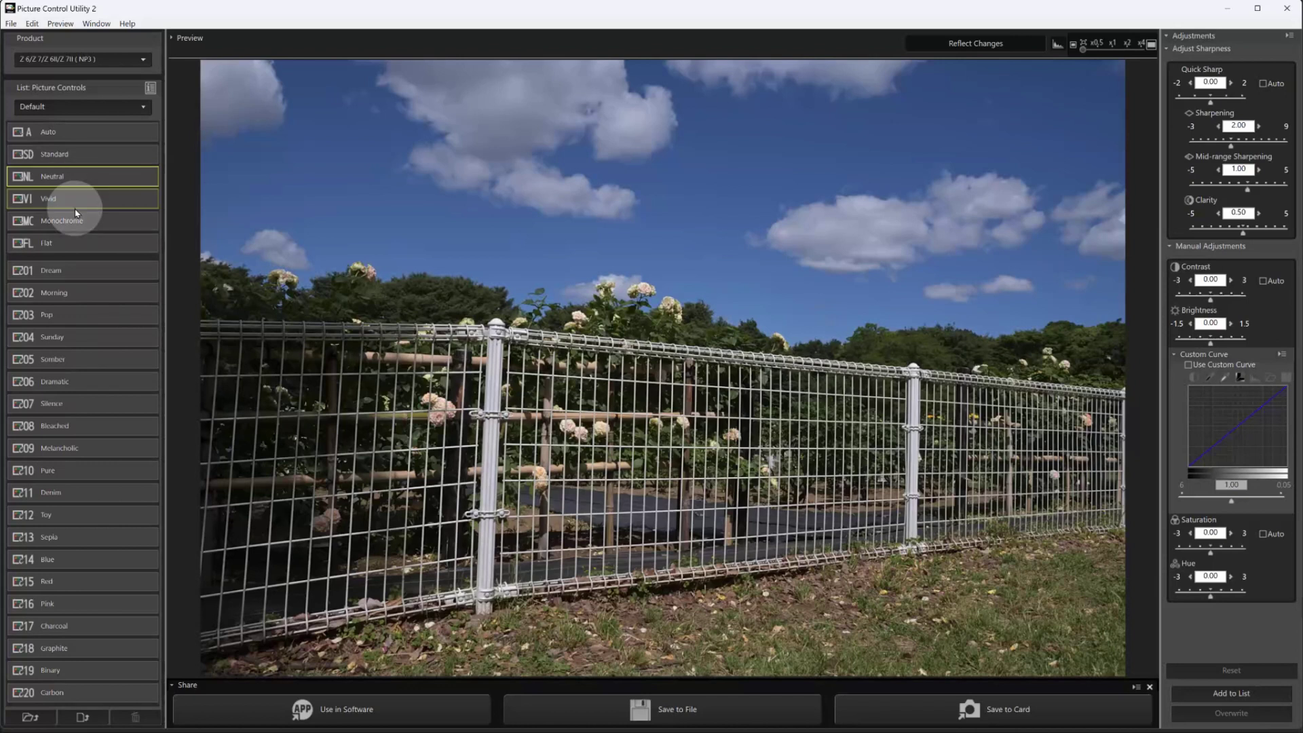
left_click(76, 202)
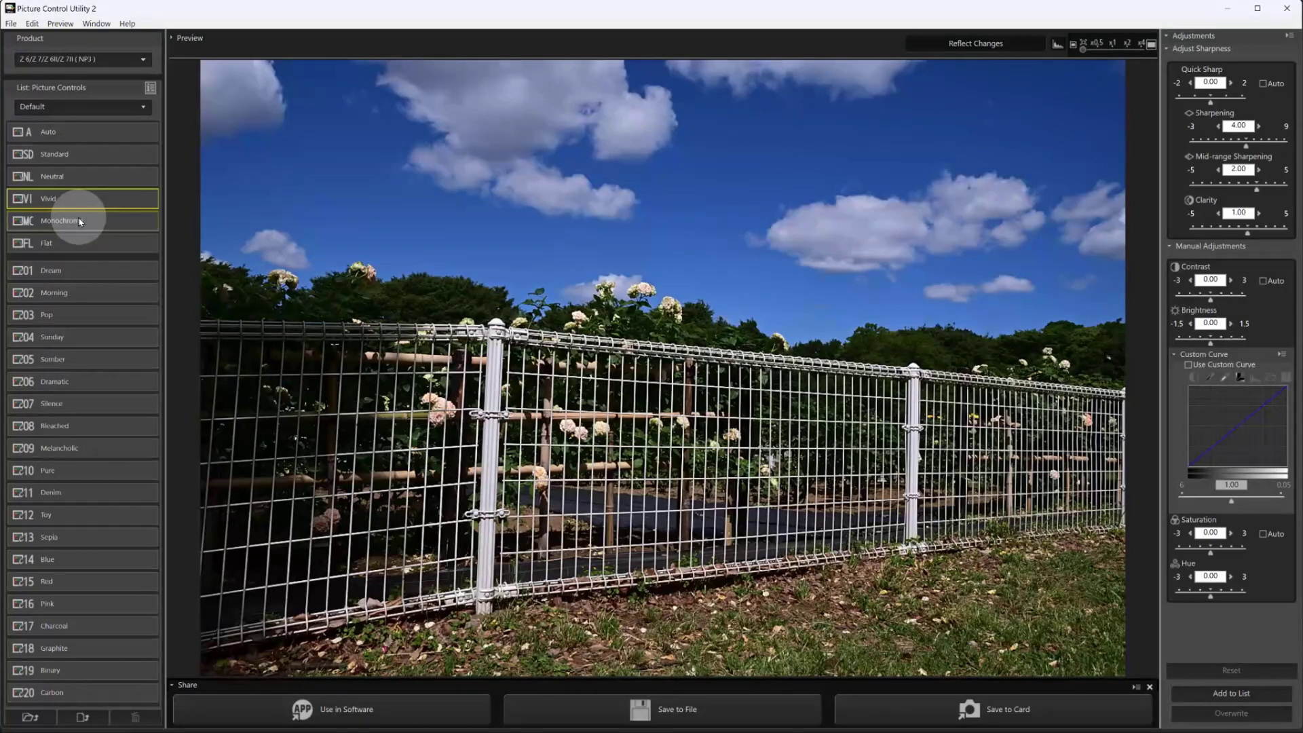
left_click(81, 244)
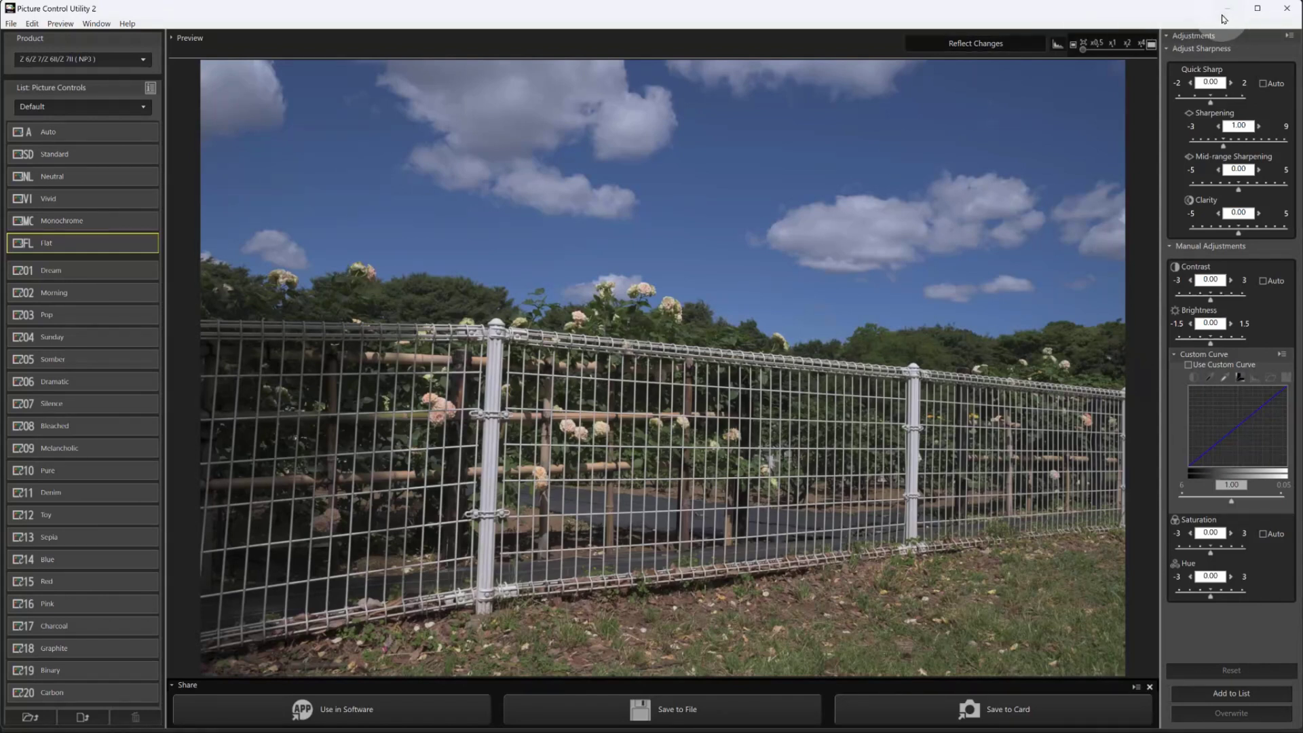
Switch to the Chrome window showing the Nikon Picture Control page.
mouse_move(843, 729)
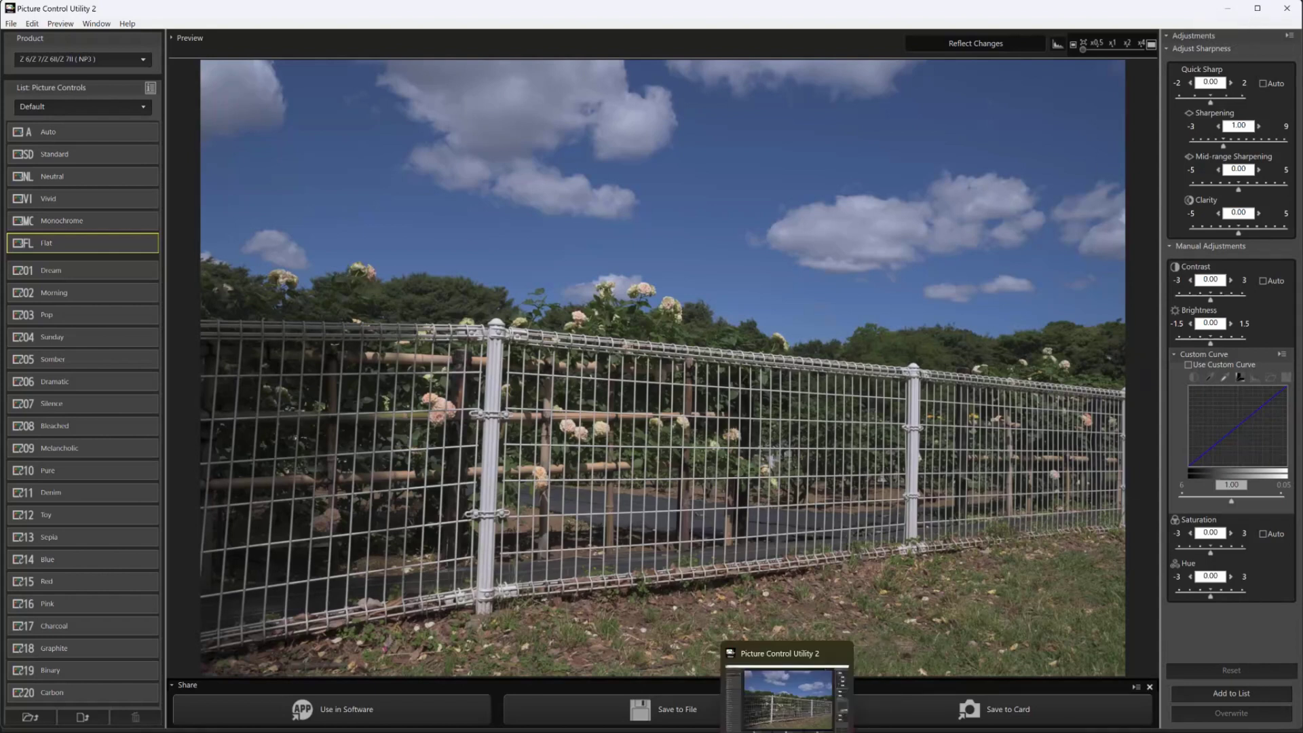
mouse_move(705, 723)
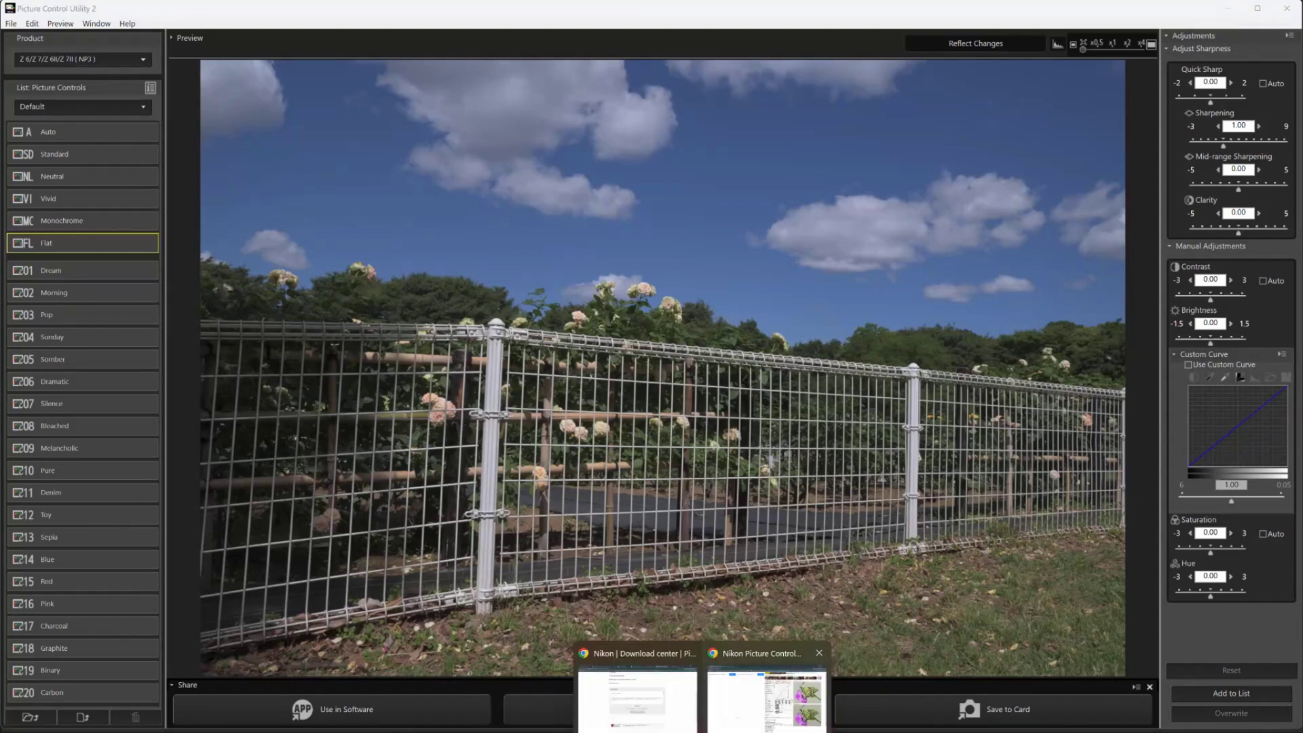
left_click(750, 705)
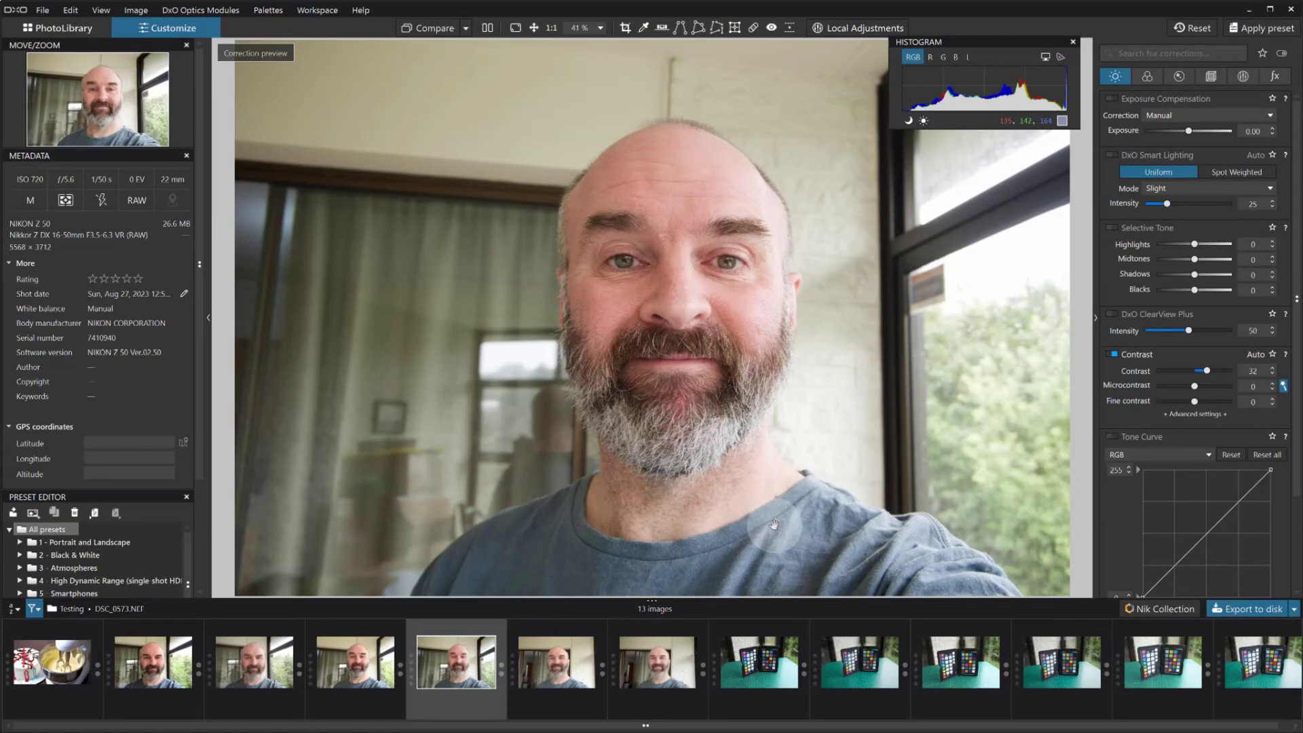
In DxO PhotoLab, alternate between DSC_0573.JPG and DSC_0573.NEF to compare them, also checking the photo that follows the NEF.
left_click(362, 672)
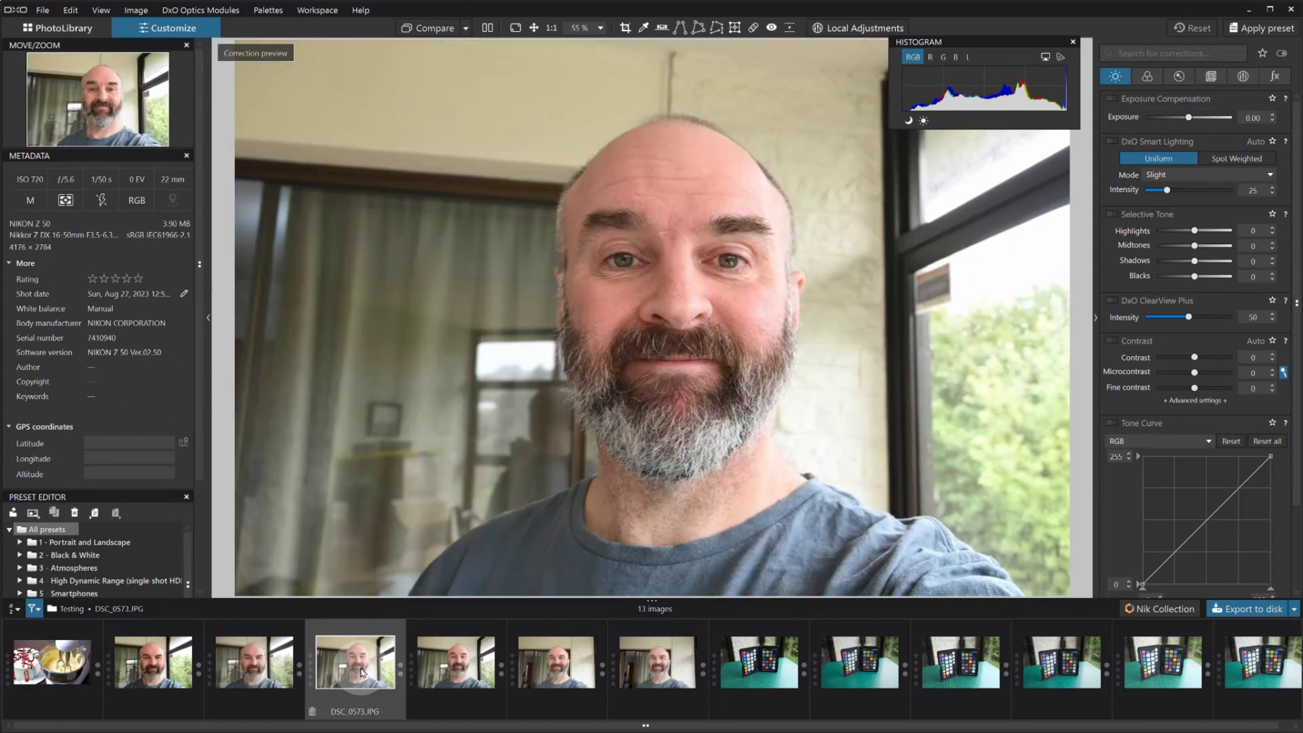
left_click(568, 666)
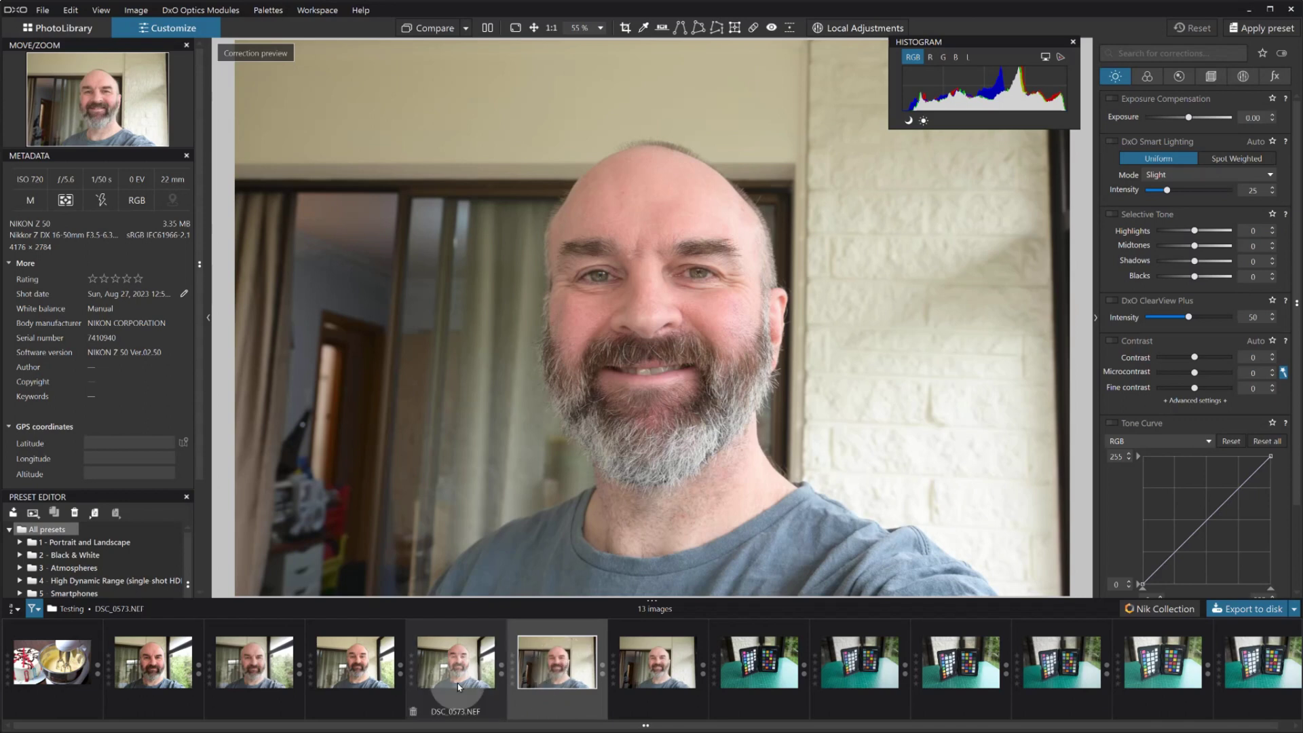
left_click(357, 665)
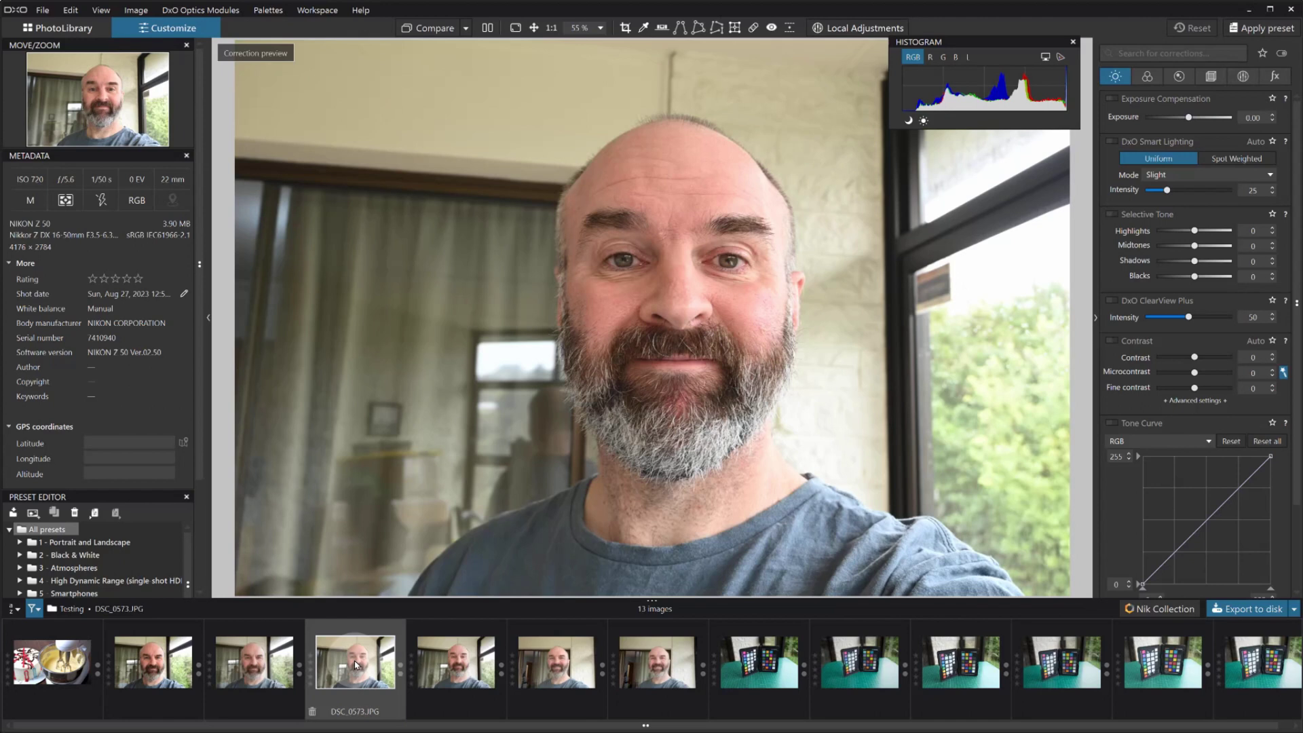
left_click(459, 665)
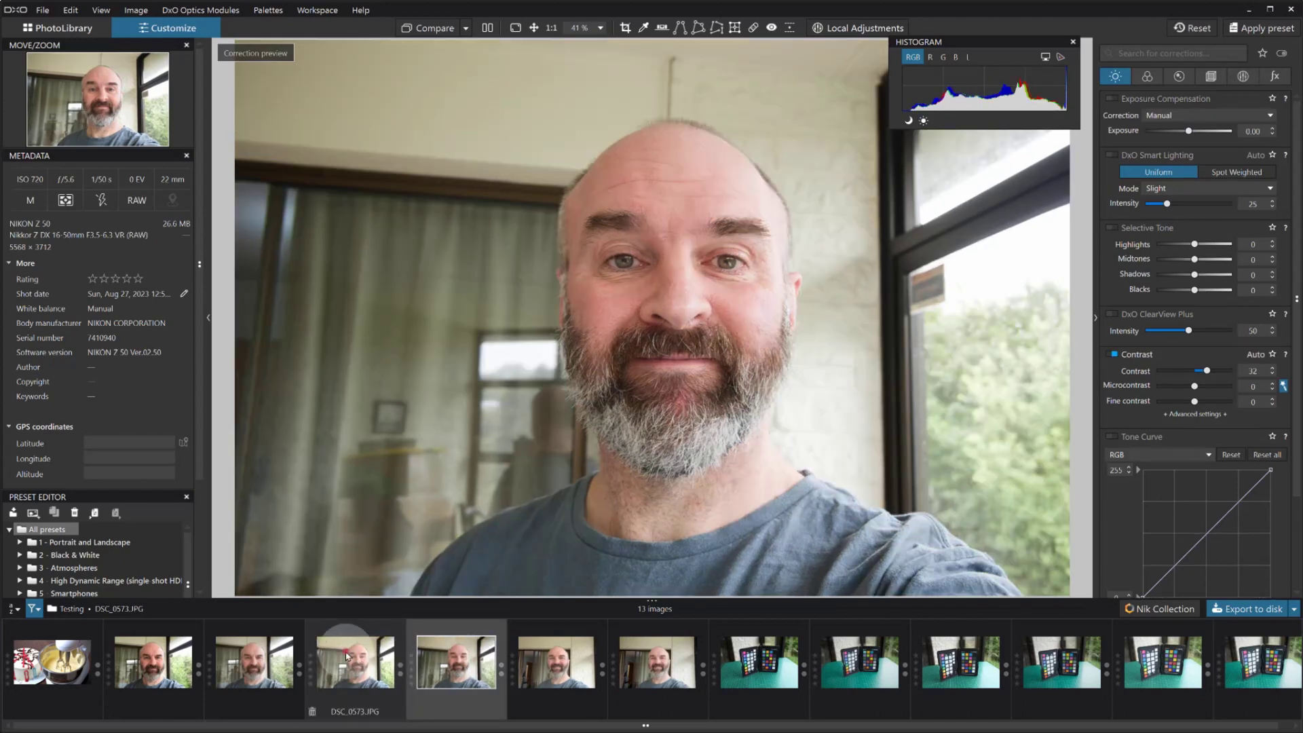
left_click(346, 655)
left_click(456, 662)
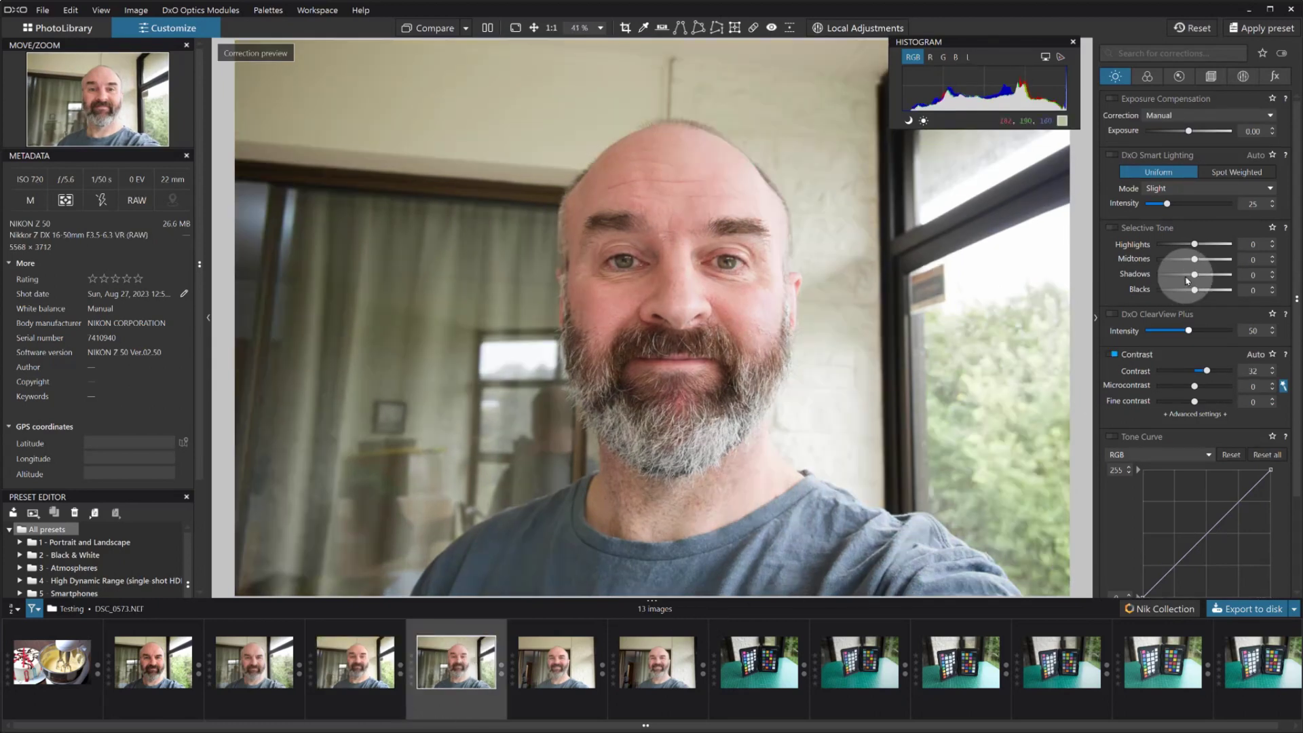
Set the color rendering of DSC_0573.NEF to DxO camera profile (NIKON Z 50) and compare the result with DSC_0573.JPG.
left_click(1147, 76)
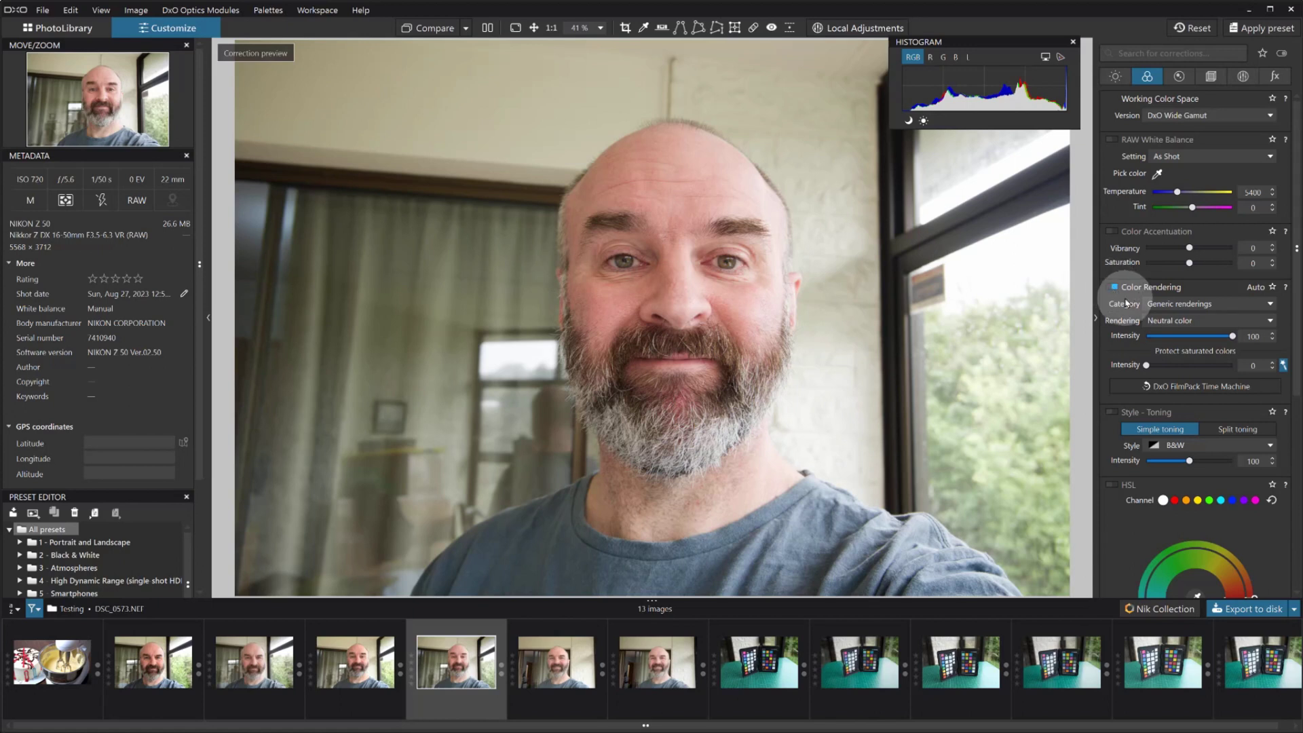
left_click(1155, 320)
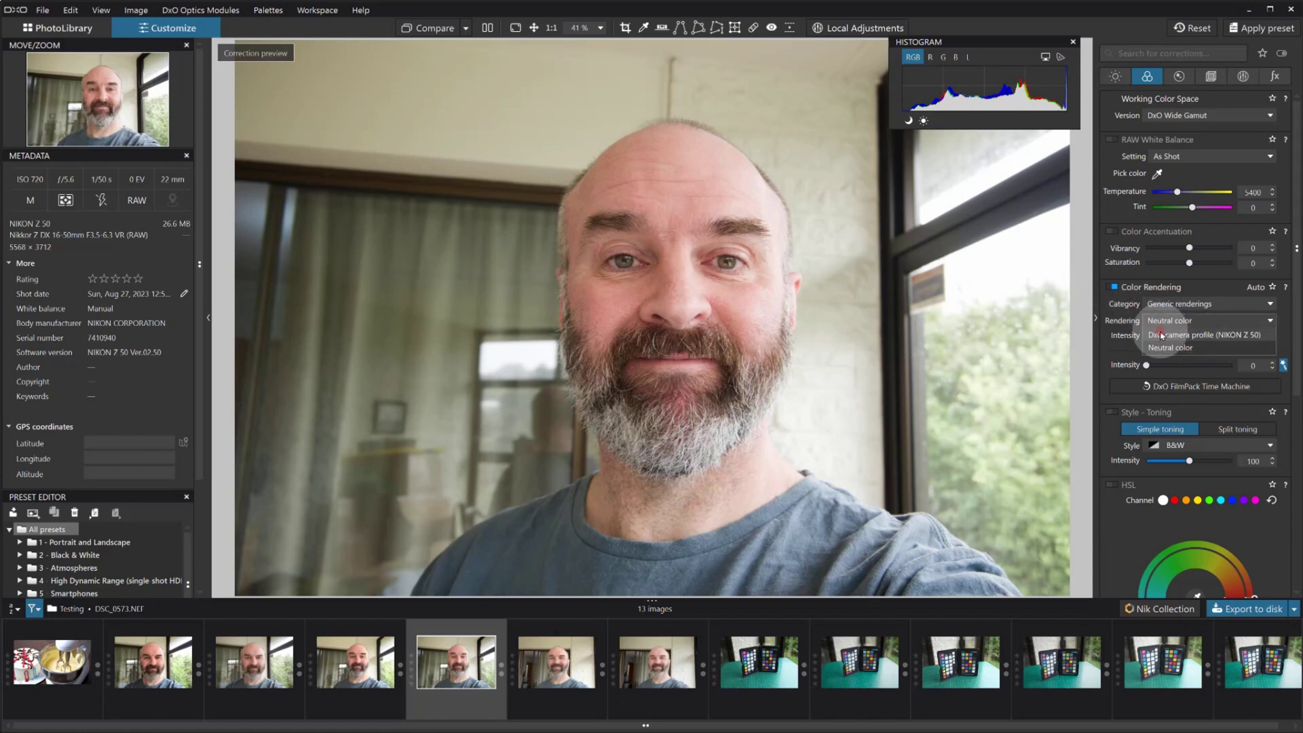
left_click(1161, 336)
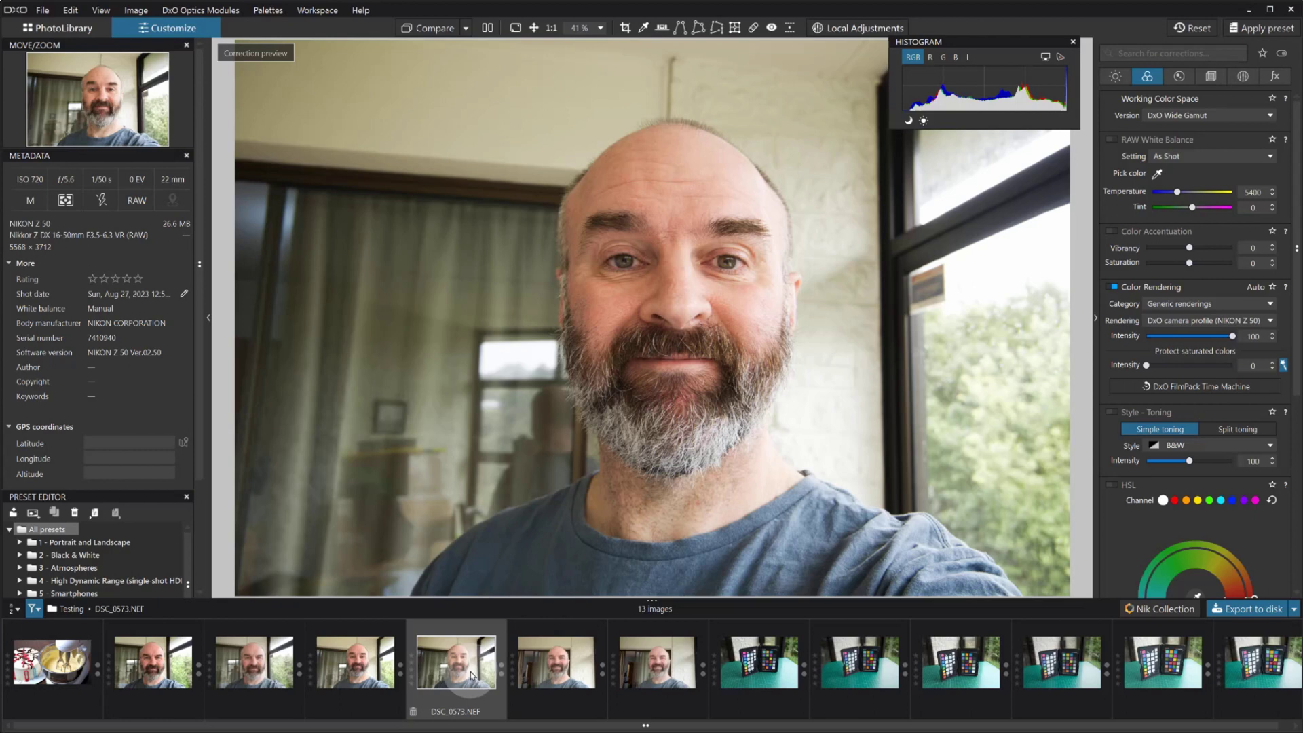
left_click(357, 668)
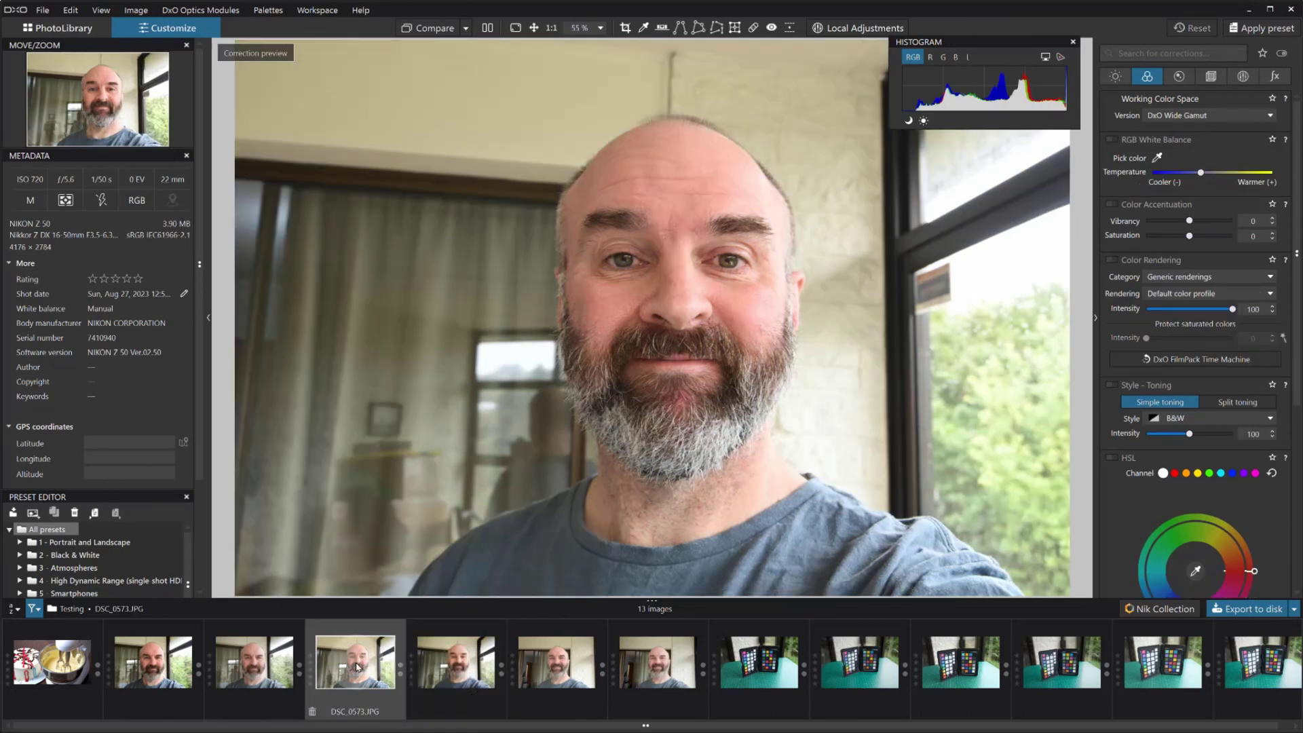
left_click(441, 669)
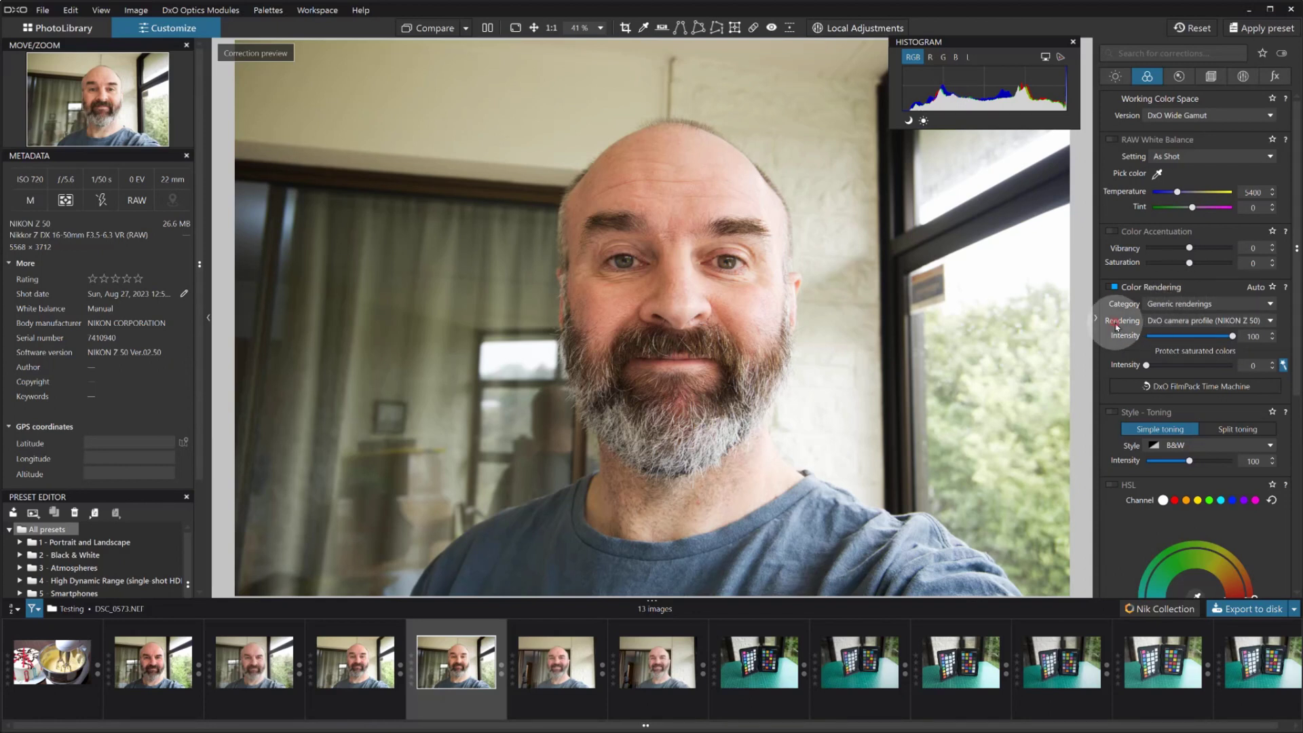
Return the color rendering of DSC_0573.NEF to Neutral color and check it against the camera JPEG.
left_click(1160, 321)
left_click(1137, 348)
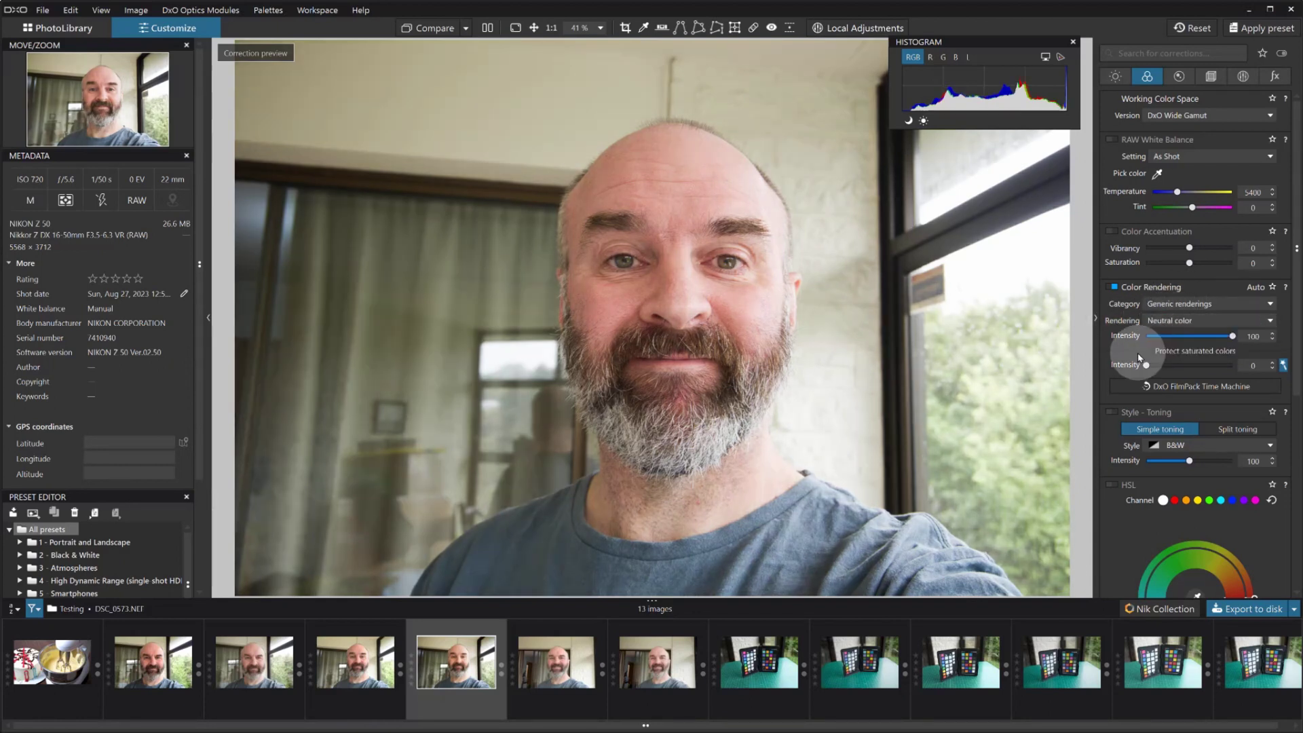
left_click(352, 672)
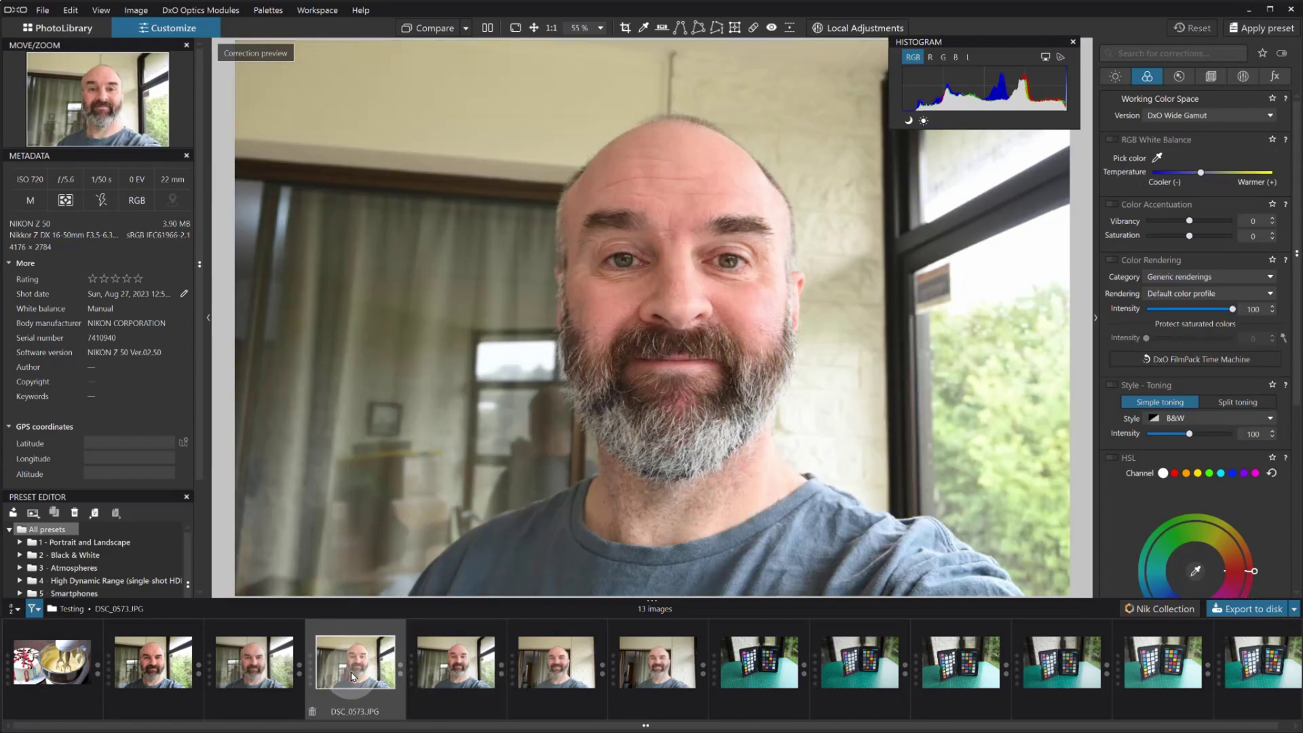
Reset the contrast of DSC_0573.NEF to 0.
left_click(1116, 75)
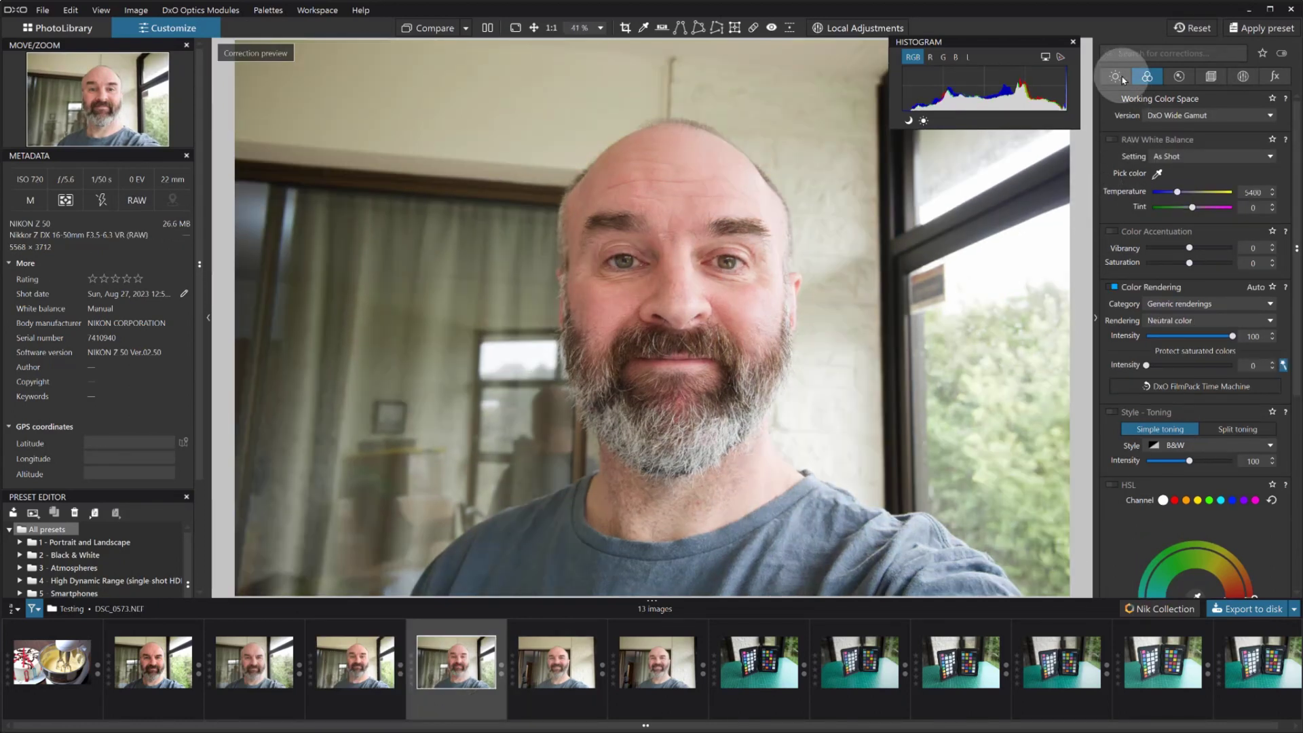
left_click(1170, 488)
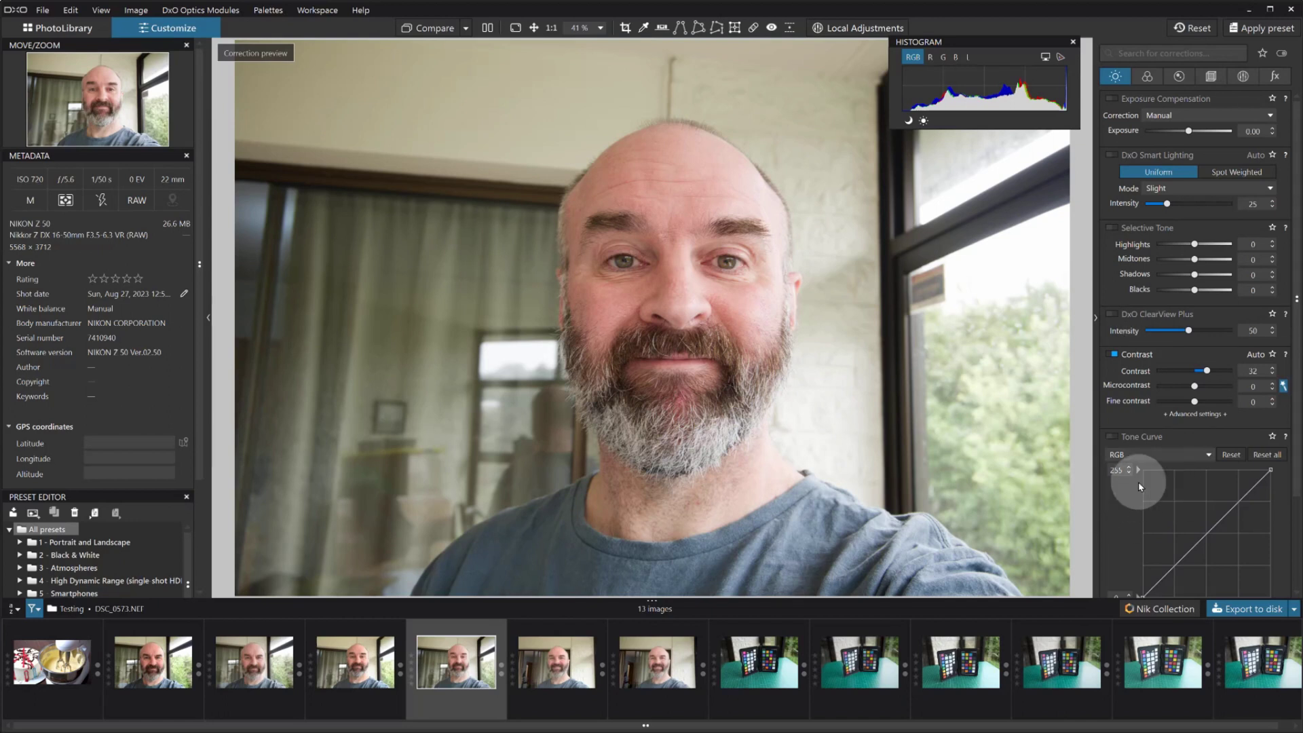
double_click(1207, 371)
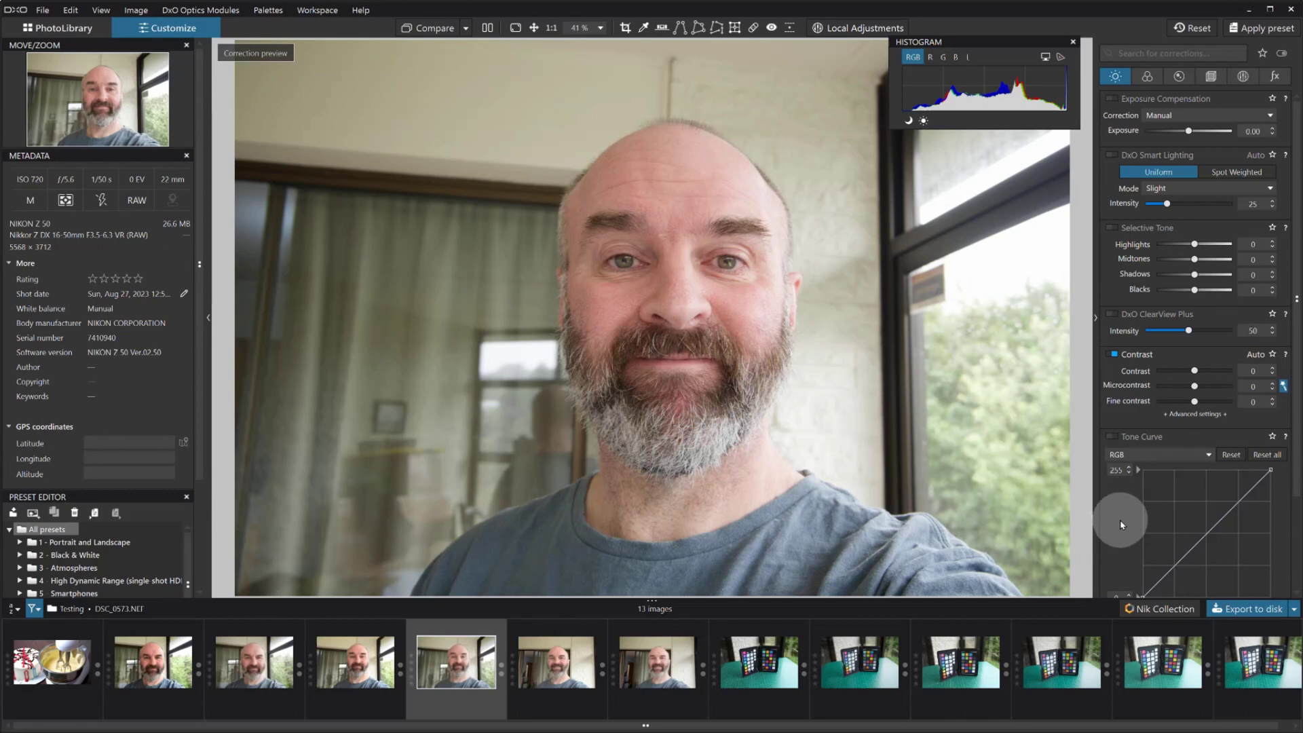
Add a shadow point and a slightly raised upper-midtone point to the RGB tone curve of DSC_0573.NEF, and compare with DSC_0573.JPG.
scroll(1121, 524, "down", 1)
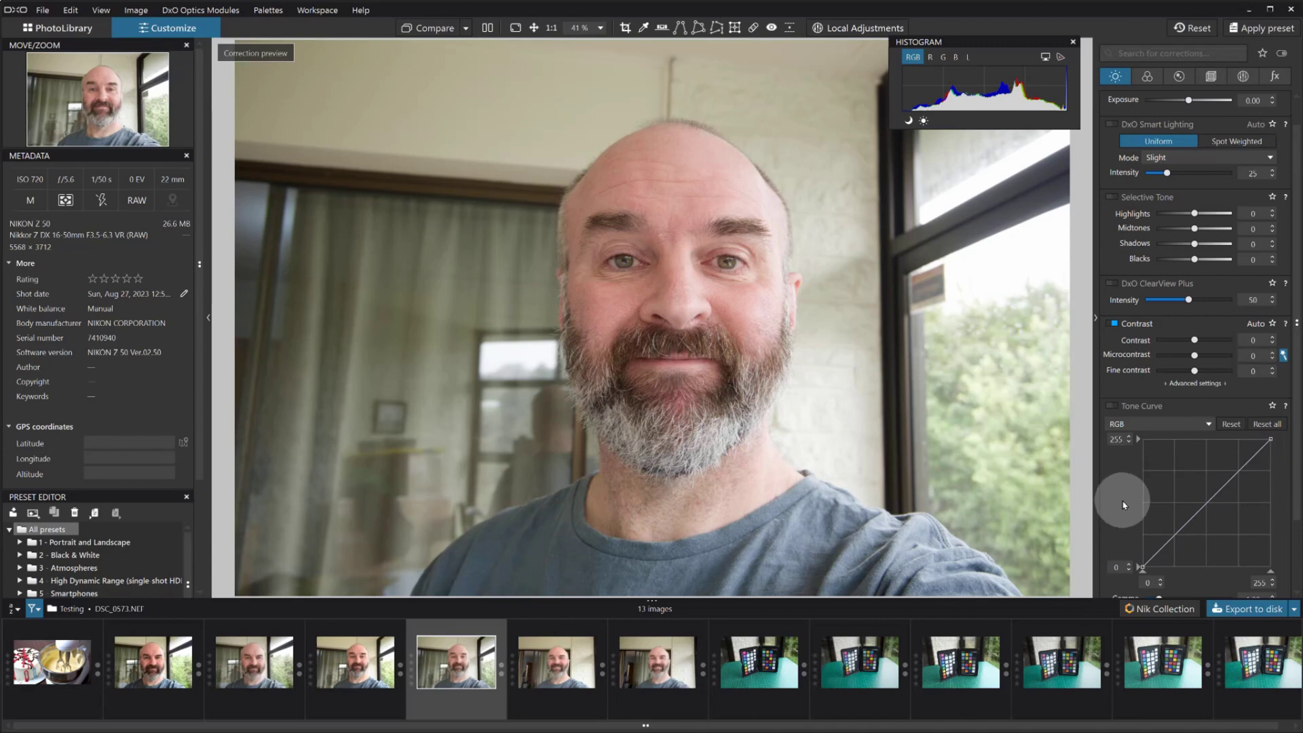
left_click(1175, 540)
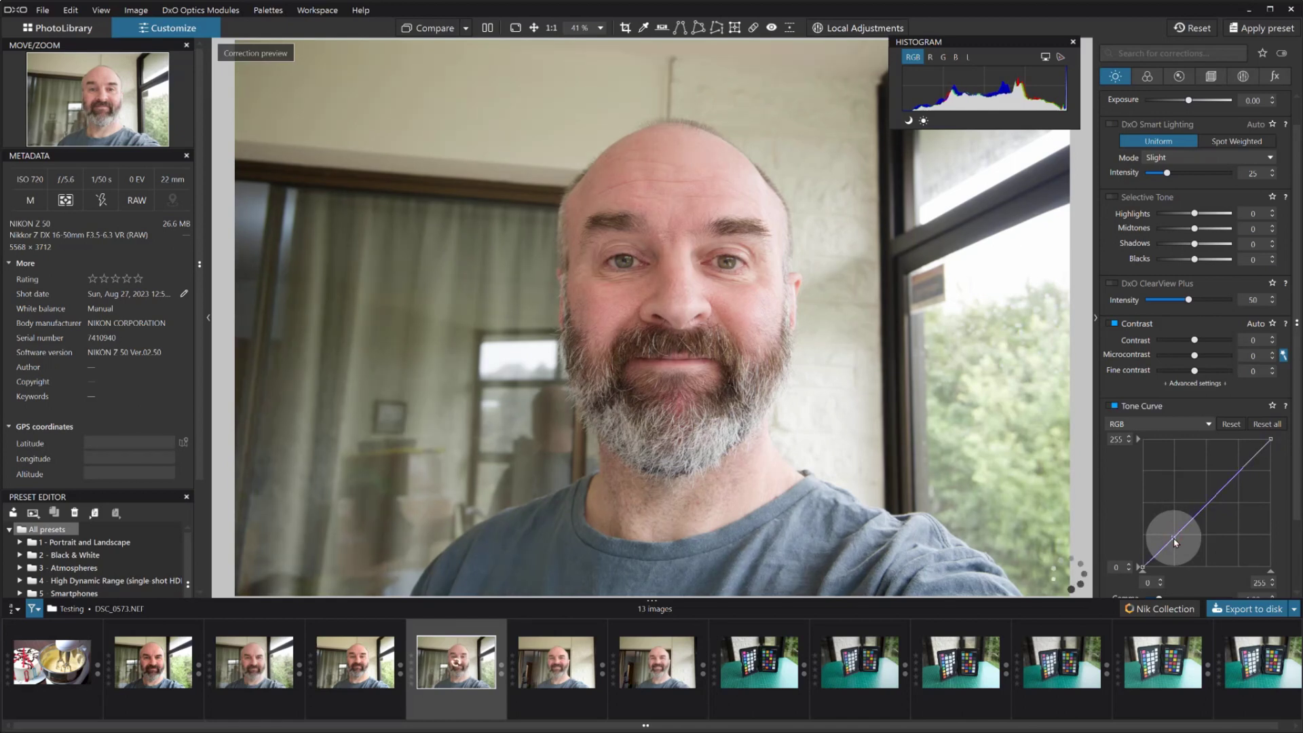
left_click(1222, 489)
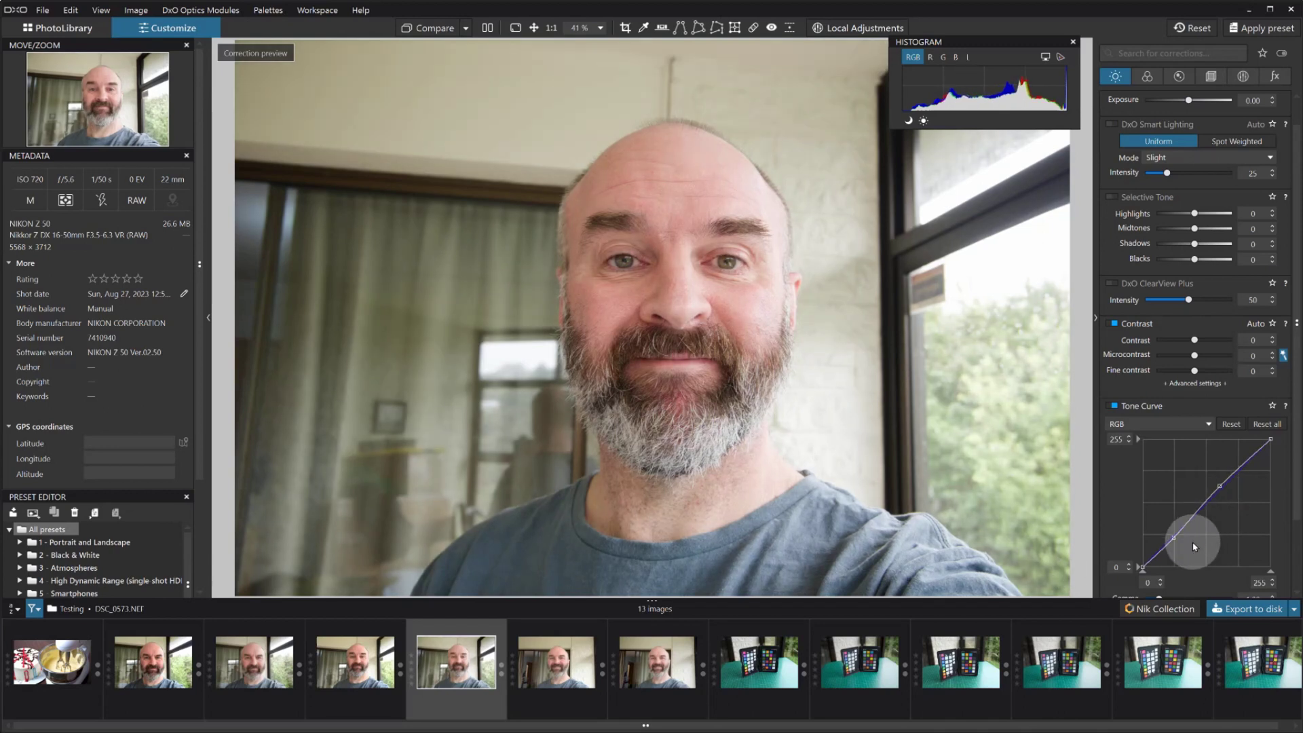
left_click(353, 675)
left_click(456, 672)
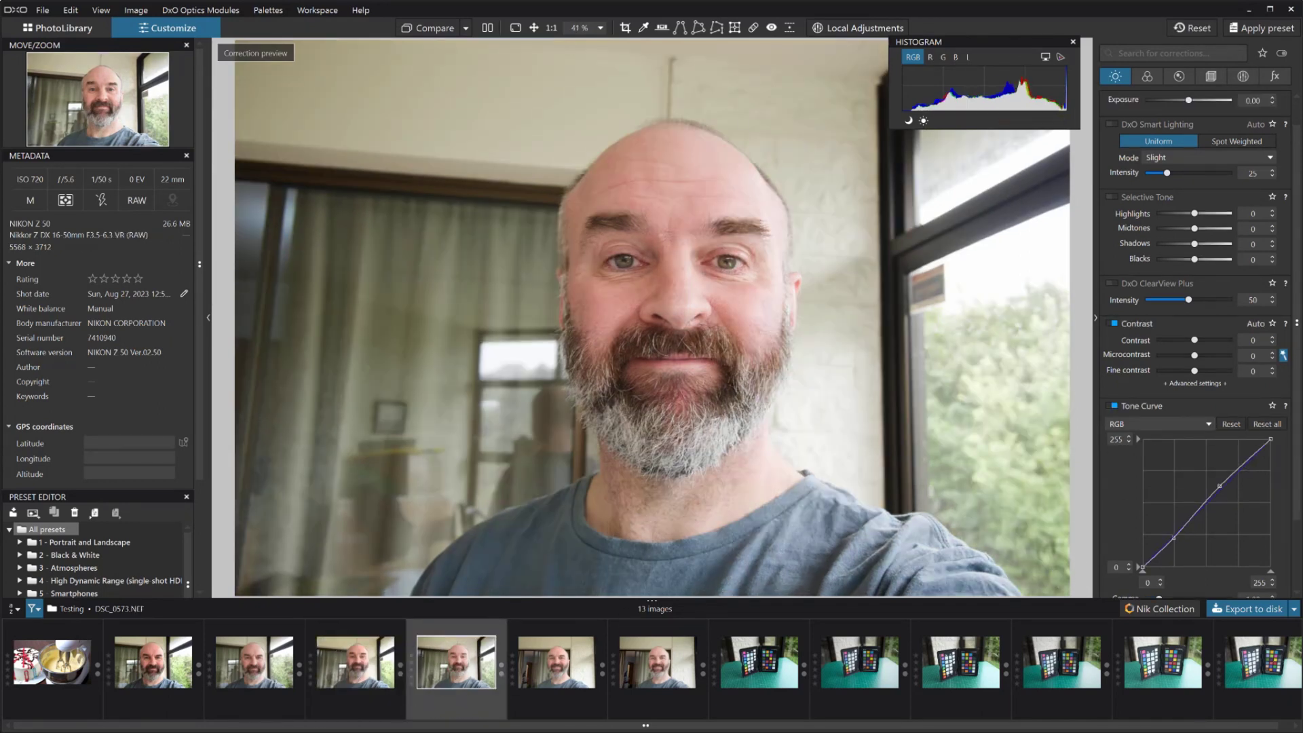
Add a highlight point to the RGB tone curve, pull it down slightly, and compare the result with DSC_0573.JPG.
left_click(1238, 470)
left_click_drag(1239, 472, 1239, 474)
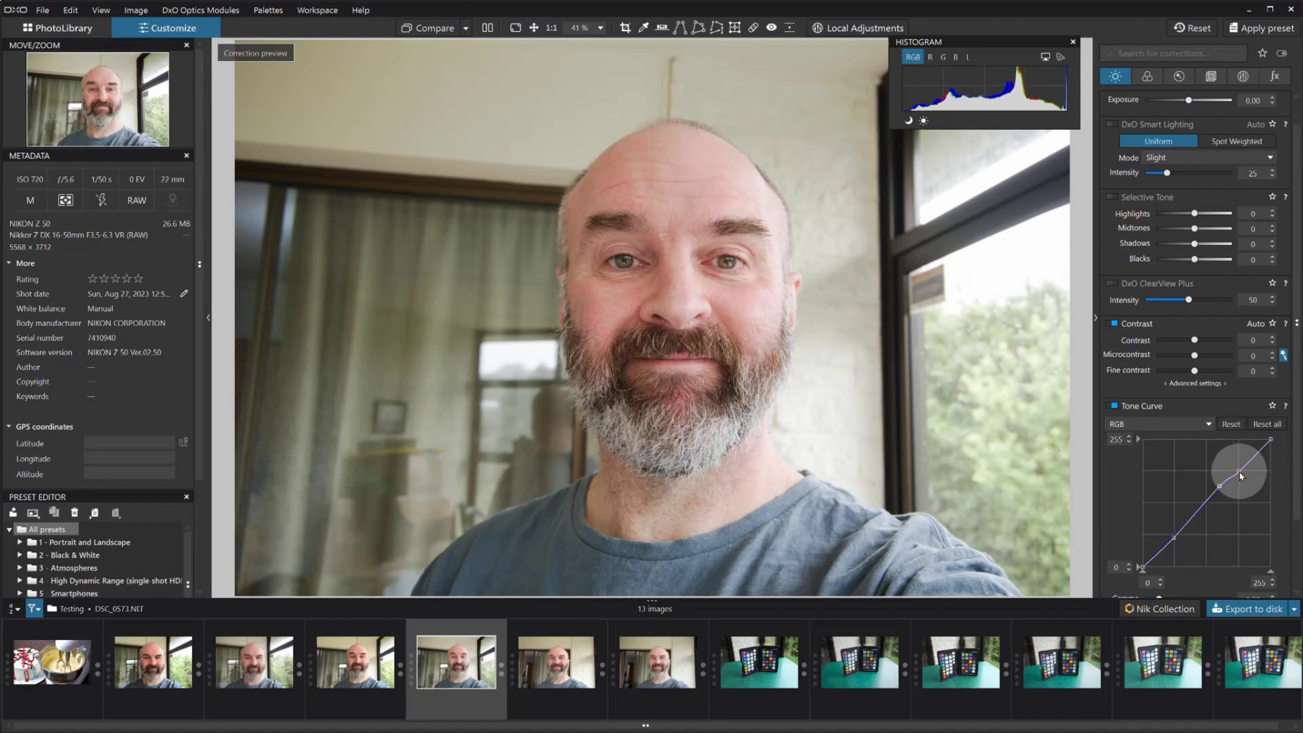
left_click(357, 659)
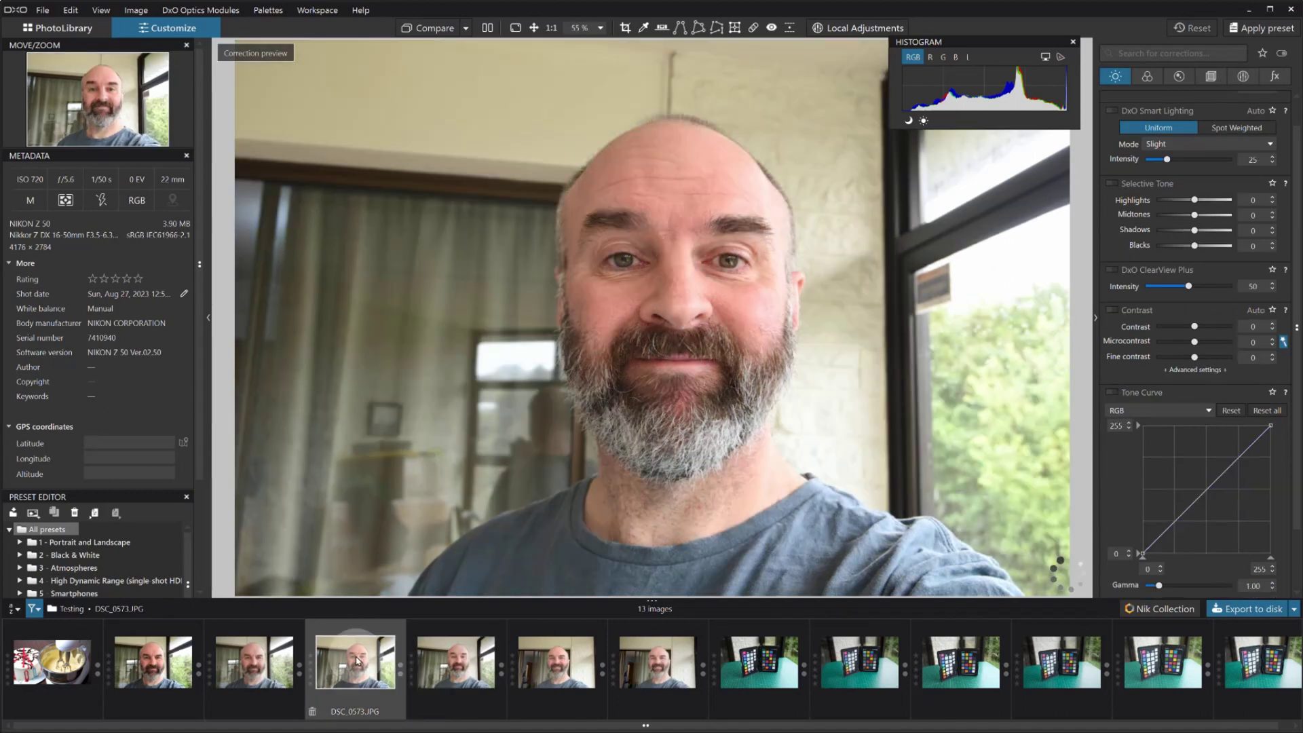
left_click(456, 661)
Lower the tone curve's upper-midtone point close to the diagonal, and alternate between DSC_0573.JPG and DSC_0573.NEF to compare contrast.
left_click(1137, 550)
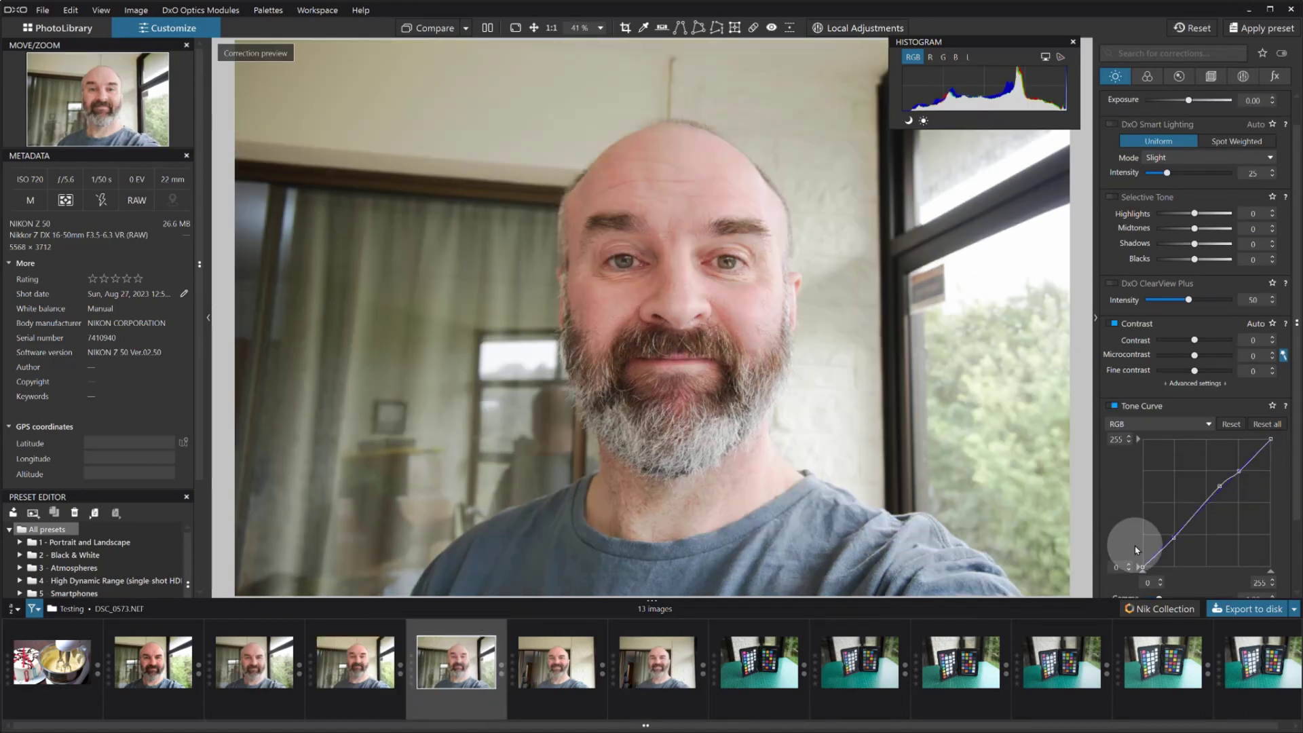
left_click(1220, 487)
left_click_drag(1219, 487, 1220, 495)
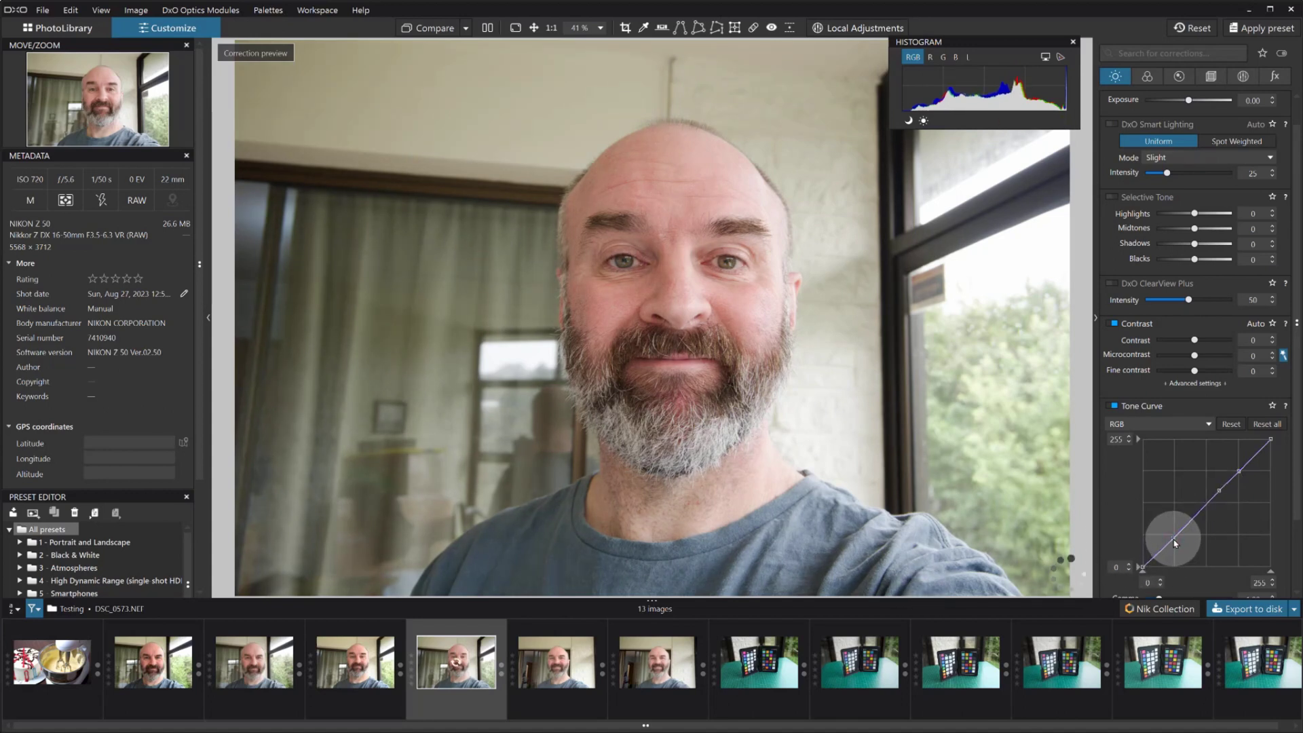
mouse_move(715, 645)
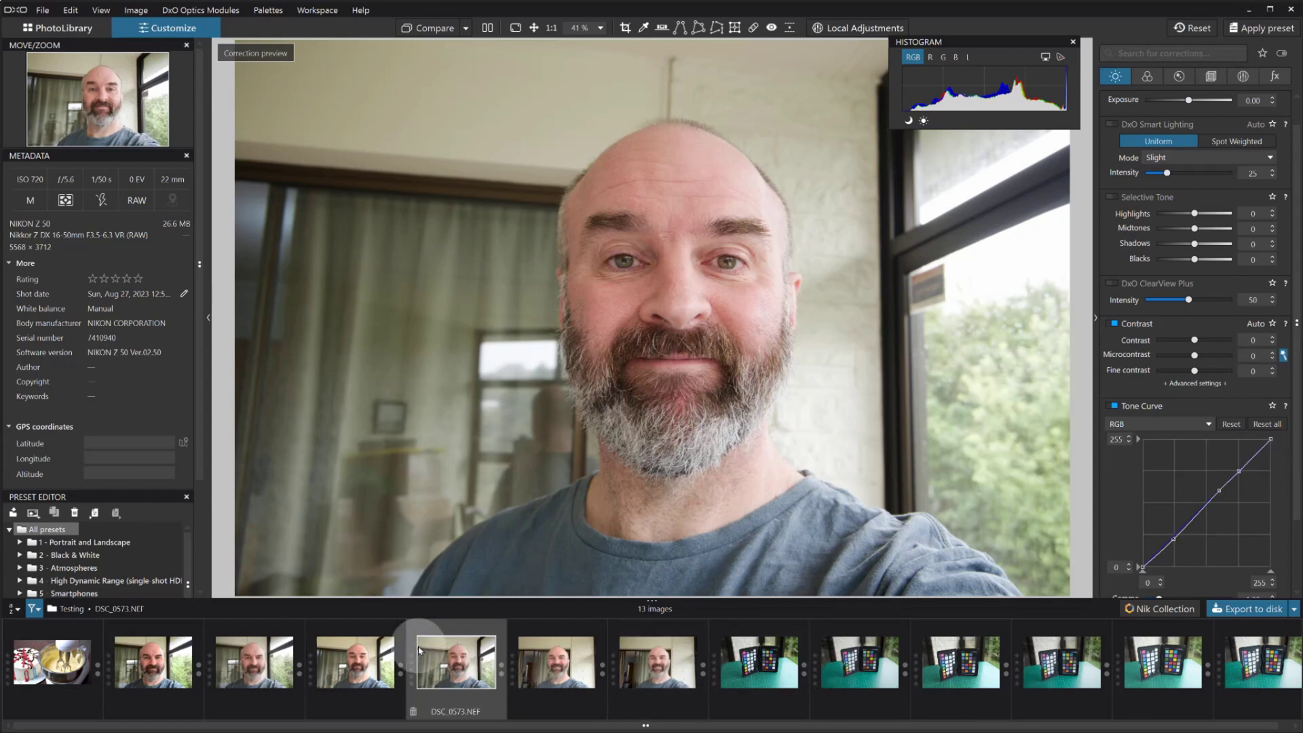
left_click(359, 657)
left_click(458, 666)
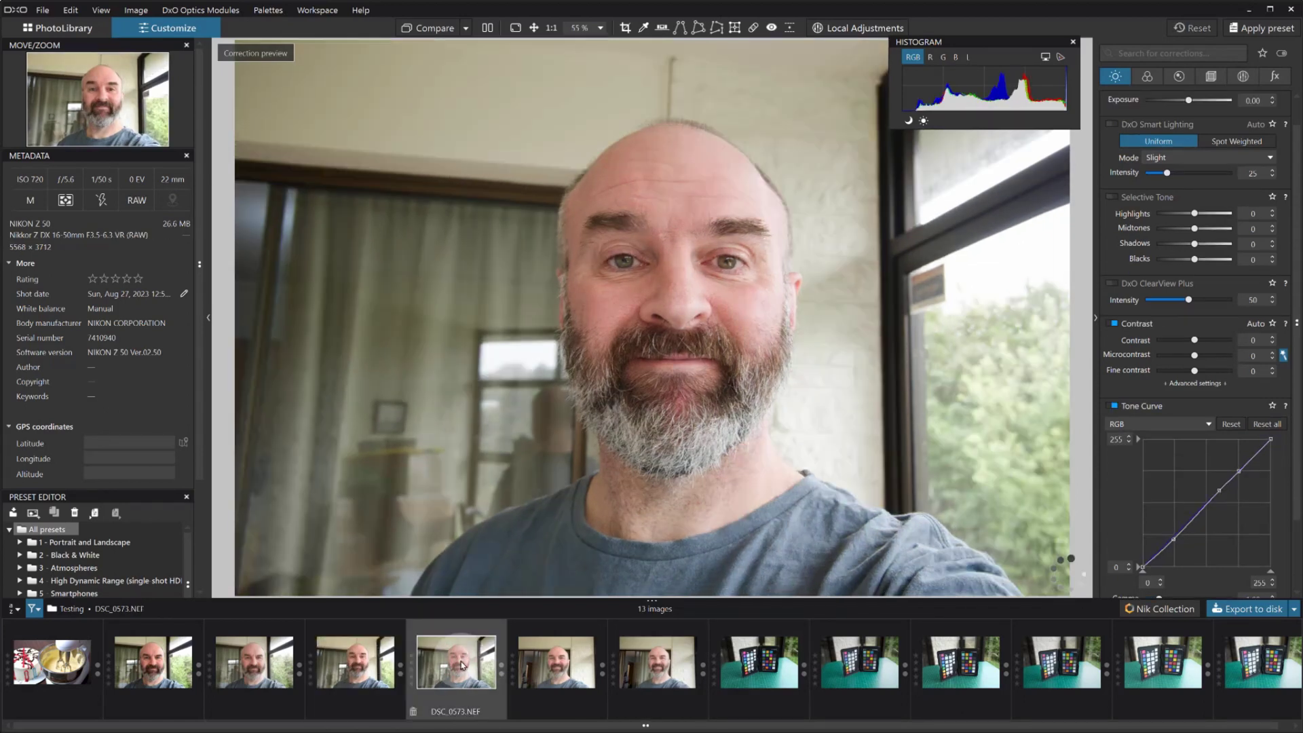
left_click(358, 656)
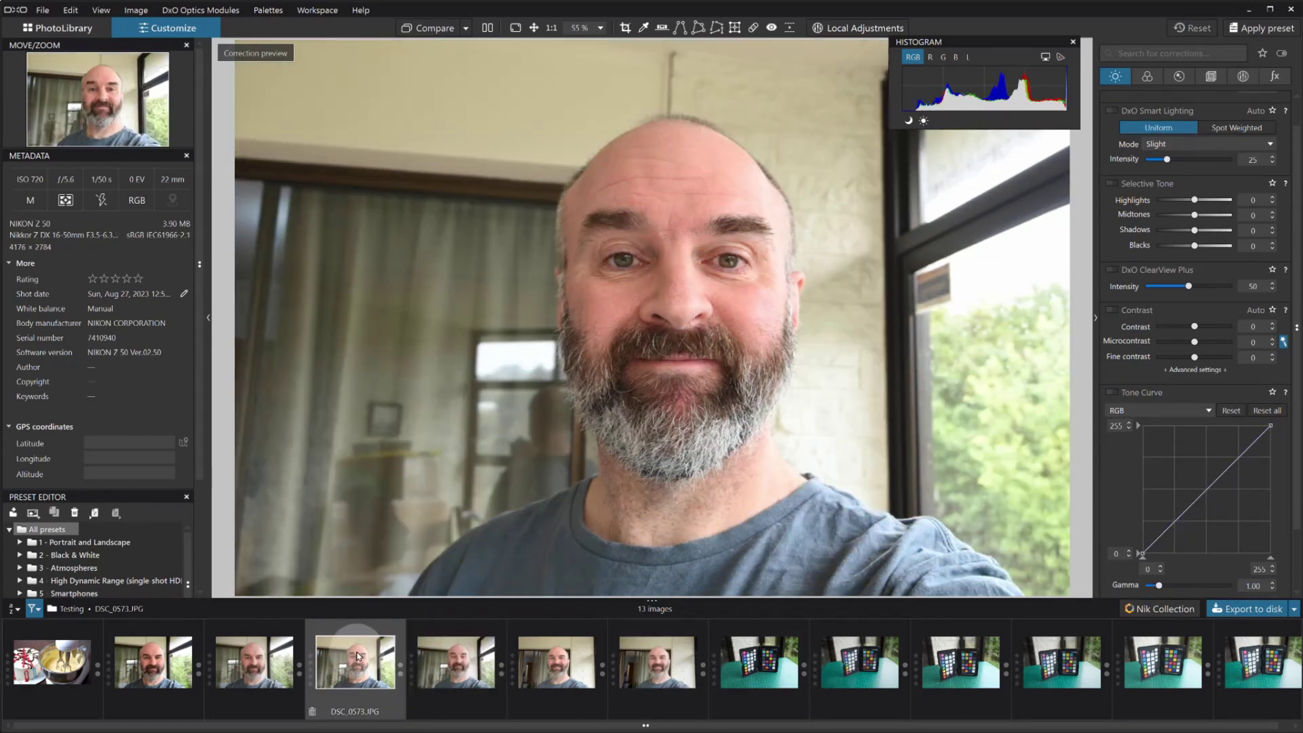
left_click(462, 662)
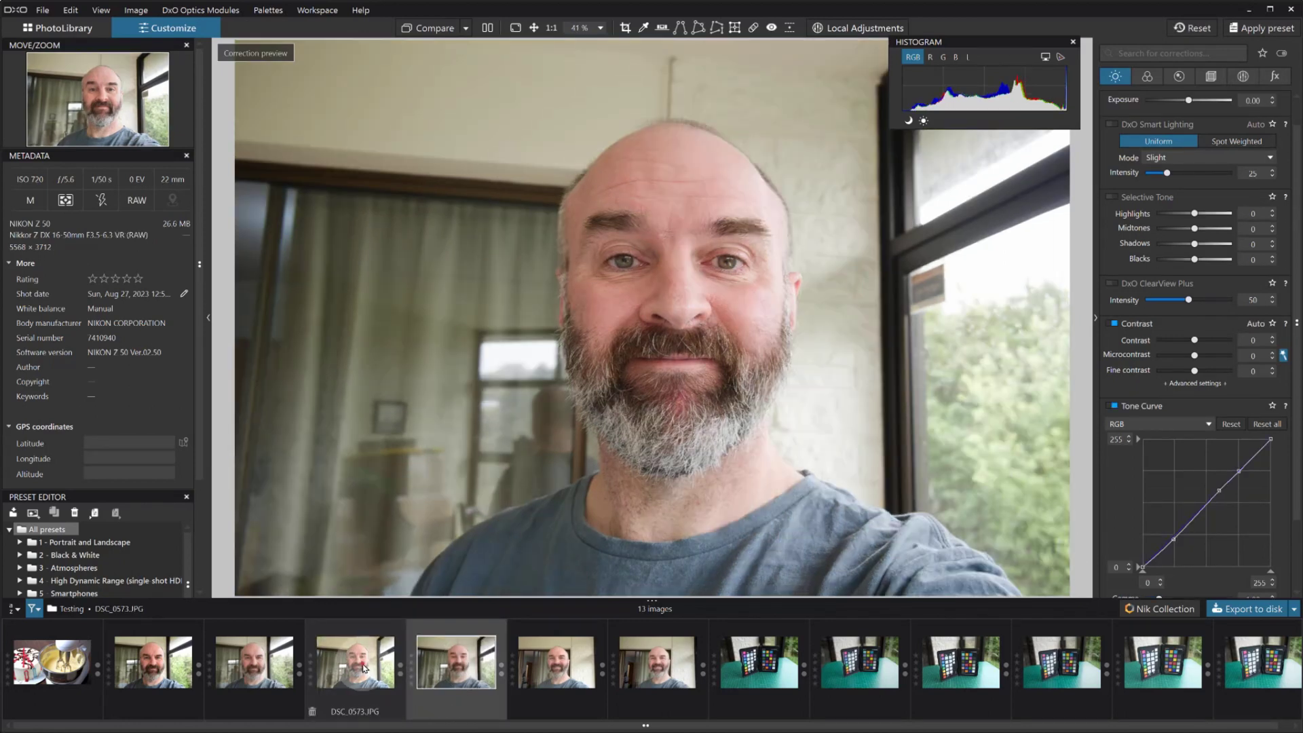
left_click(366, 661)
left_click(461, 664)
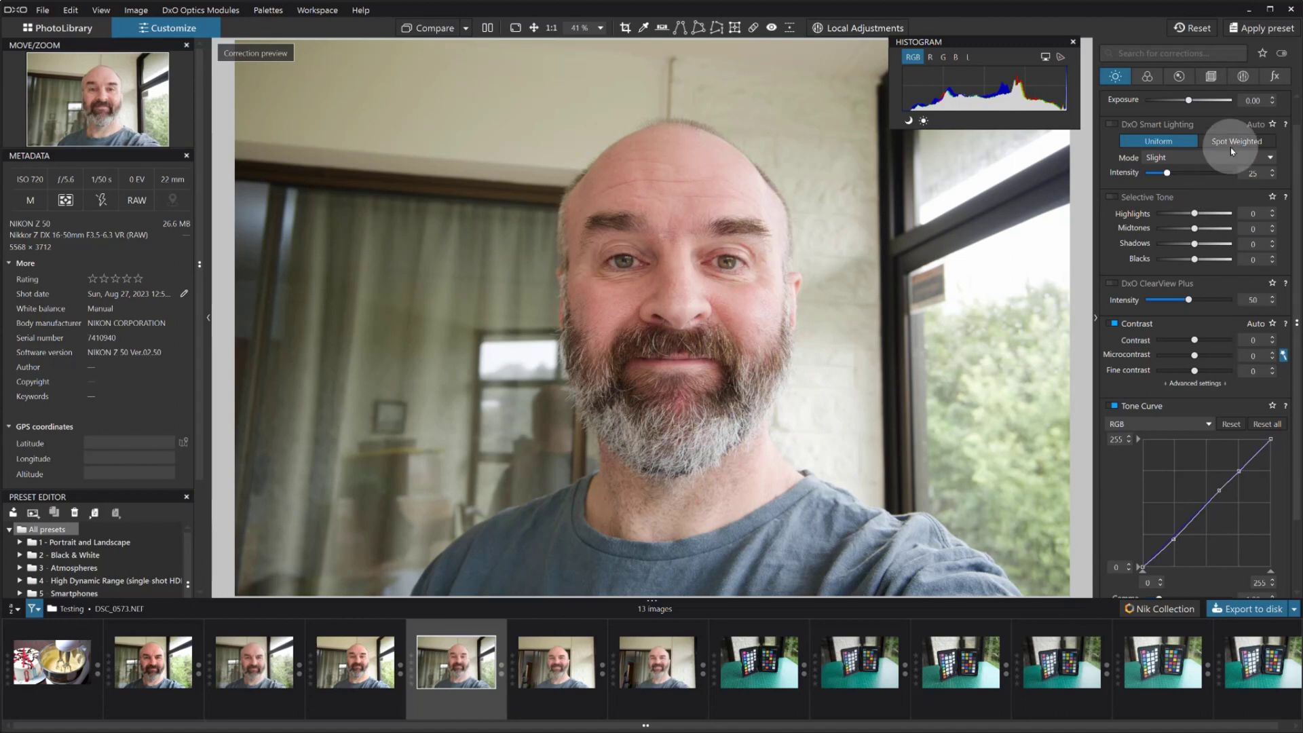
Set the vibrancy of DSC_0573.NEF to 12.
left_click(1147, 76)
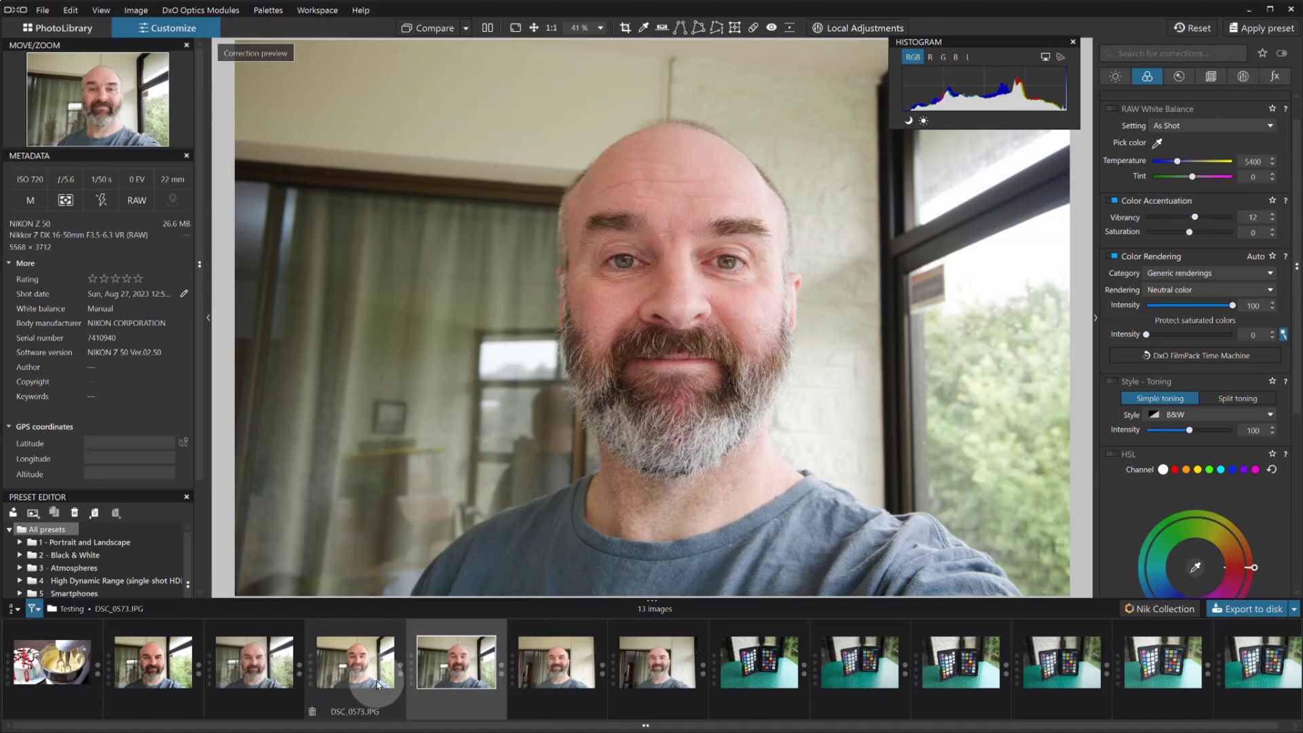
Alternate between DSC_0573.JPG and DSC_0573.NEF to compare their color and contrast.
left_click(360, 669)
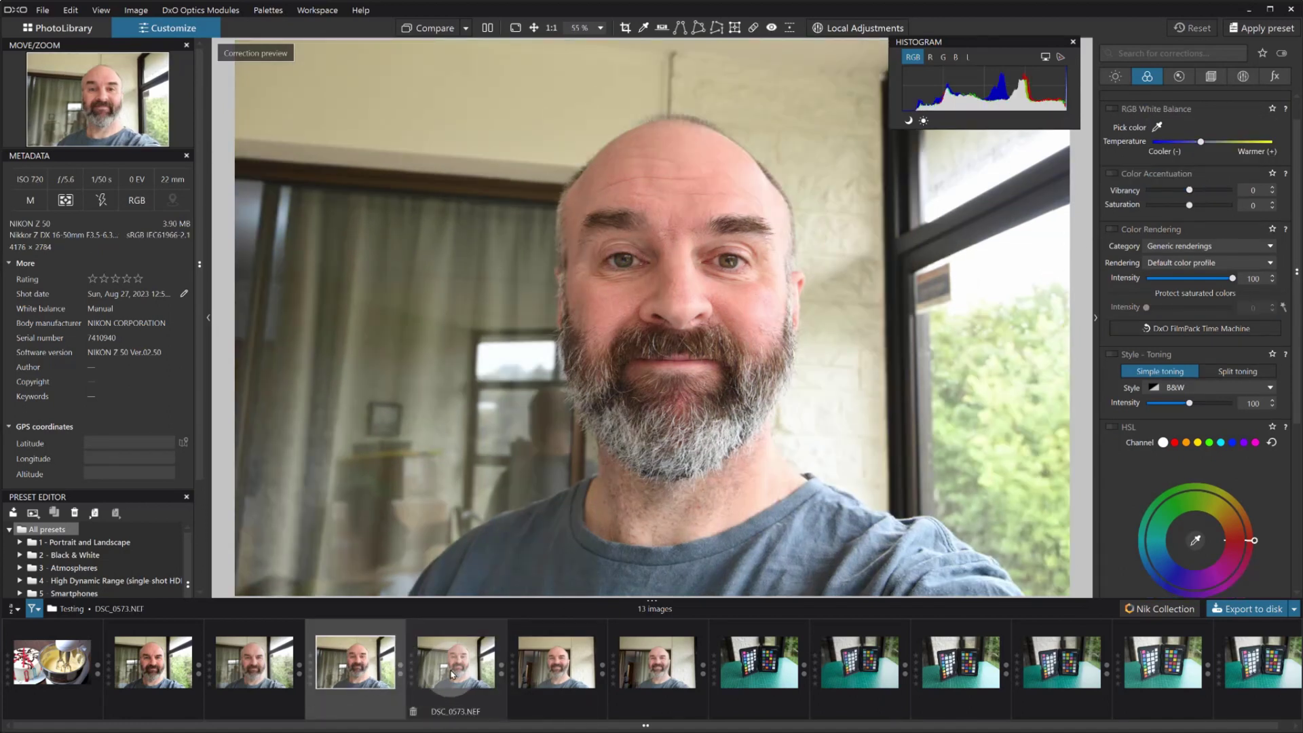
left_click(454, 673)
left_click(349, 658)
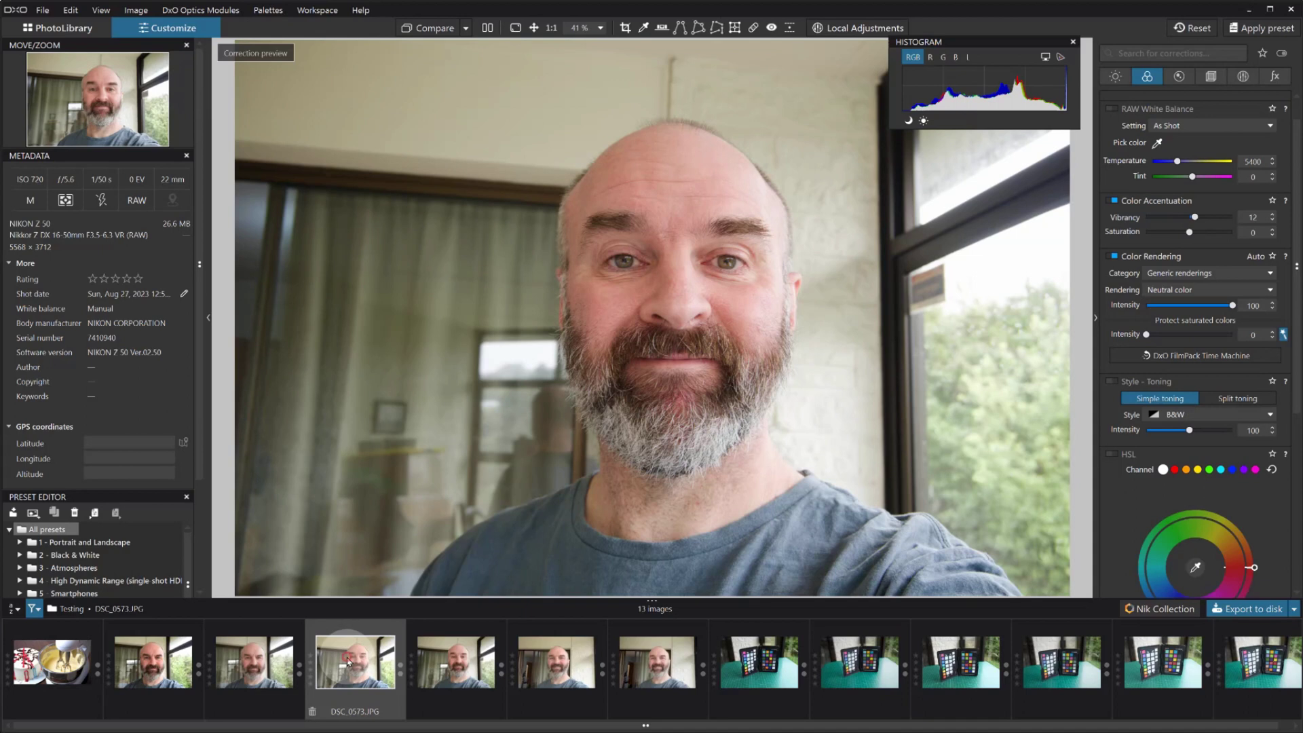
left_click(440, 668)
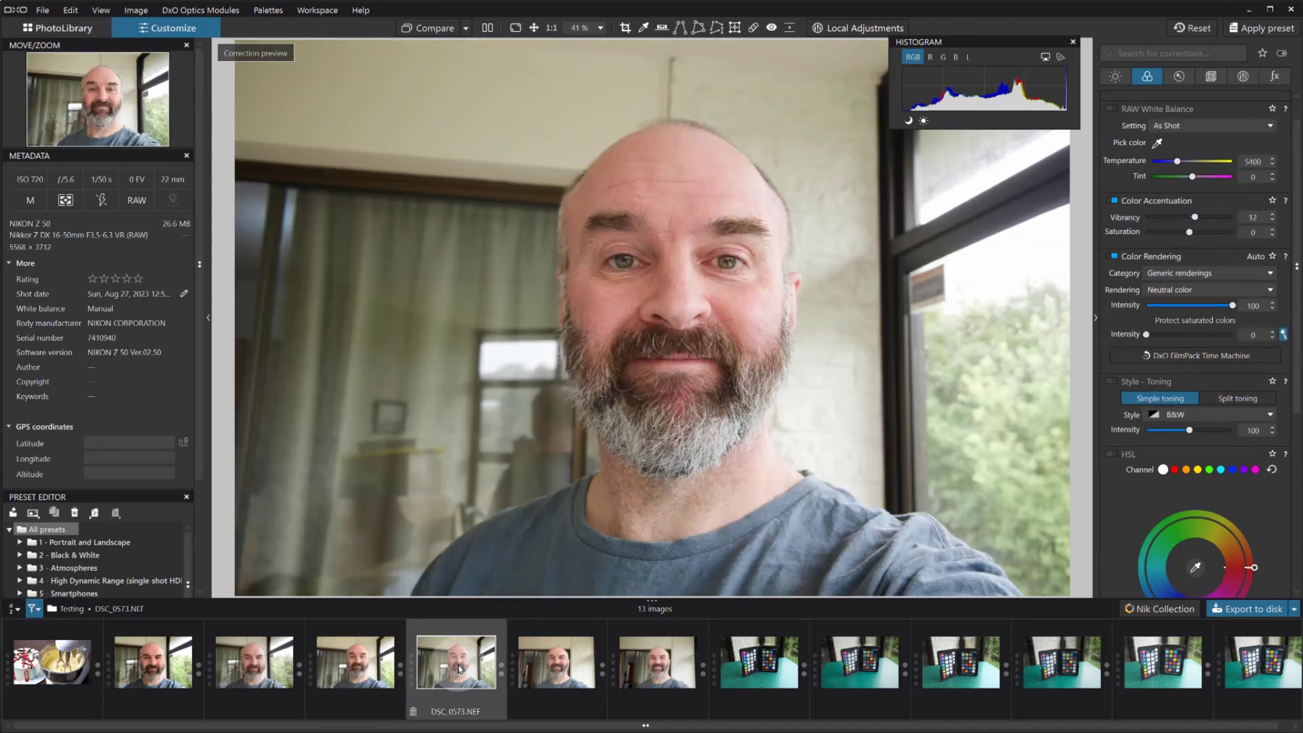
Slightly lower the upper-midtone and shadow points of the RGB tone curve on DSC_0573.NEF, and compare with DSC_0573.JPG.
left_click(1115, 76)
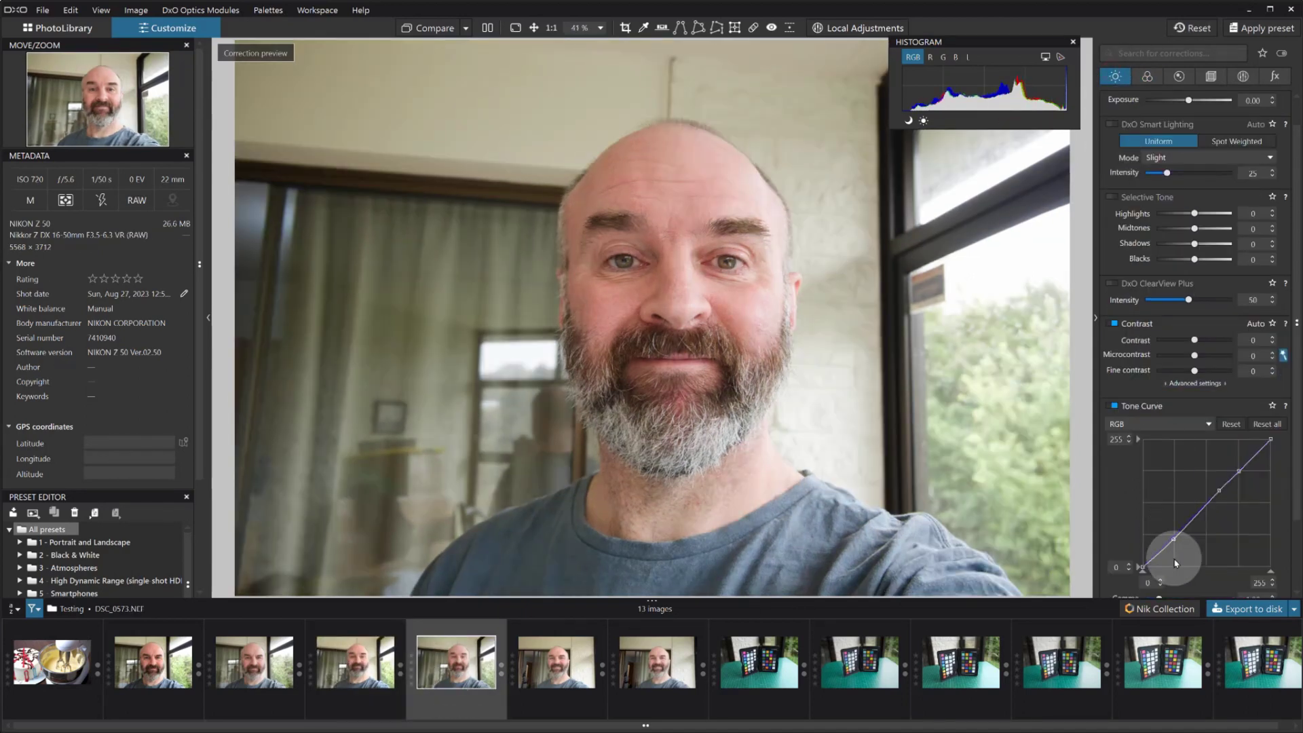
left_click(1218, 493)
left_click_drag(1218, 494, 1218, 499)
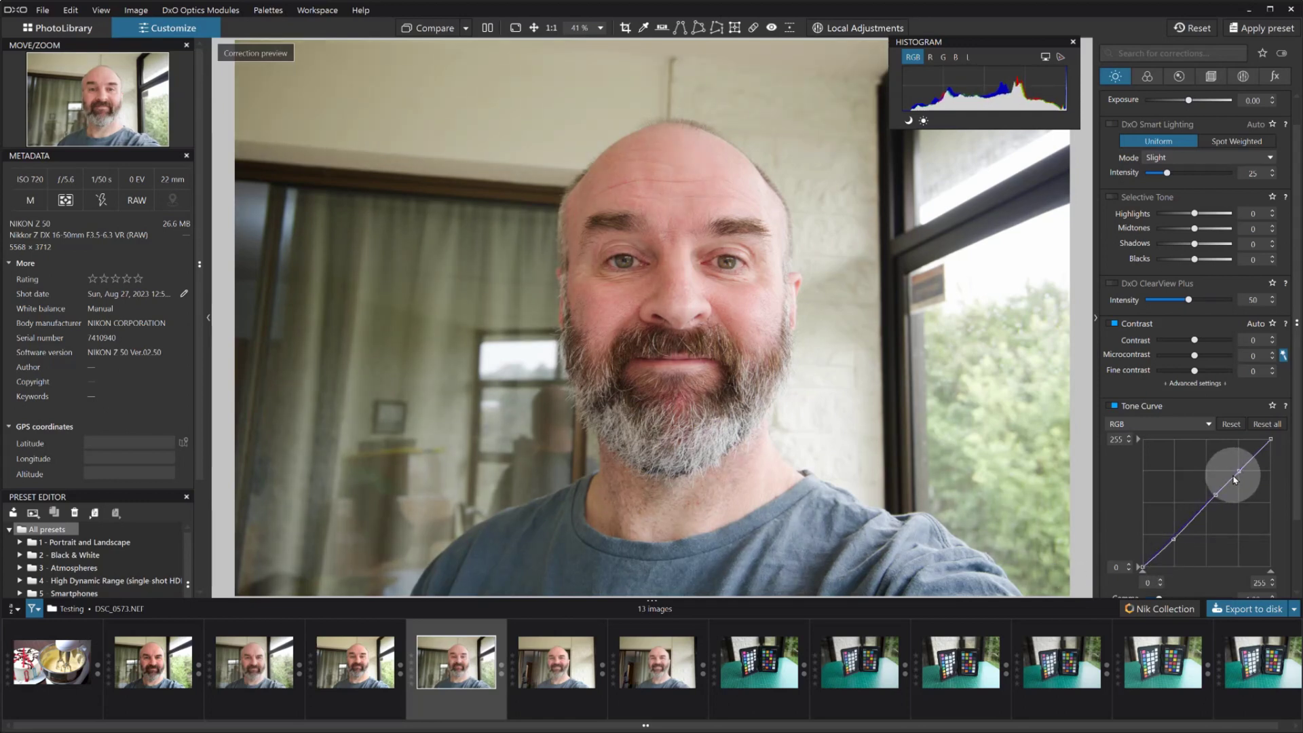
left_click_drag(1174, 542, 1177, 547)
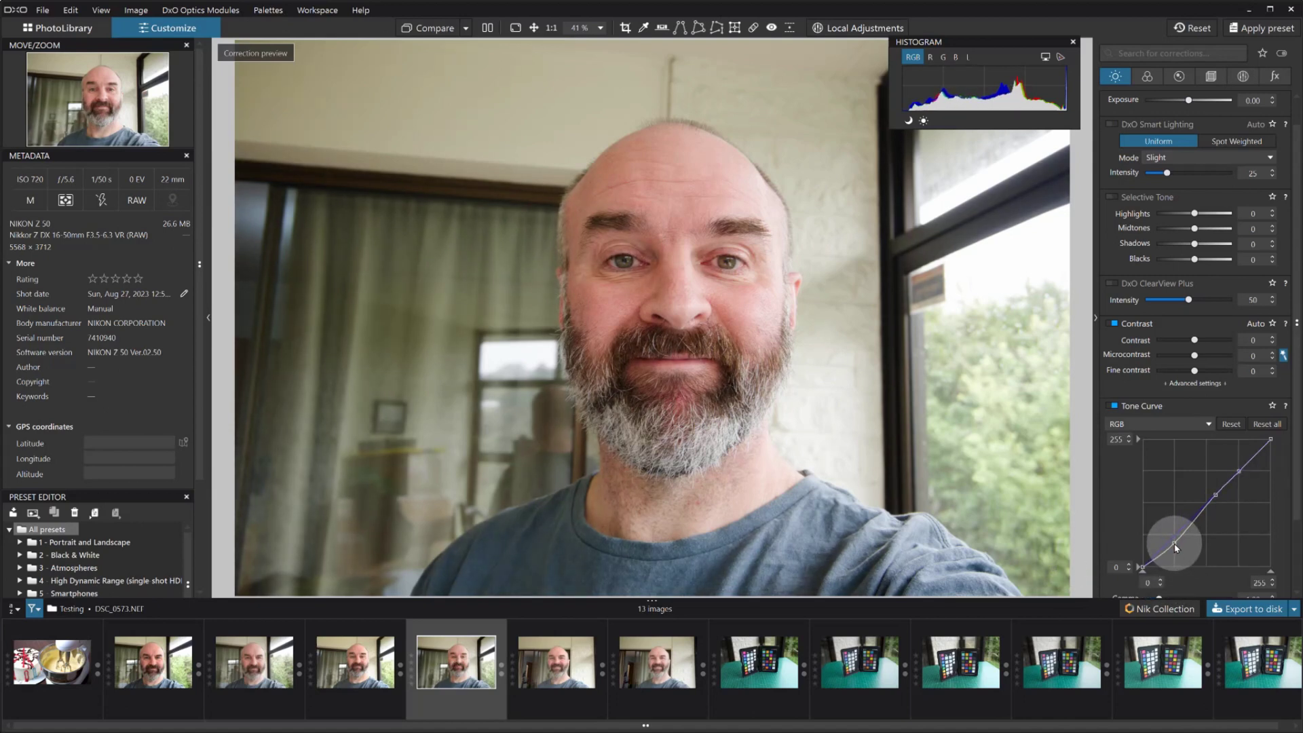
left_click(361, 666)
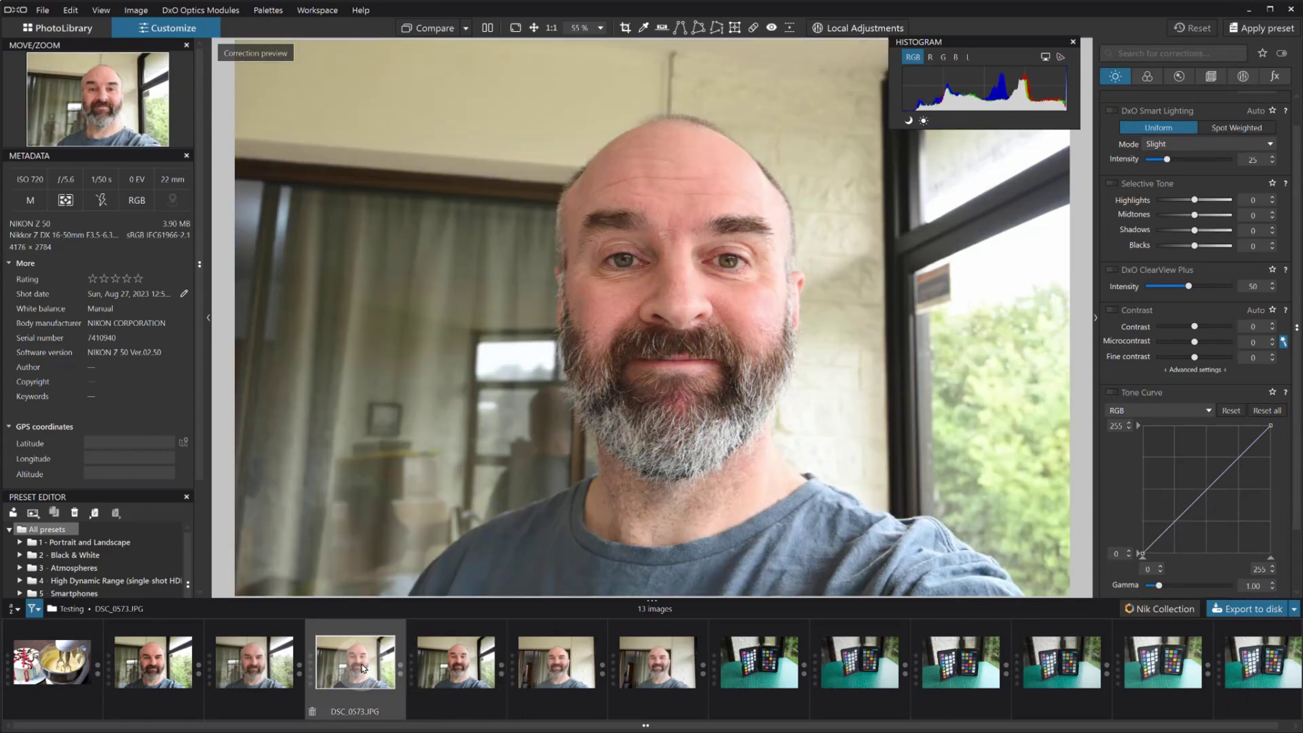
left_click(465, 665)
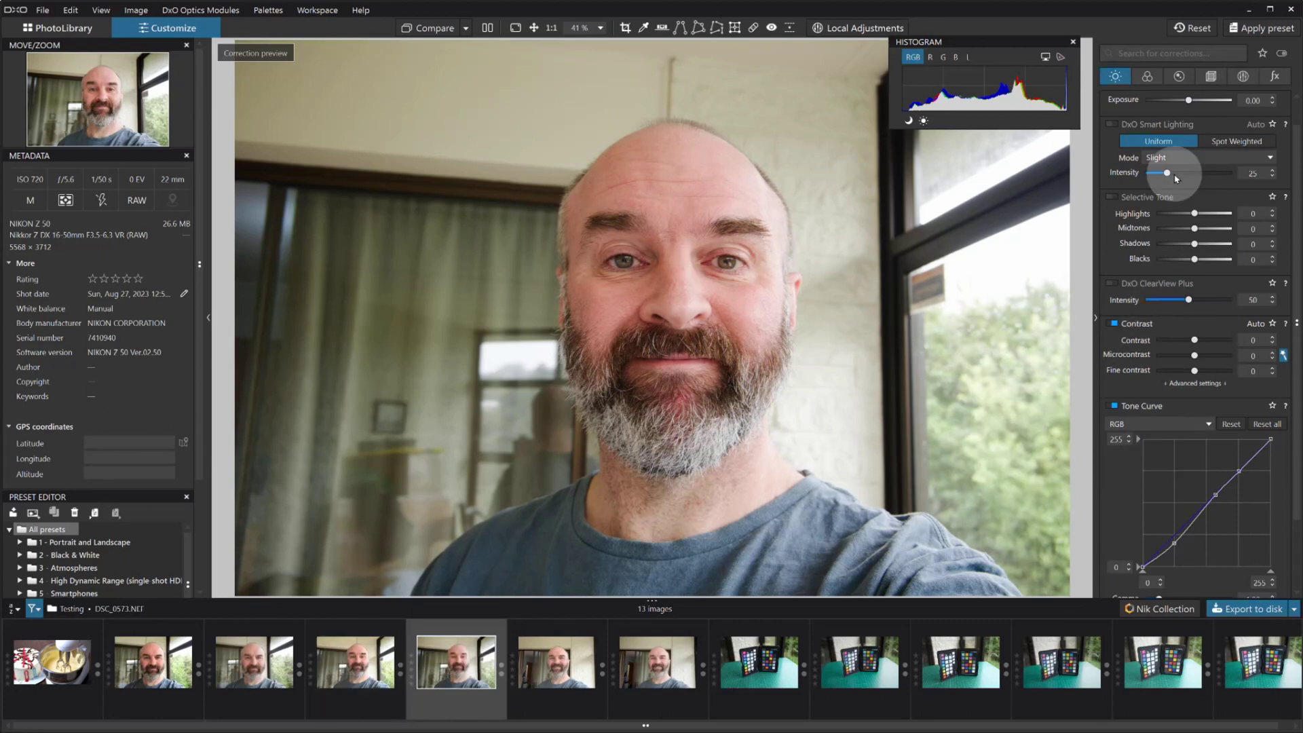
Shift the HSL red channel's hue of DSC_0573.NEF very slightly toward magenta.
left_click(1147, 76)
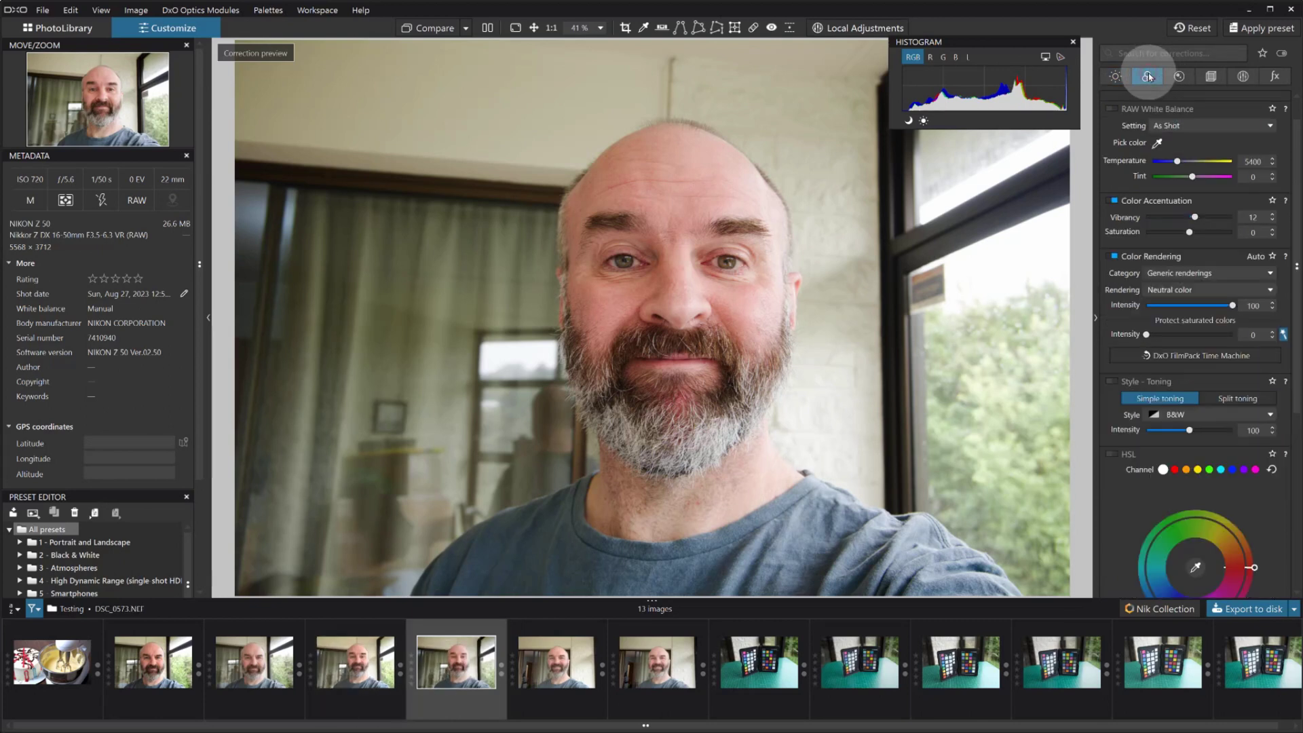
left_click(1174, 469)
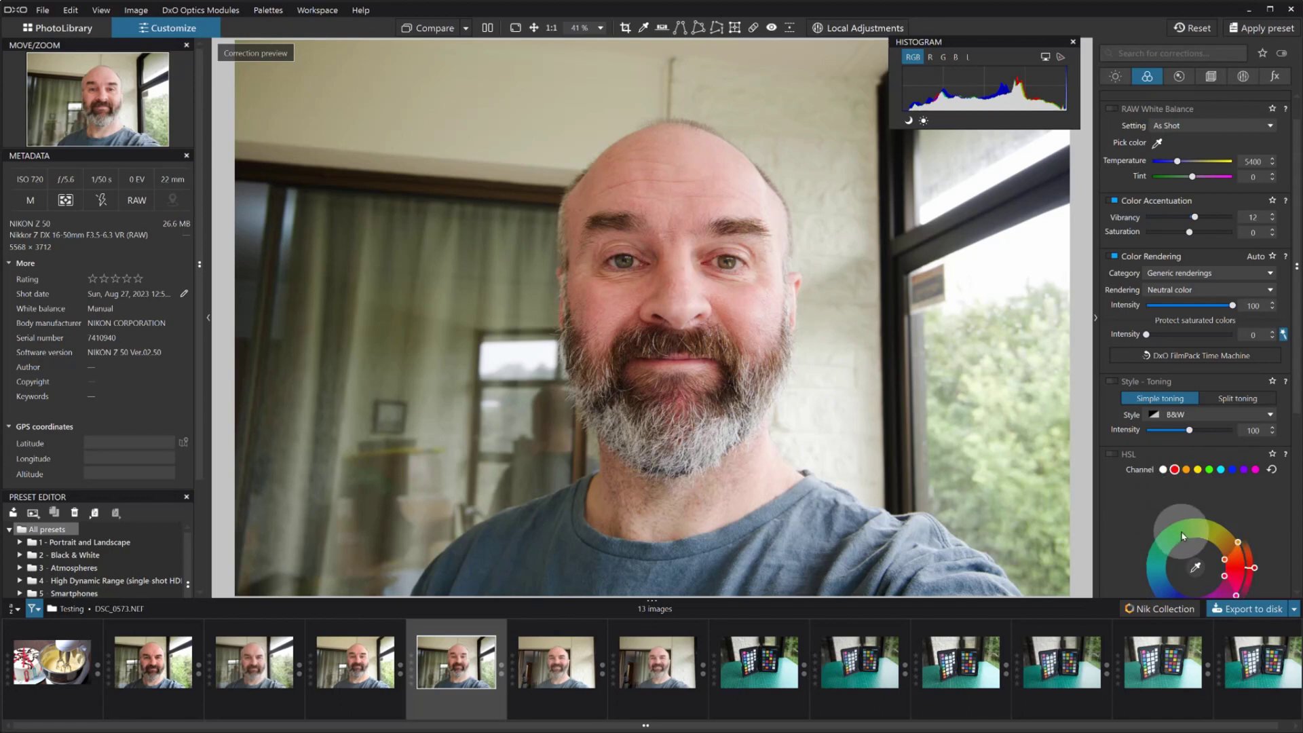
left_click_drag(1253, 573, 1254, 573)
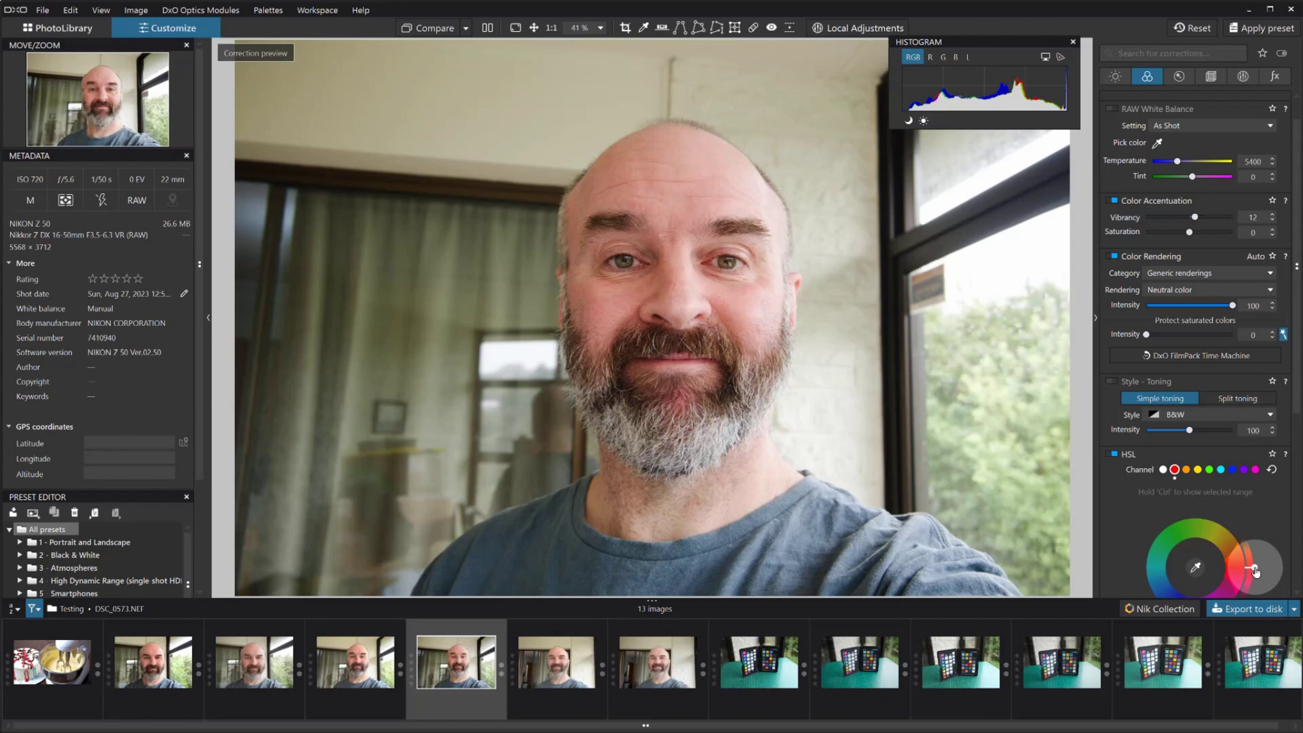
left_click_drag(1254, 572, 1254, 571)
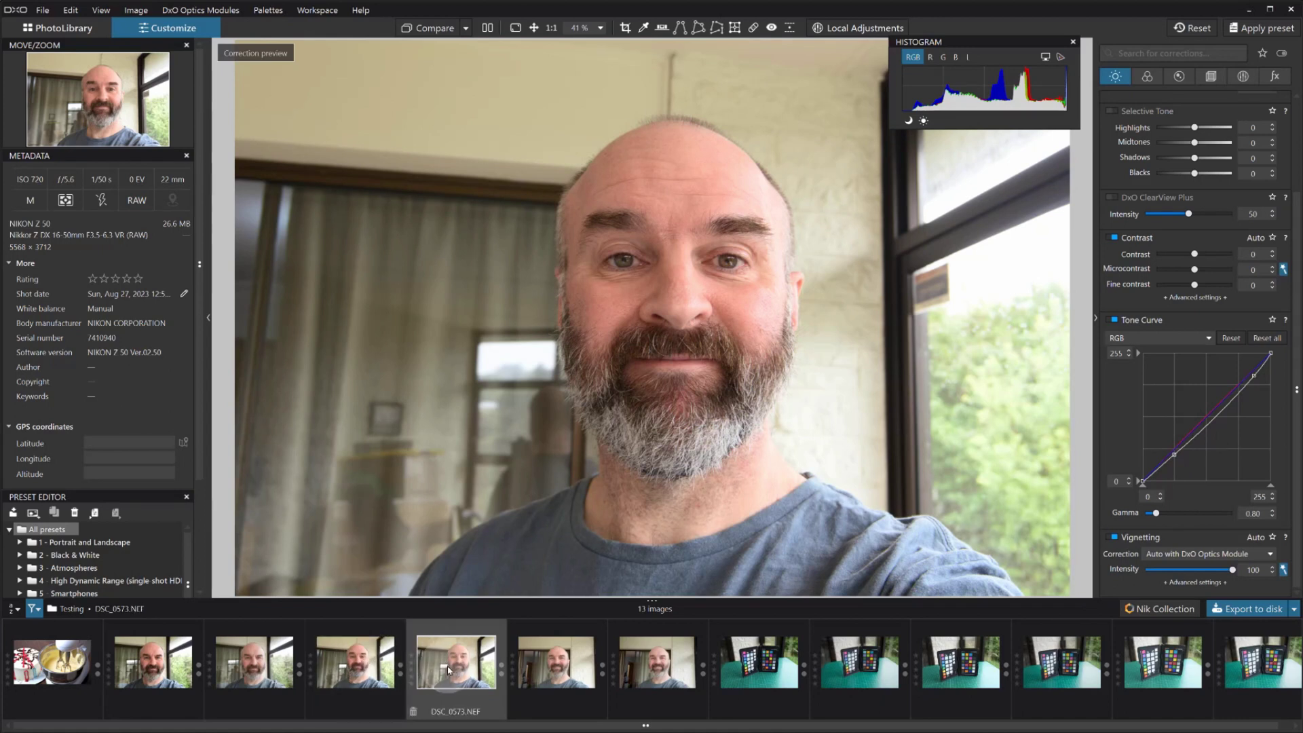
Compare the DCP-profile edit of DSC_0573.NEF with DSC_0573.JPG by alternating between the two images.
left_click(369, 671)
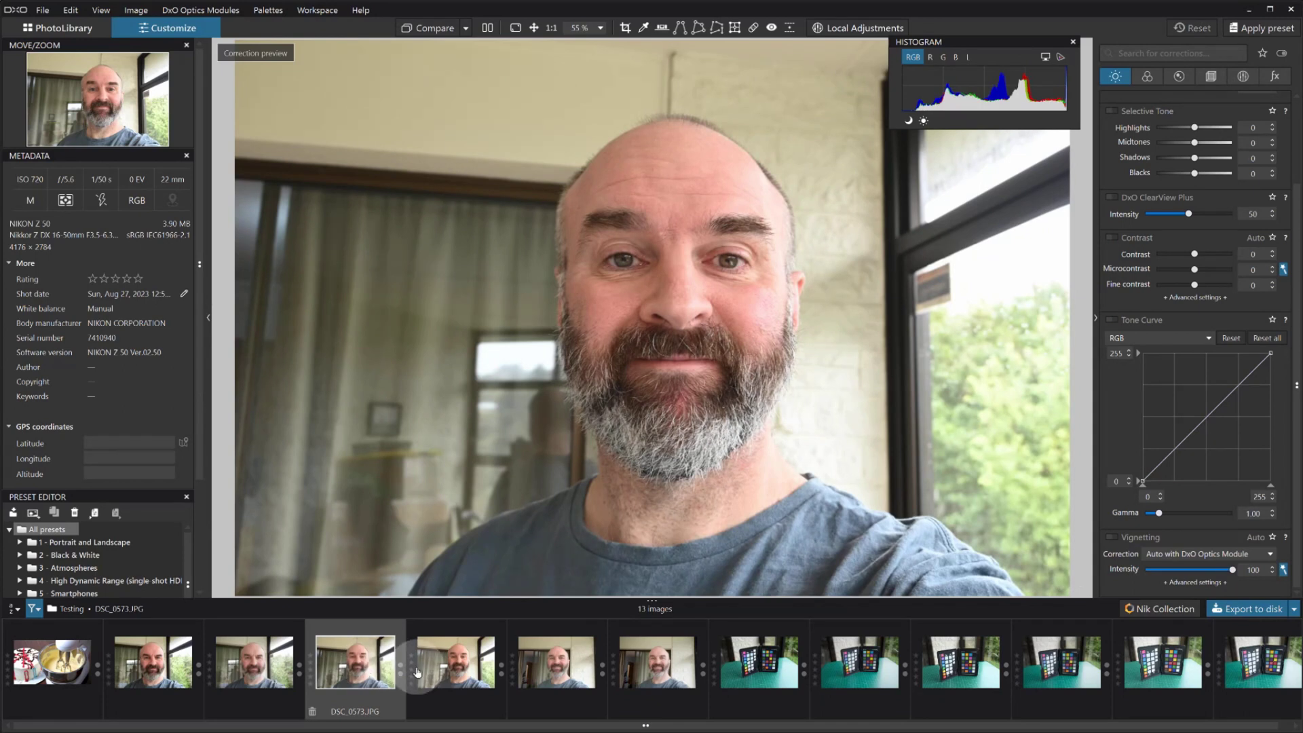
left_click(462, 669)
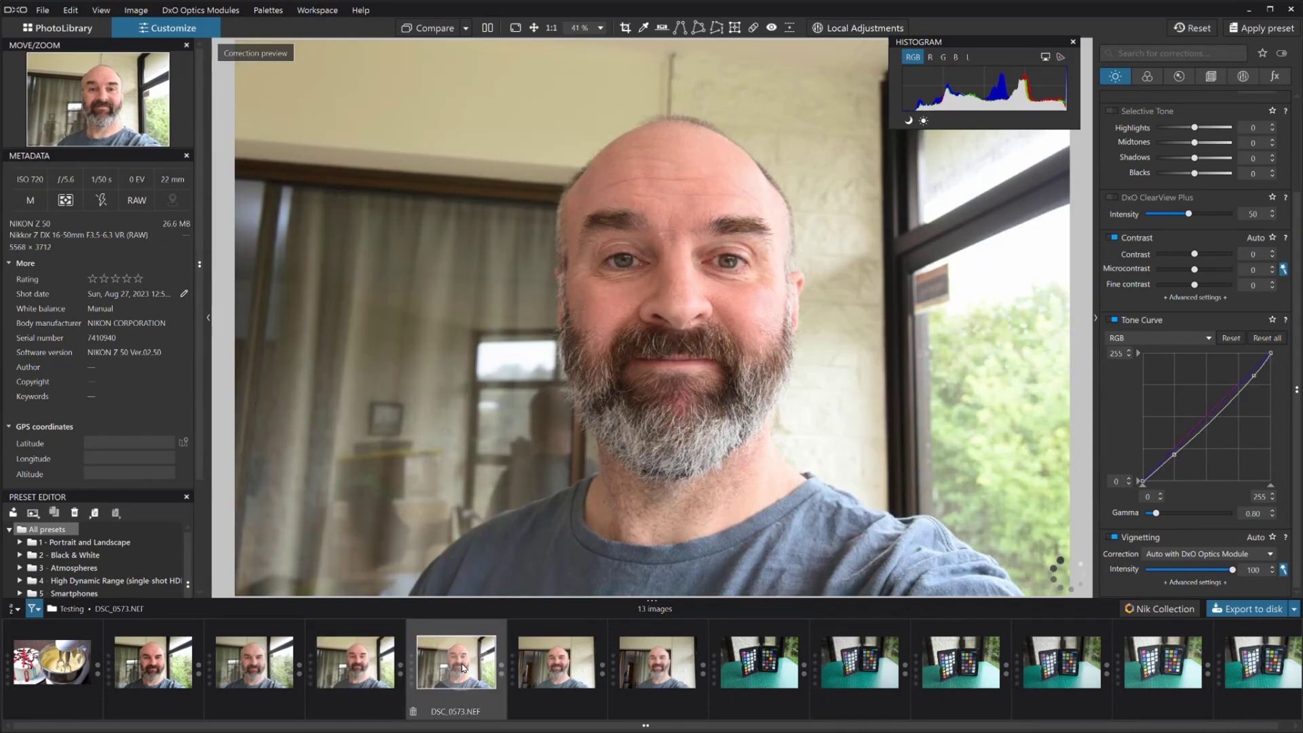
left_click(369, 670)
left_click(442, 668)
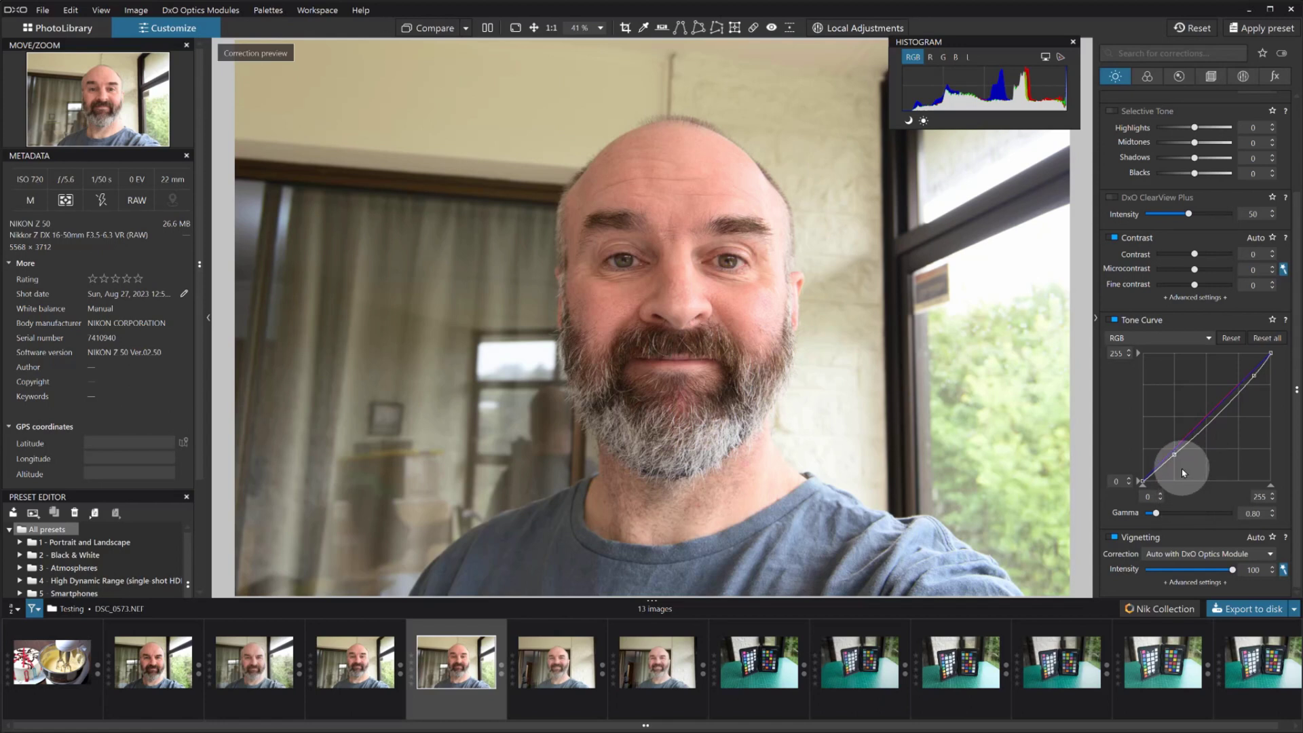
Examine the highlight point of the RGB tone curve and the midpoint of the Red channel curve.
left_click(1253, 376)
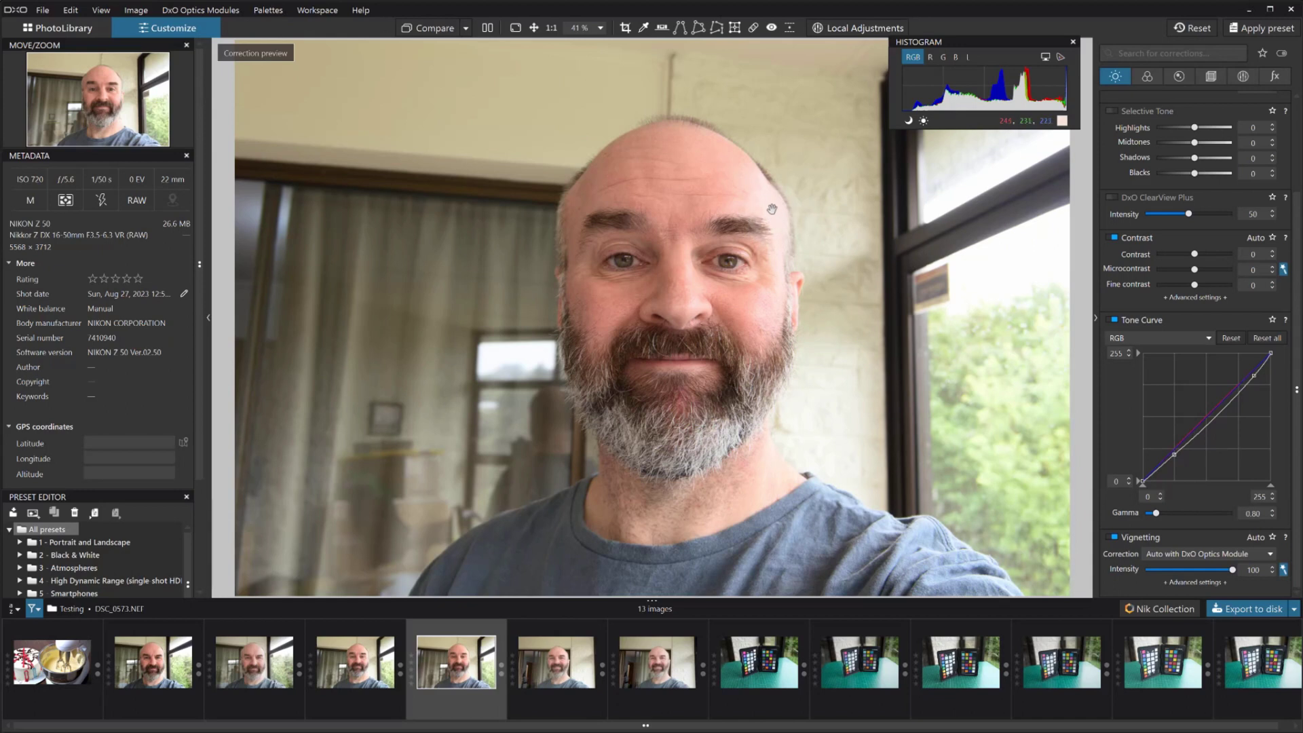
left_click(1206, 338)
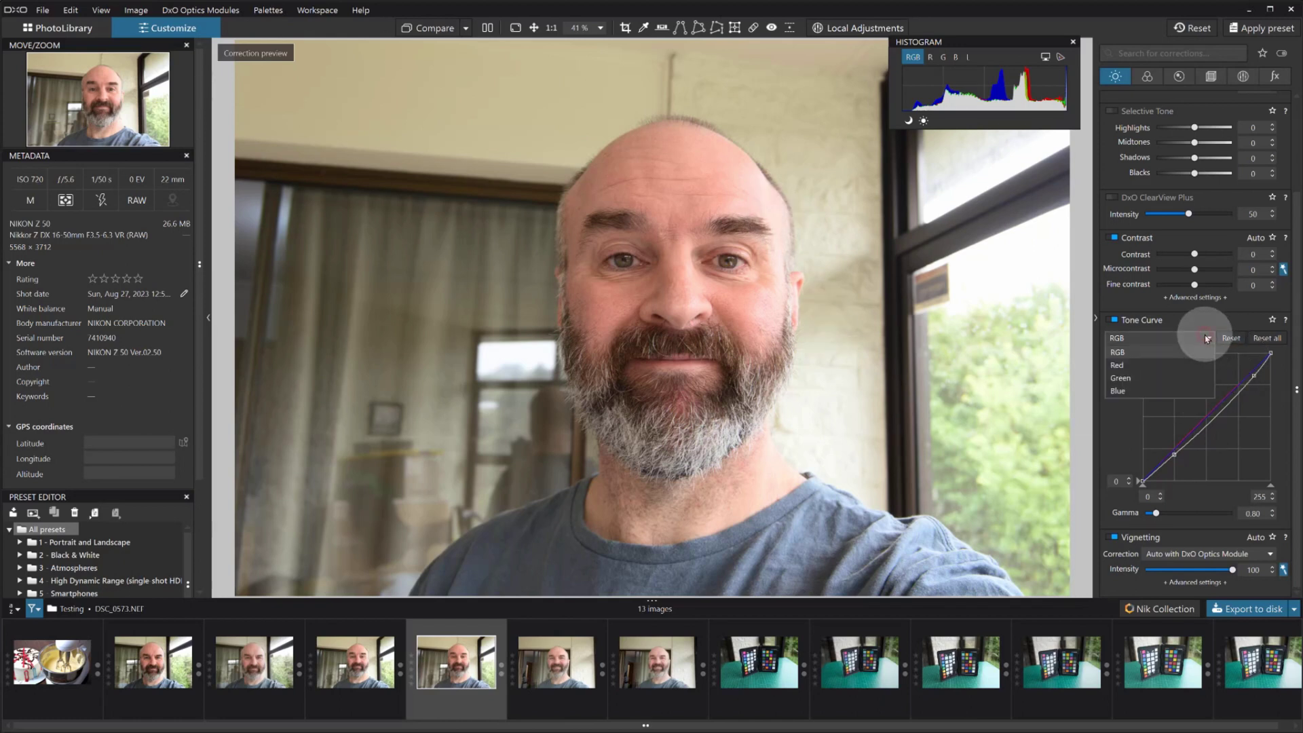
left_click(1146, 366)
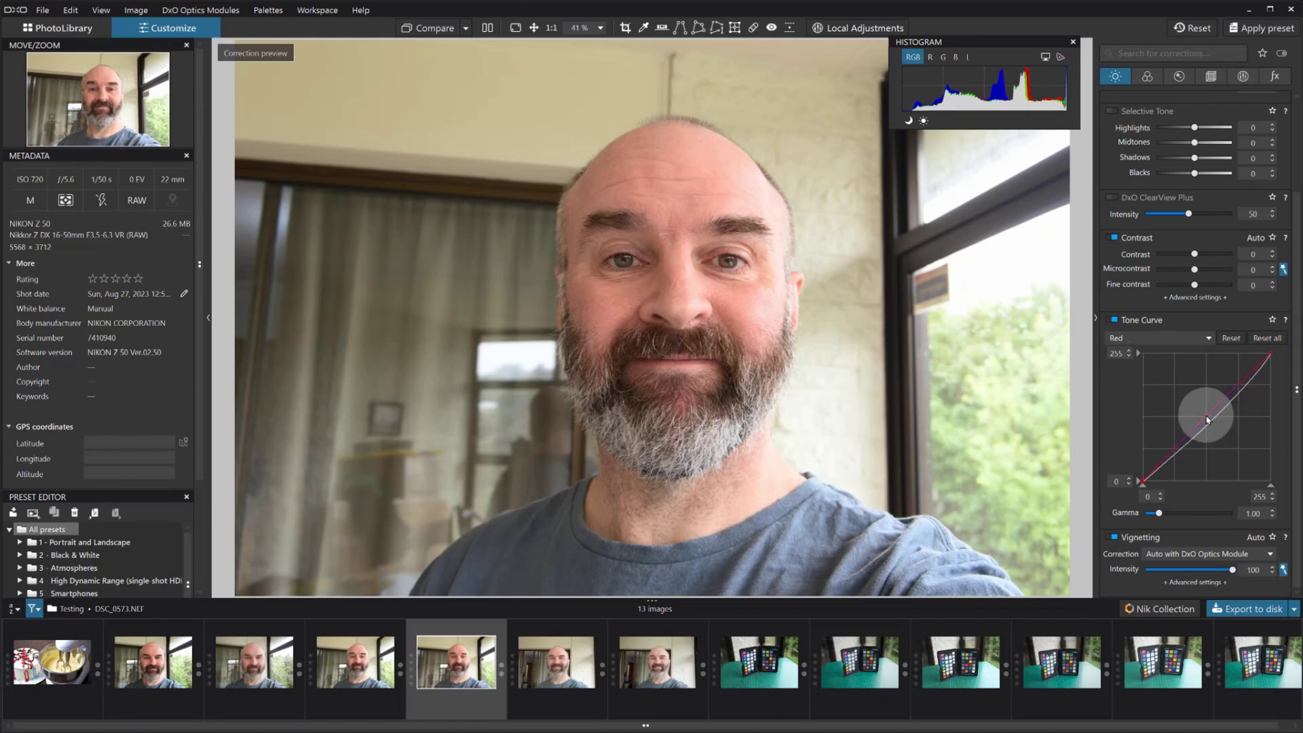
left_click_drag(1206, 420, 1207, 421)
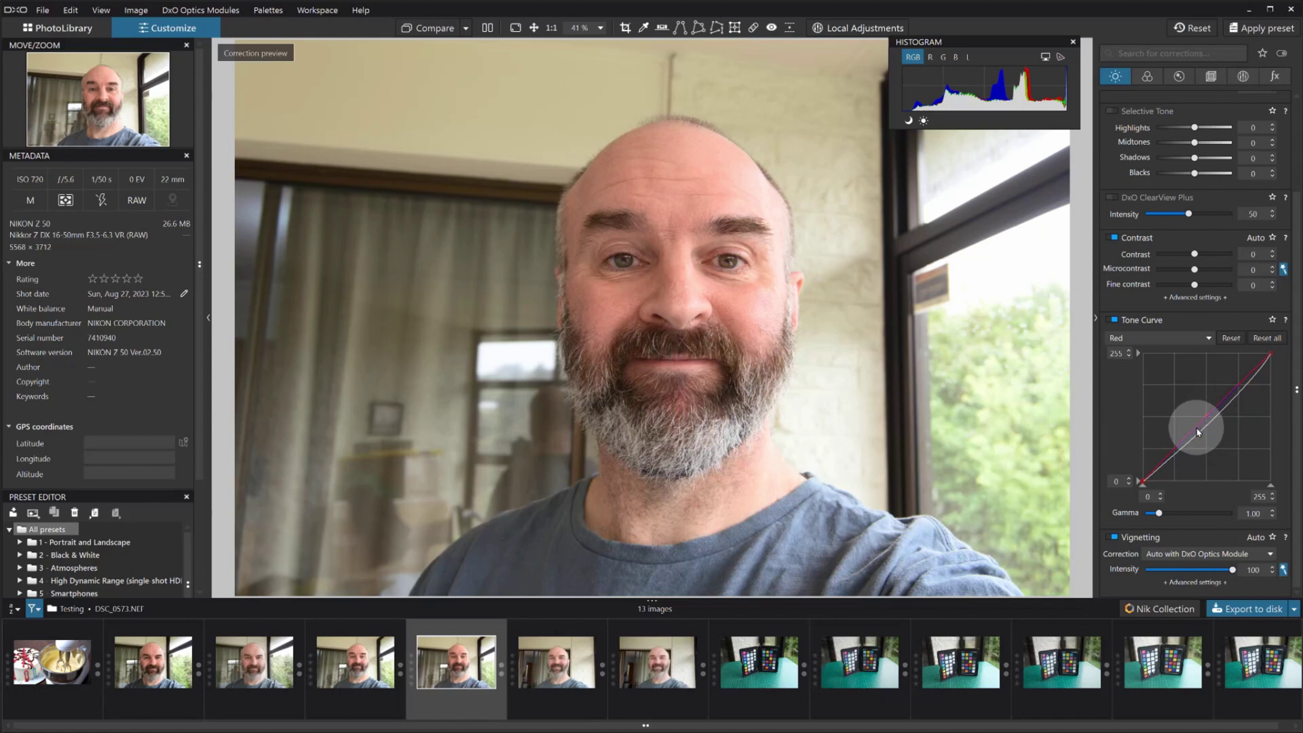
Review the color accentuation and rendering settings of DSC_0573.NEF, and compare the photo with DSC_0573.JPG.
left_click(1146, 75)
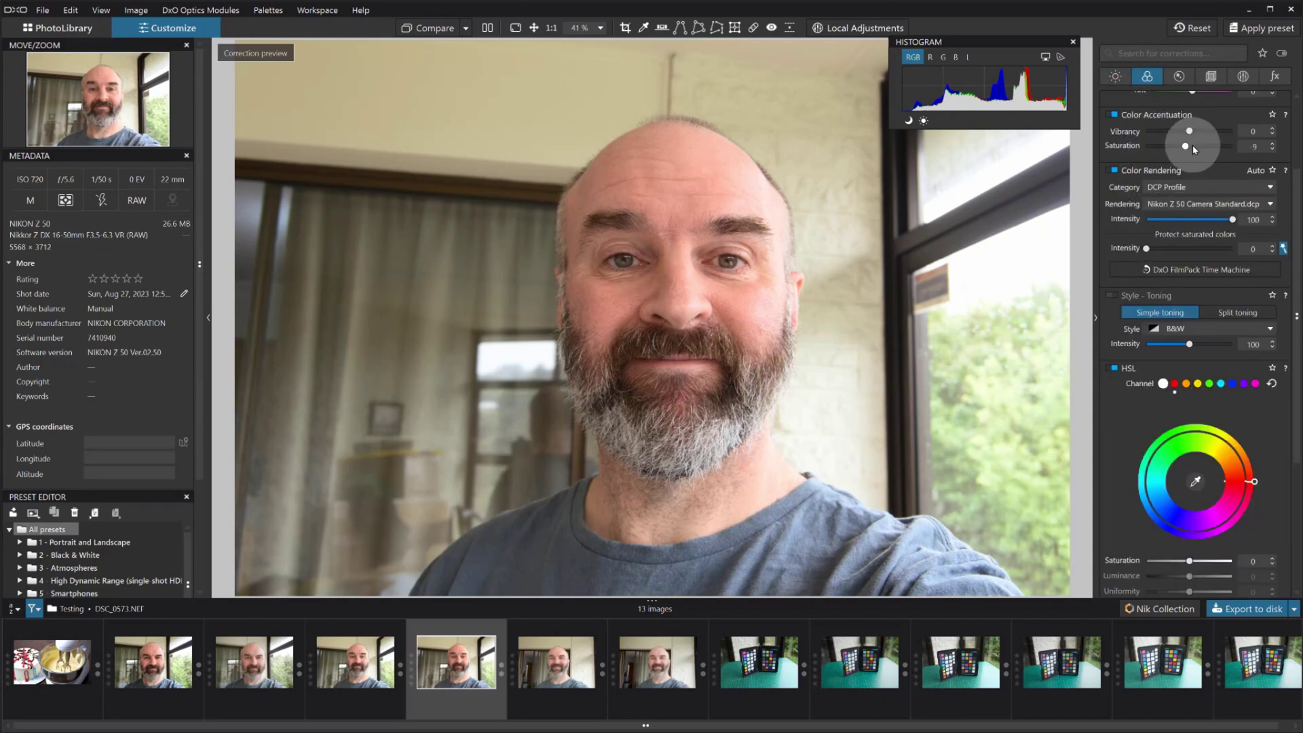
left_click(1115, 76)
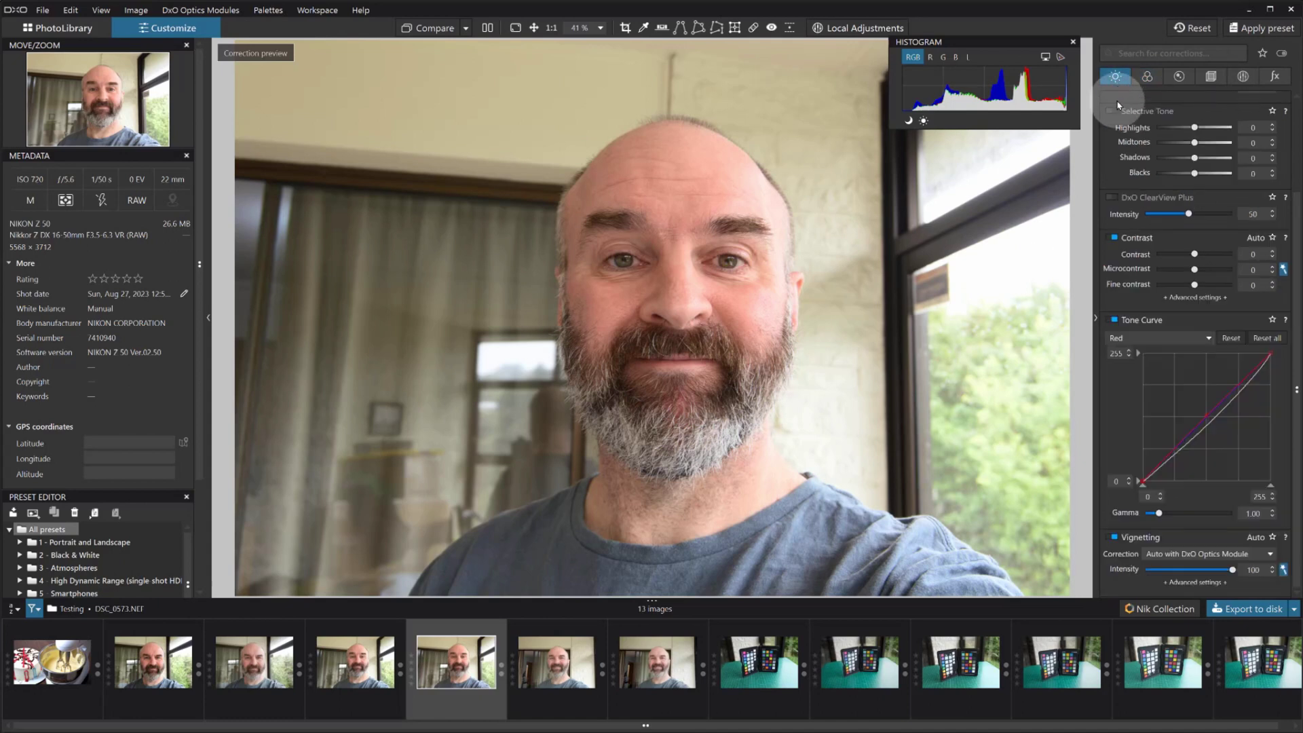
left_click(353, 668)
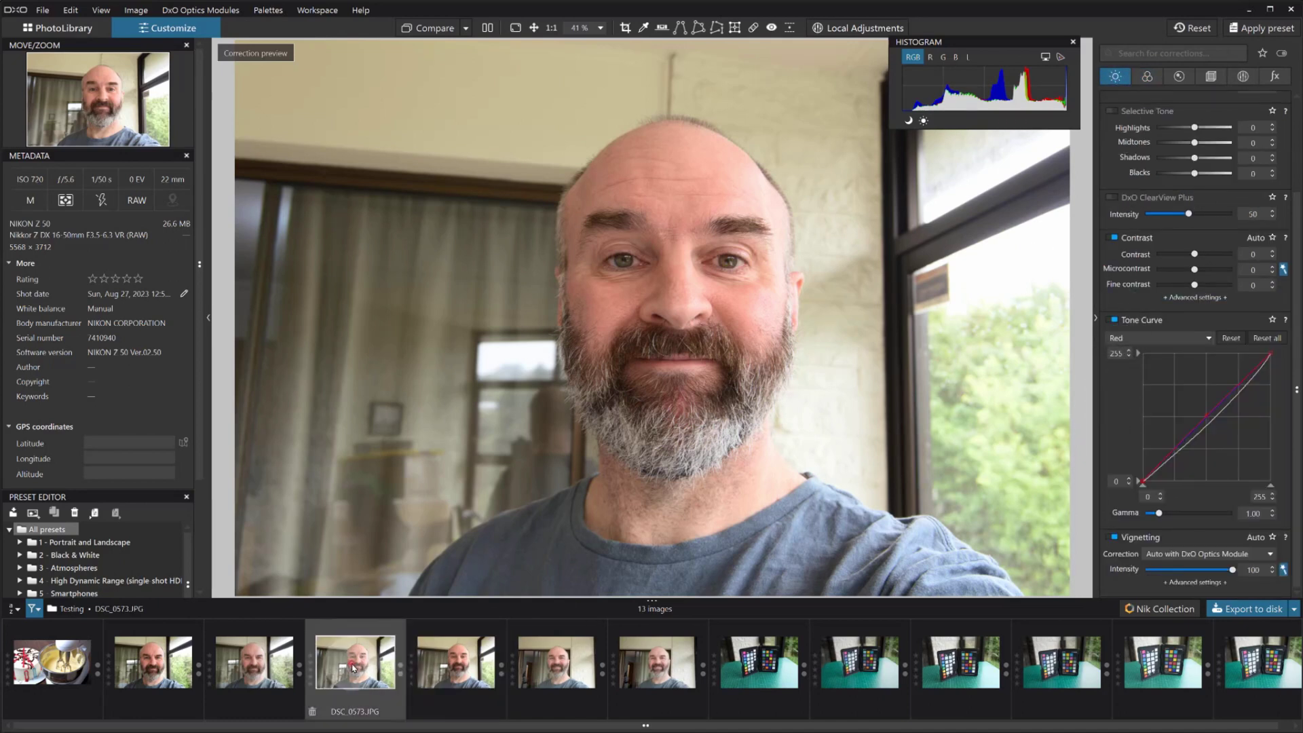
left_click(464, 667)
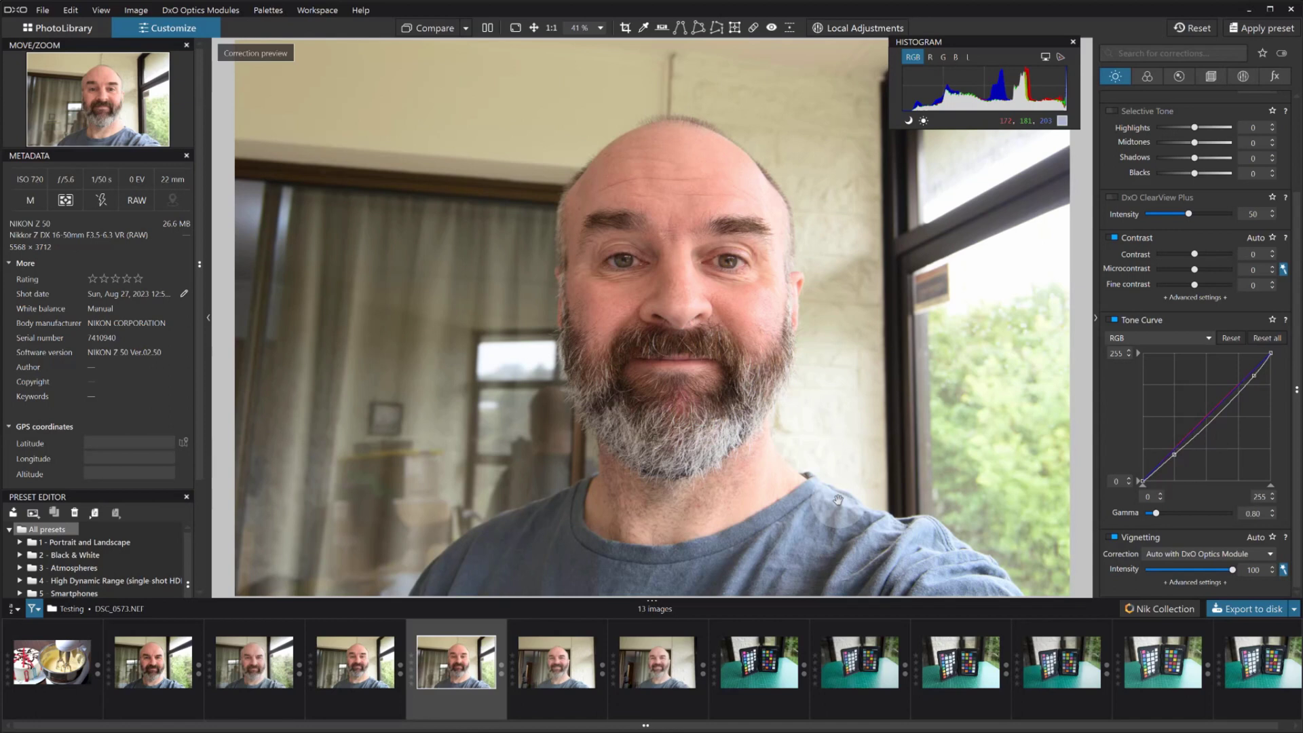
Save the current settings of DSC_0573.NEF as a new preset named MyStandard2.
mouse_move(449, 673)
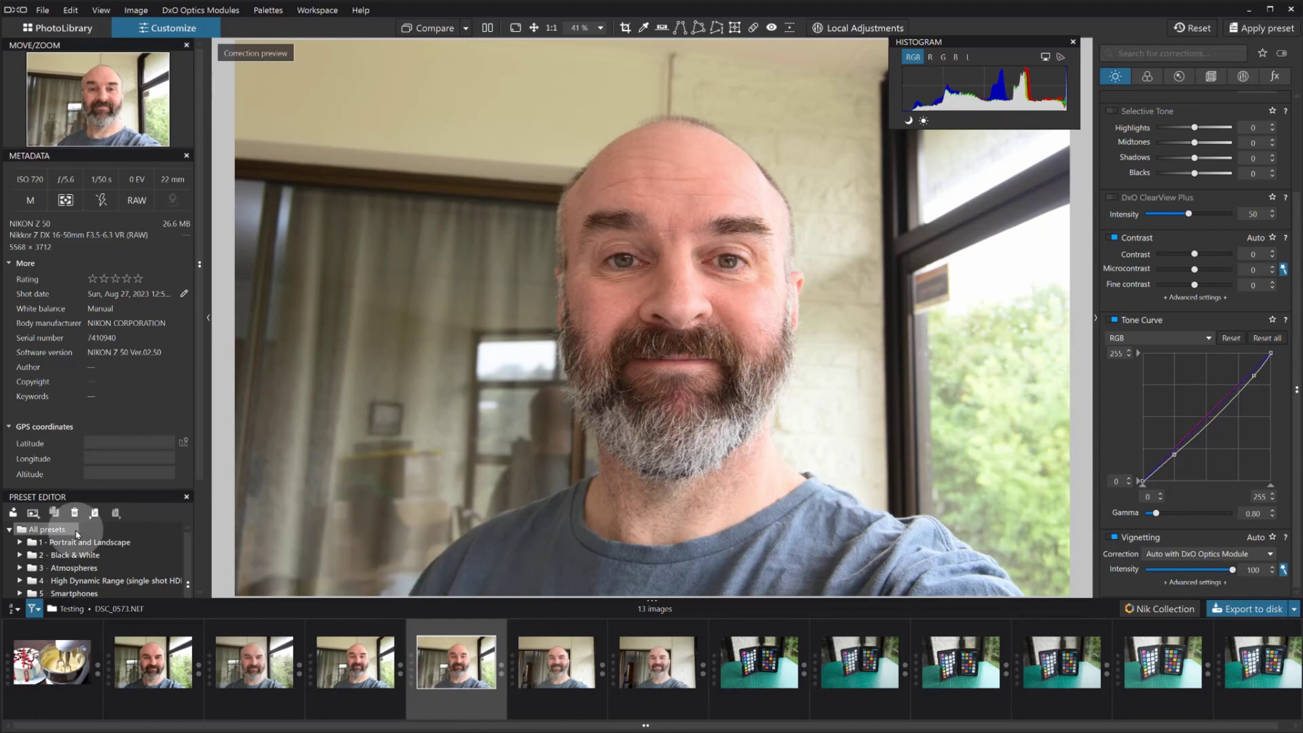
left_click(32, 513)
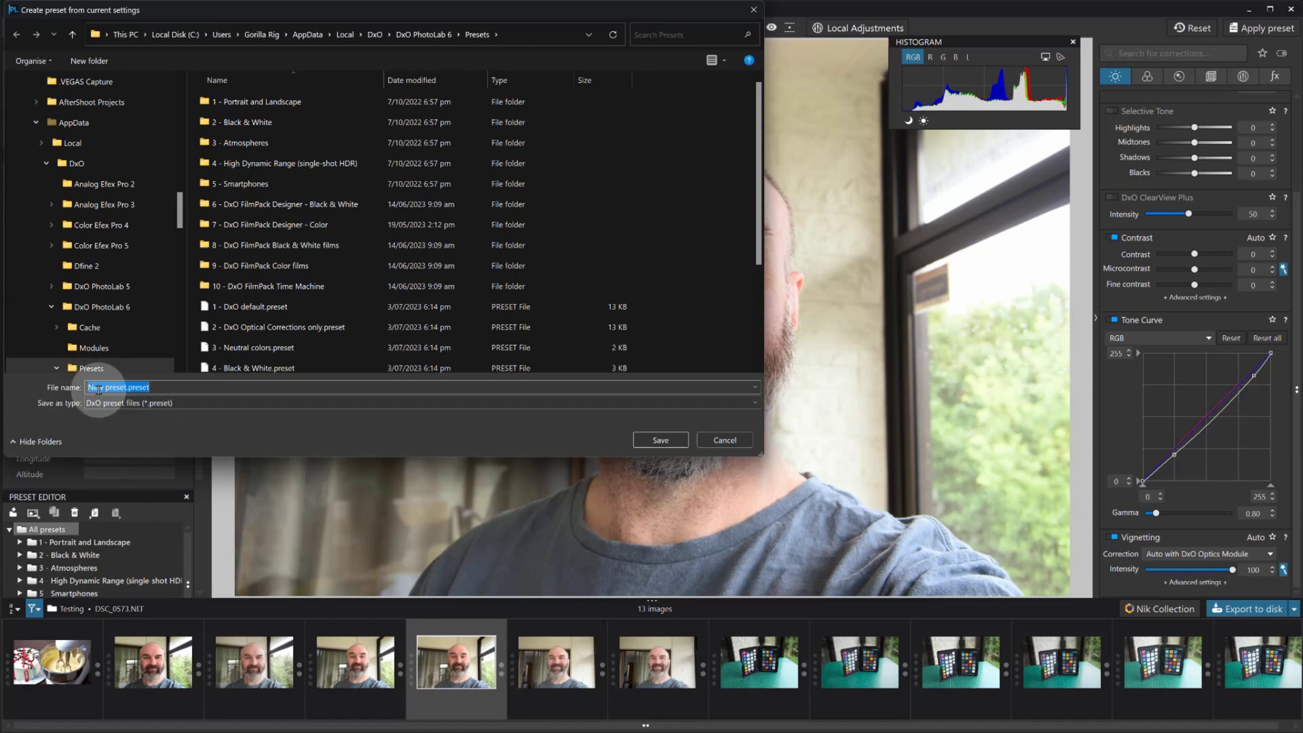
type("MyStandard")
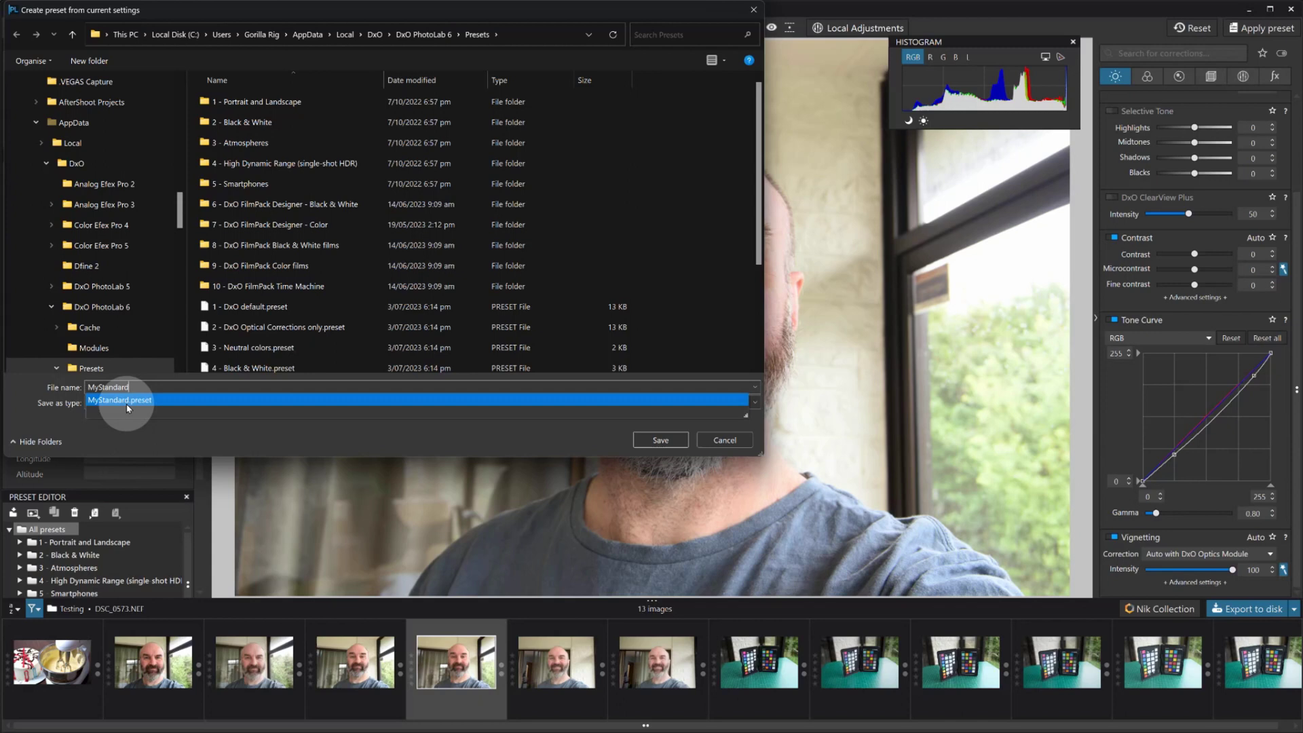
type("2")
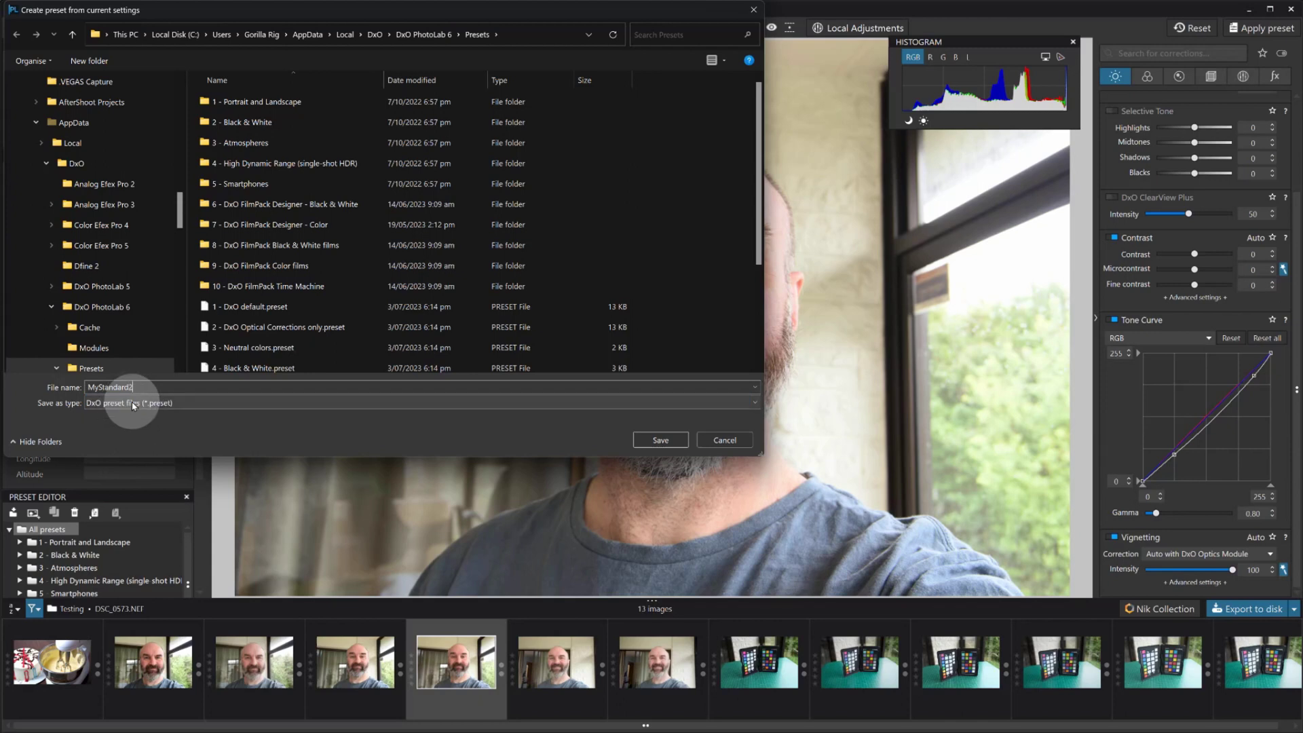
left_click(661, 441)
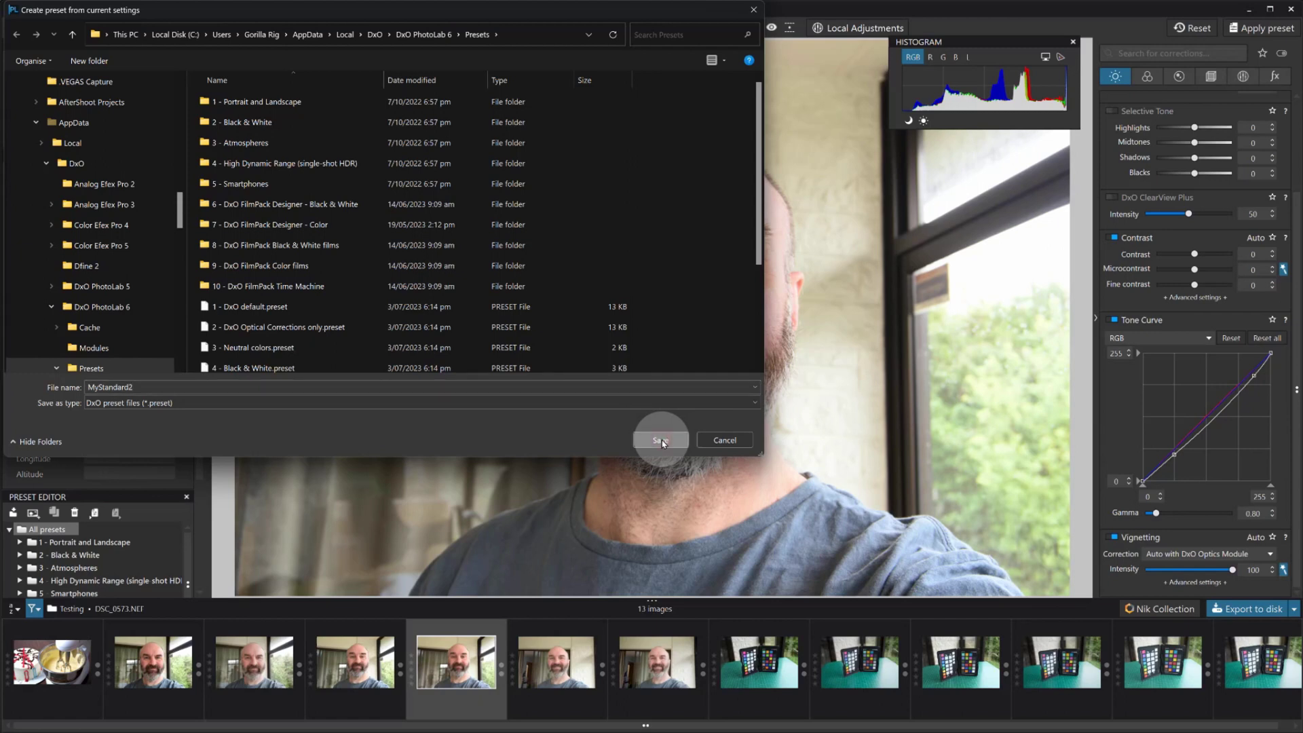
Apply the MyStandard2 preset to DSC_0575.NEF and compare it with DSC_0573.NEF.
left_click(421, 693)
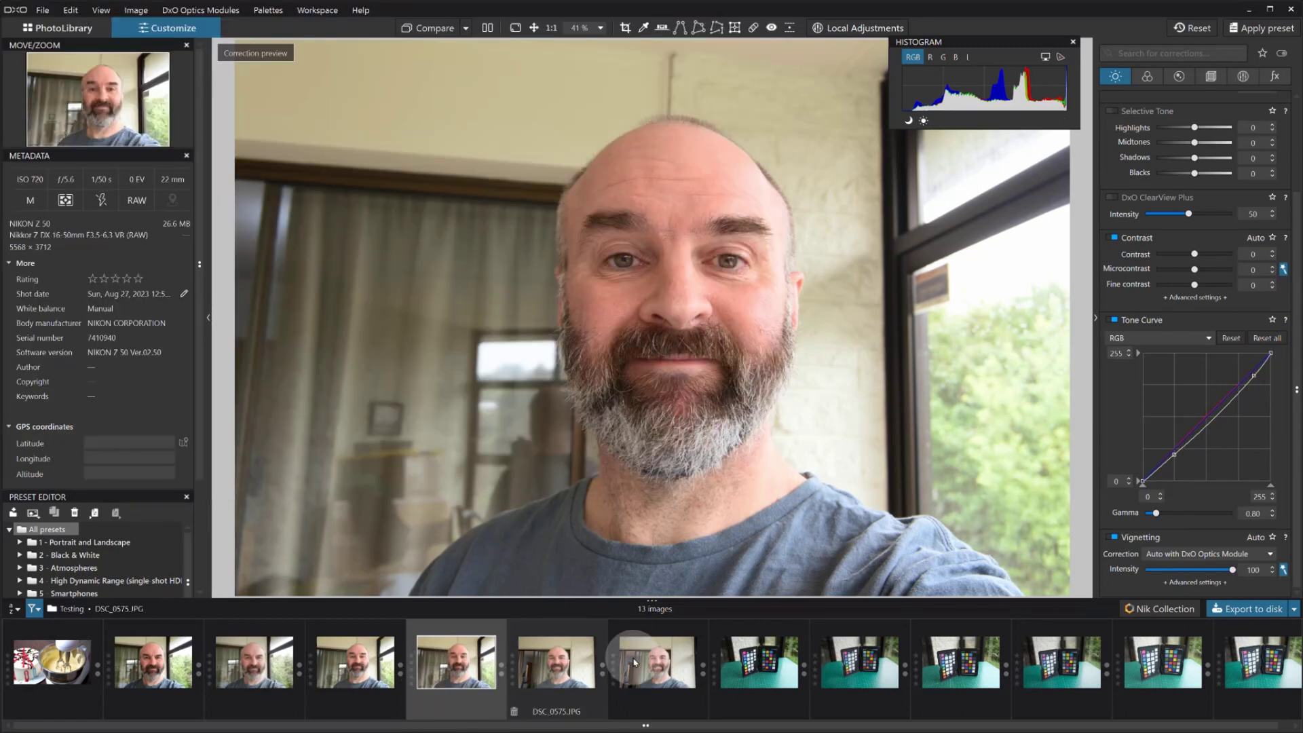
left_click(657, 661)
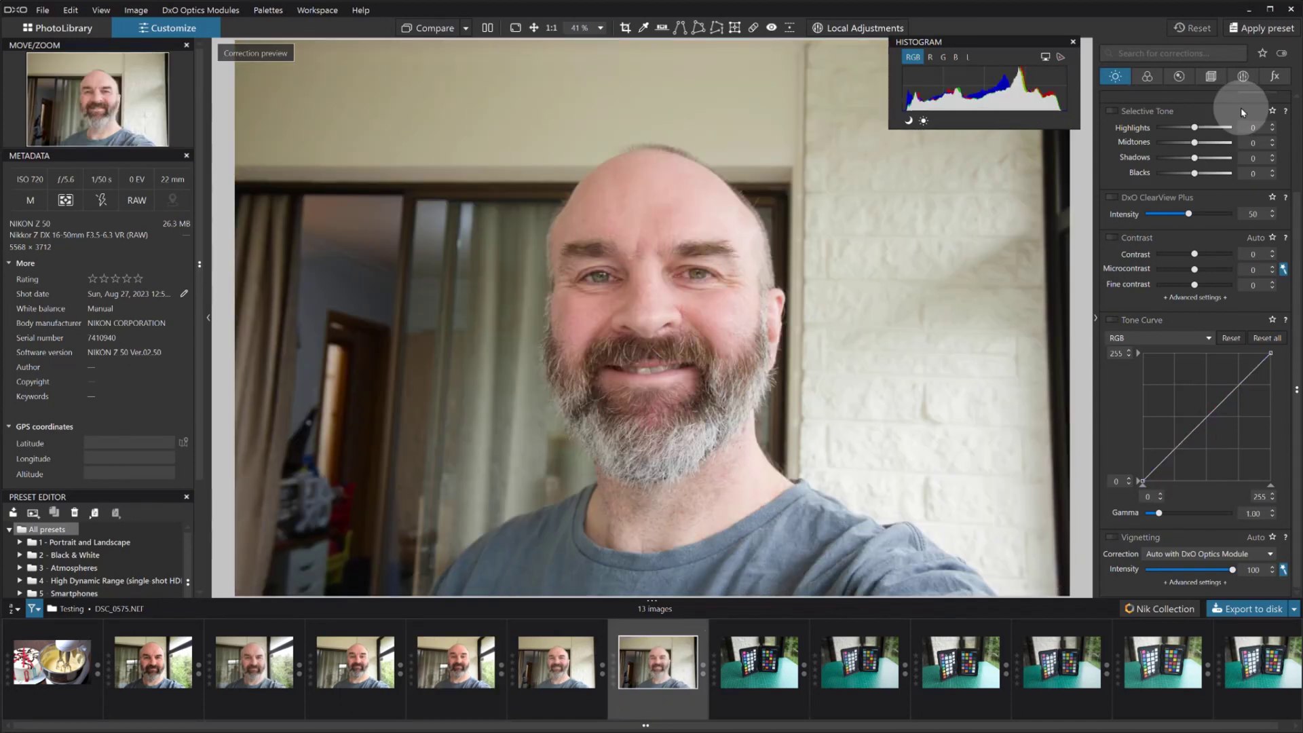
left_click(1263, 30)
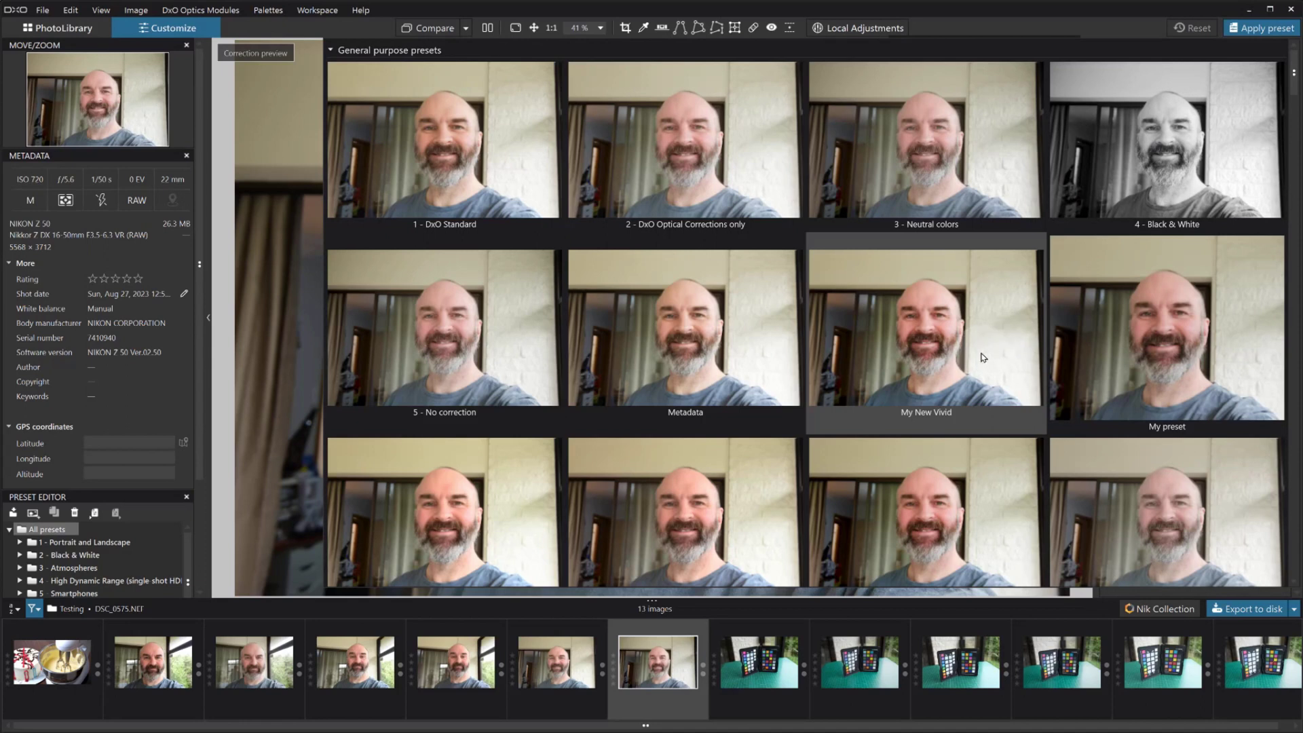
scroll(983, 358, "down", 1)
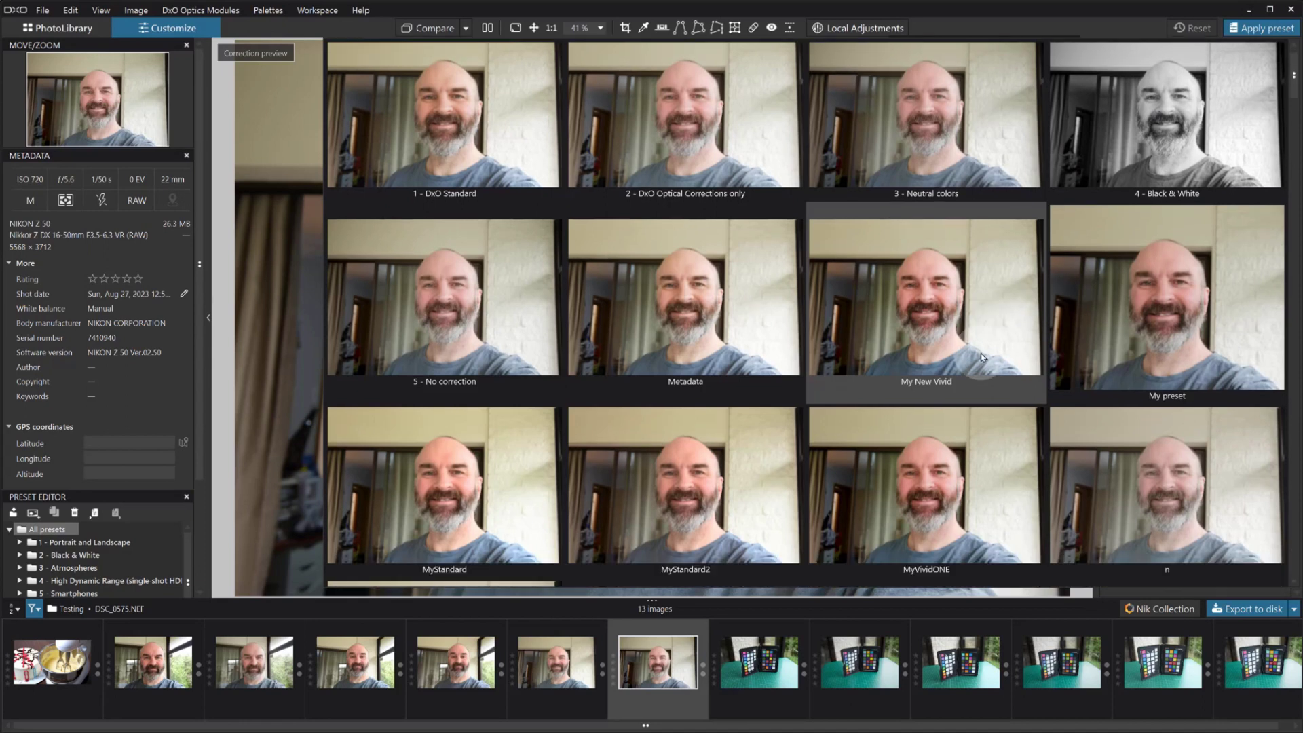
left_click(691, 507)
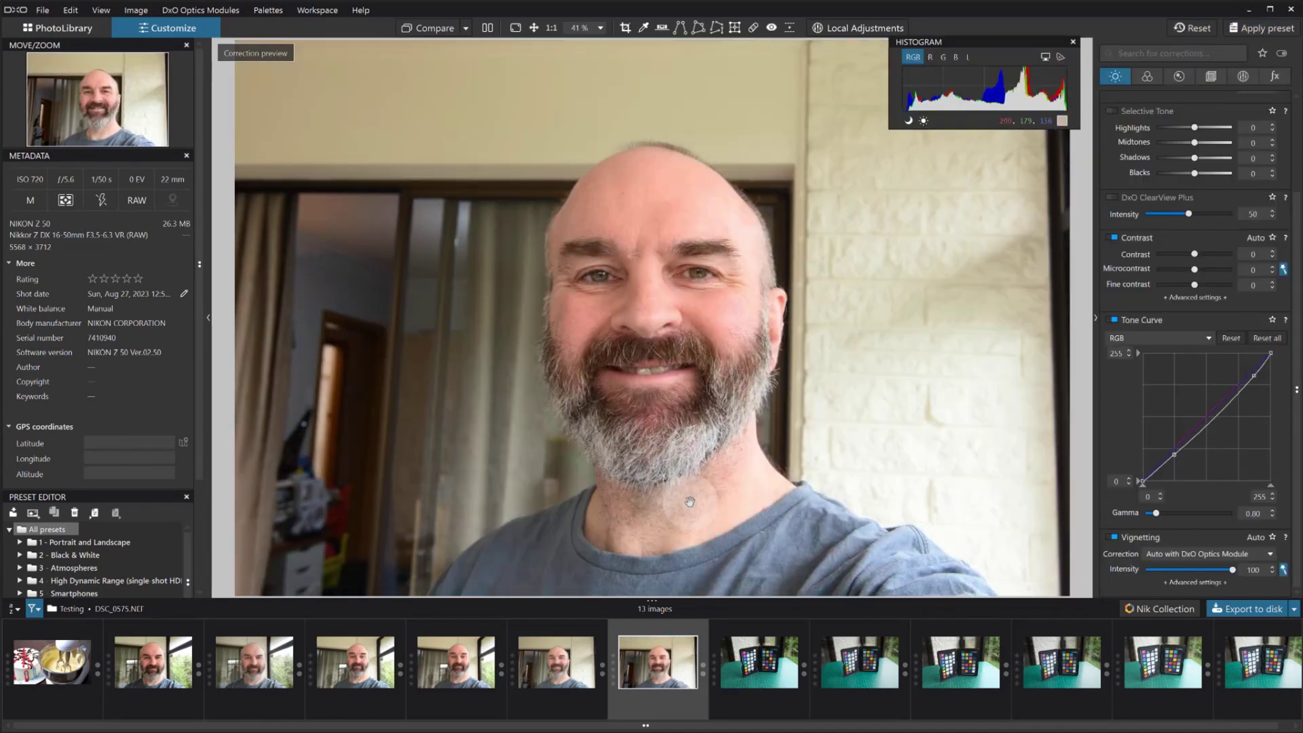
left_click(456, 664)
left_click(654, 664)
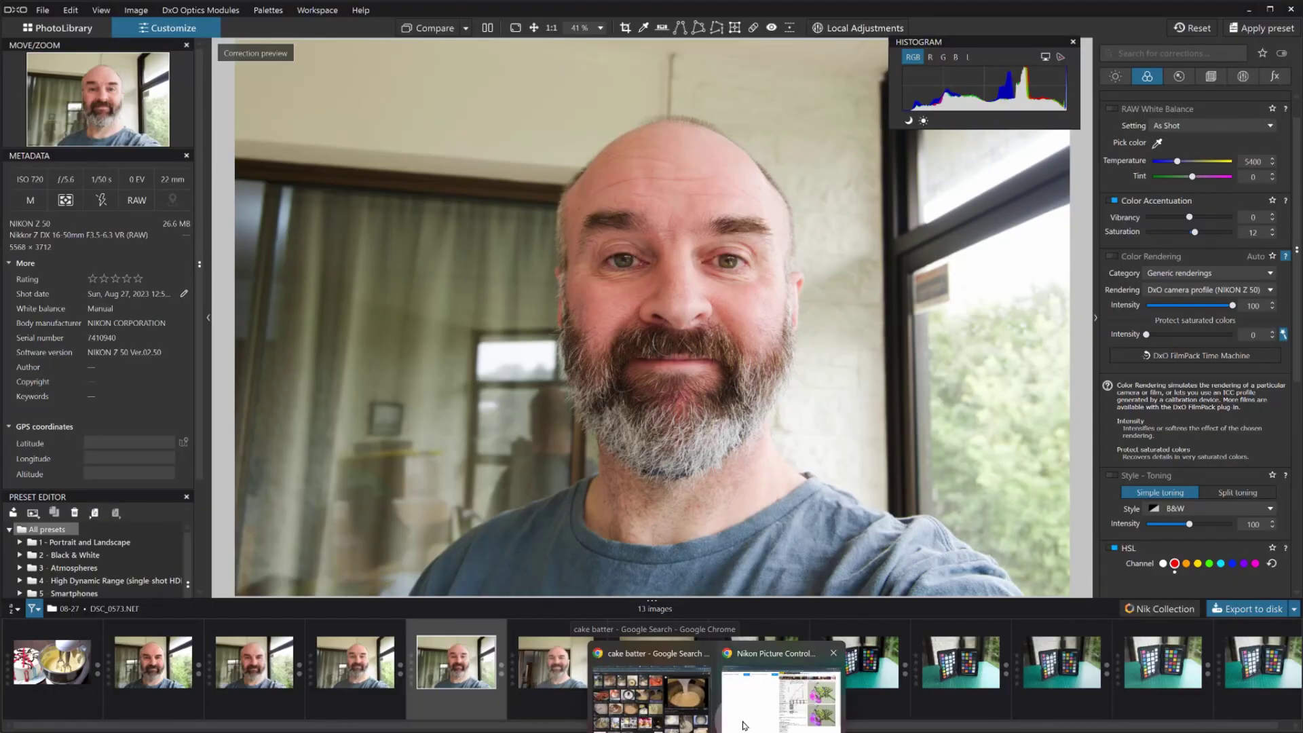
Switch to Chrome and show the DxO support article on the differences between the Essential and Elite editions.
left_click(744, 722)
left_click(231, 14)
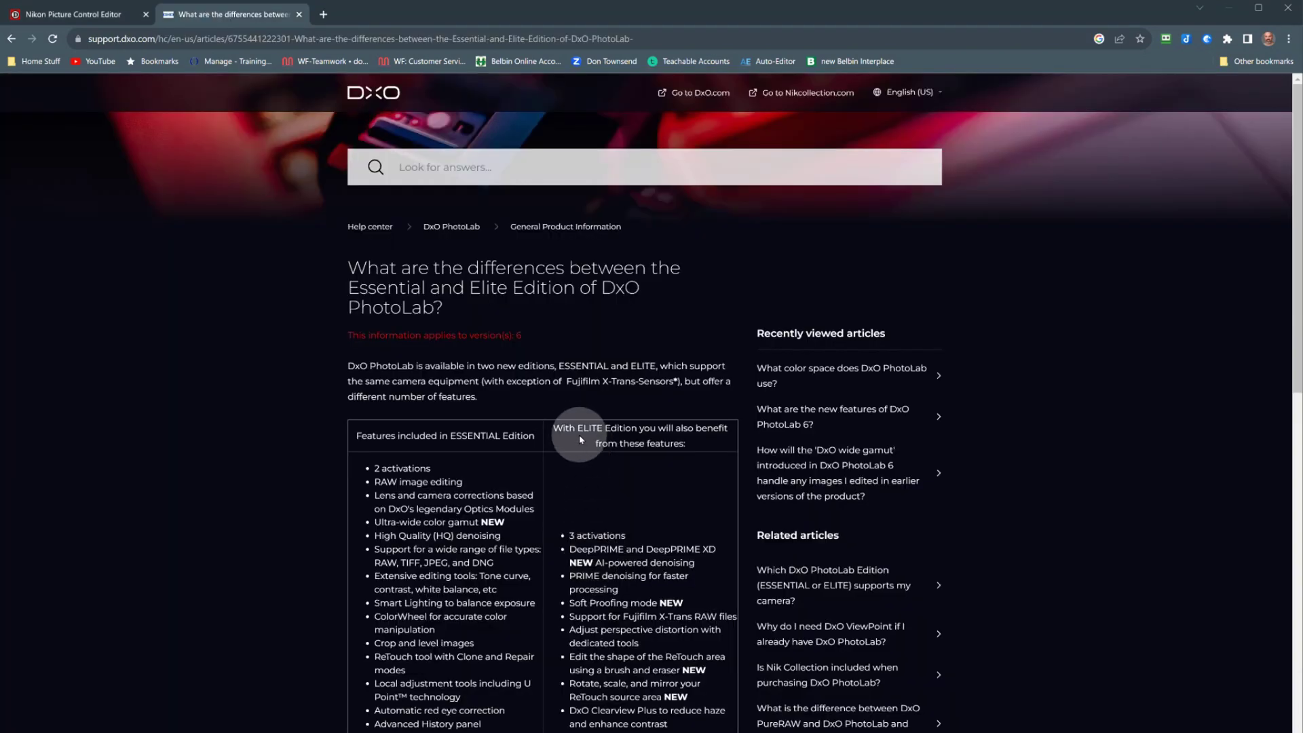
Find the feature about importing and applying DCP and ICC profiles in the Elite Edition list, highlight it, and return to PhotoLab.
scroll(573, 445, "down", 5)
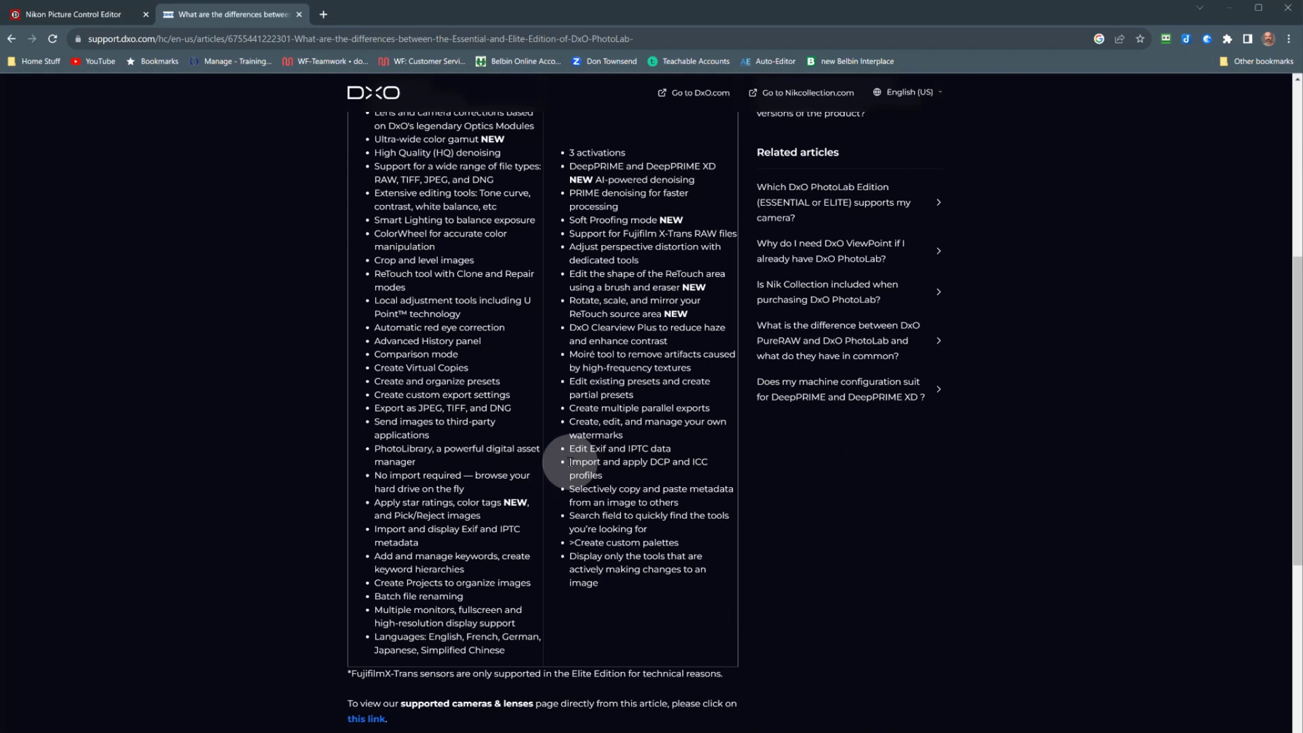
triple_click(601, 462)
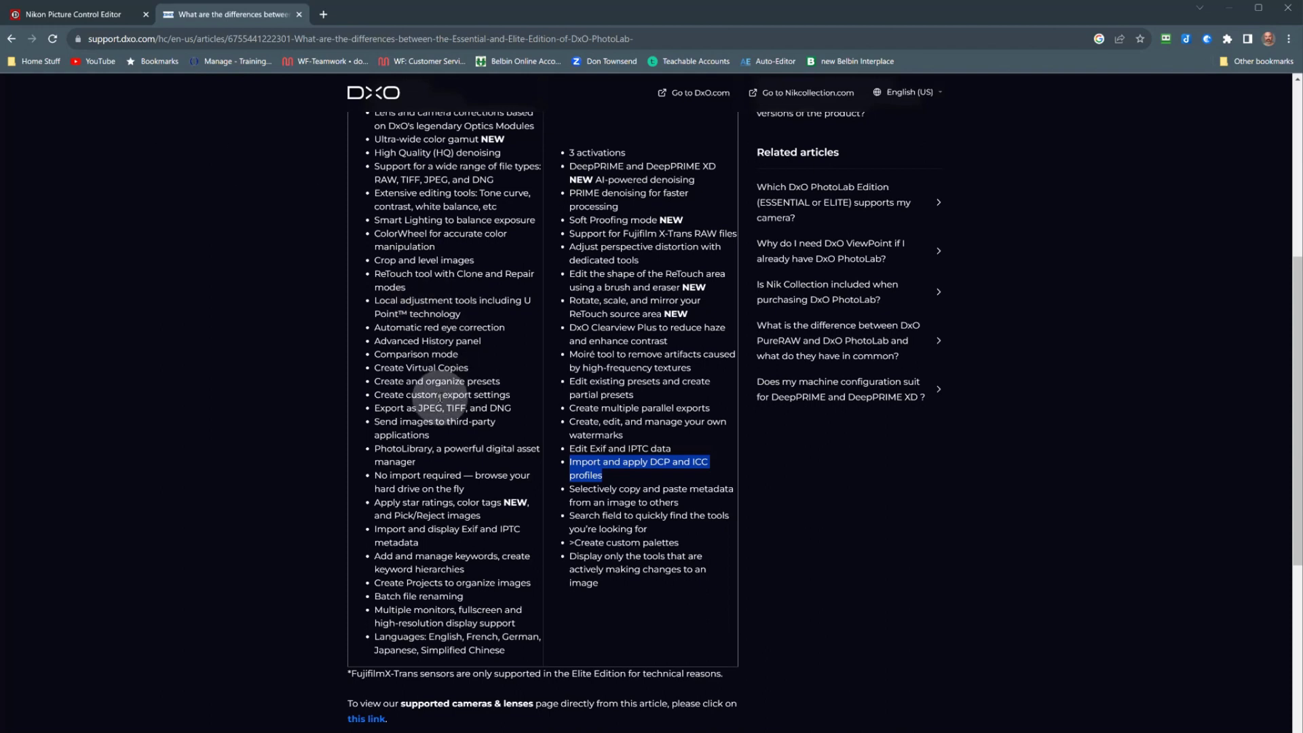
left_click(1228, 8)
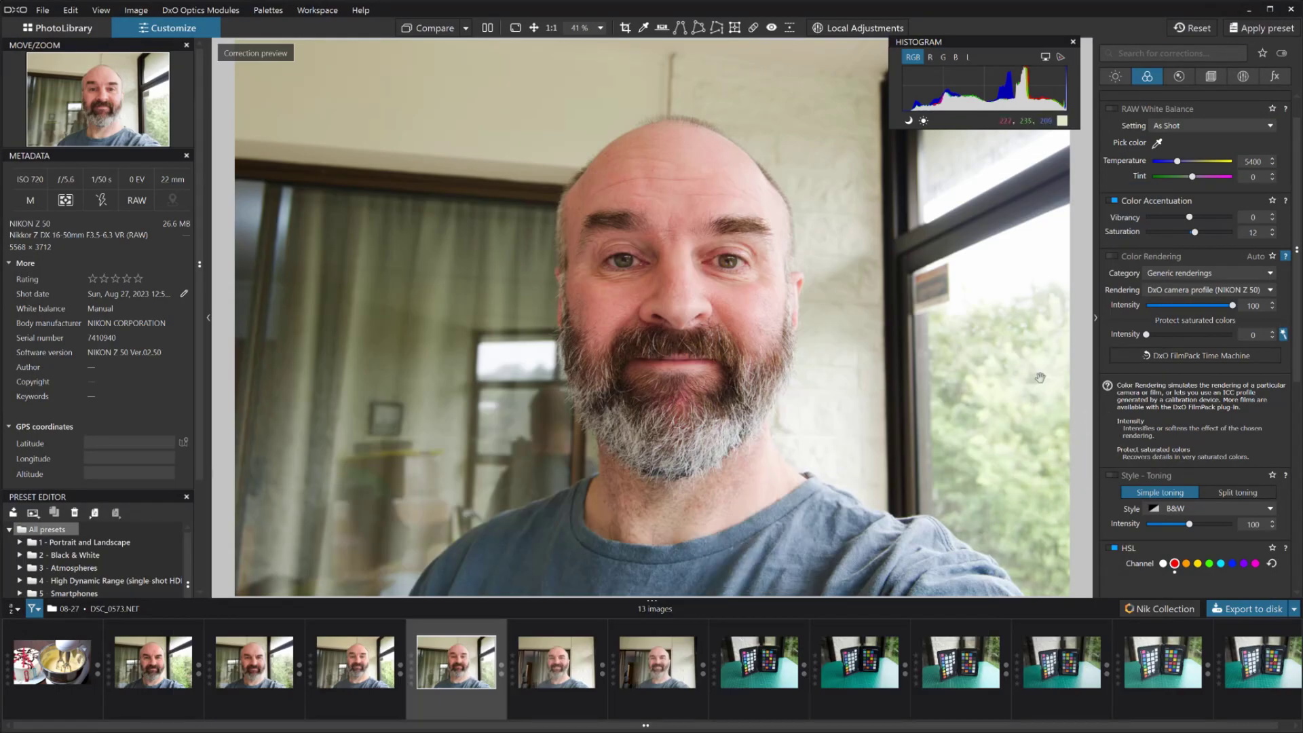
Reset all corrections on DSC_0572.NEF.
scroll(1146, 135, "up", 1)
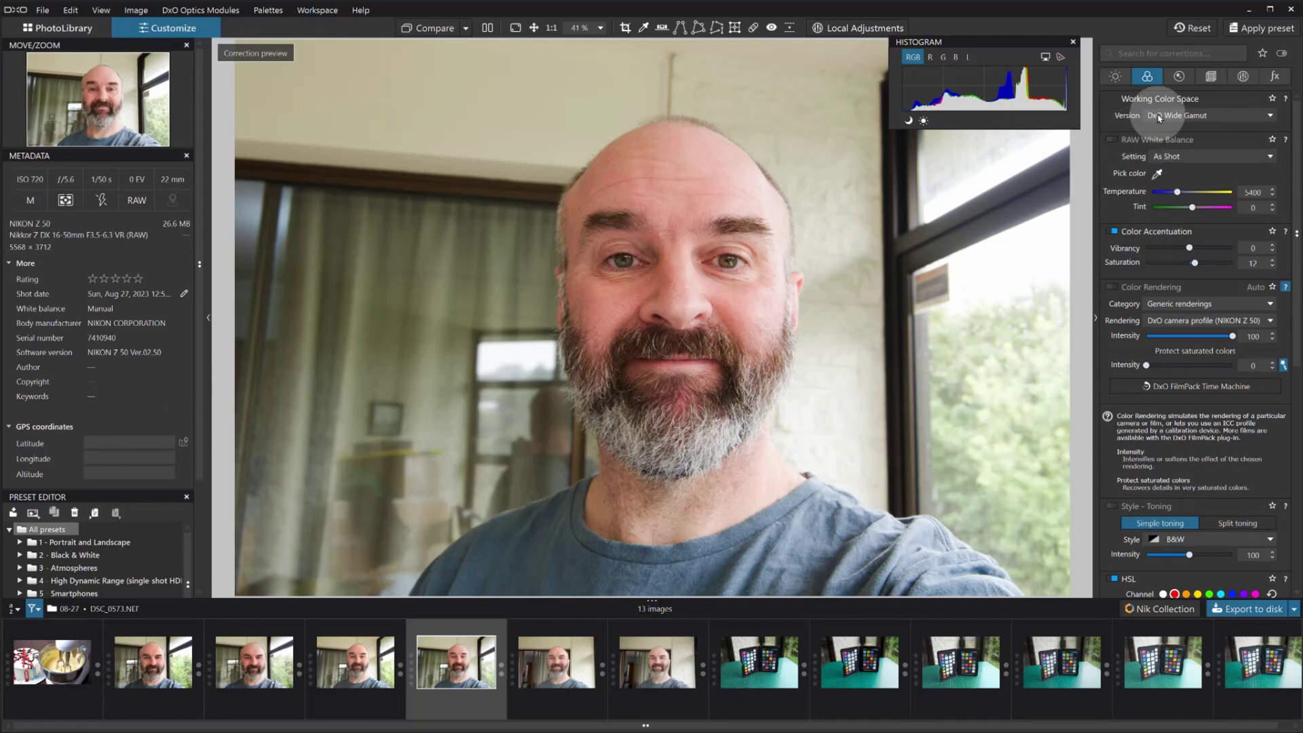
left_click(259, 671)
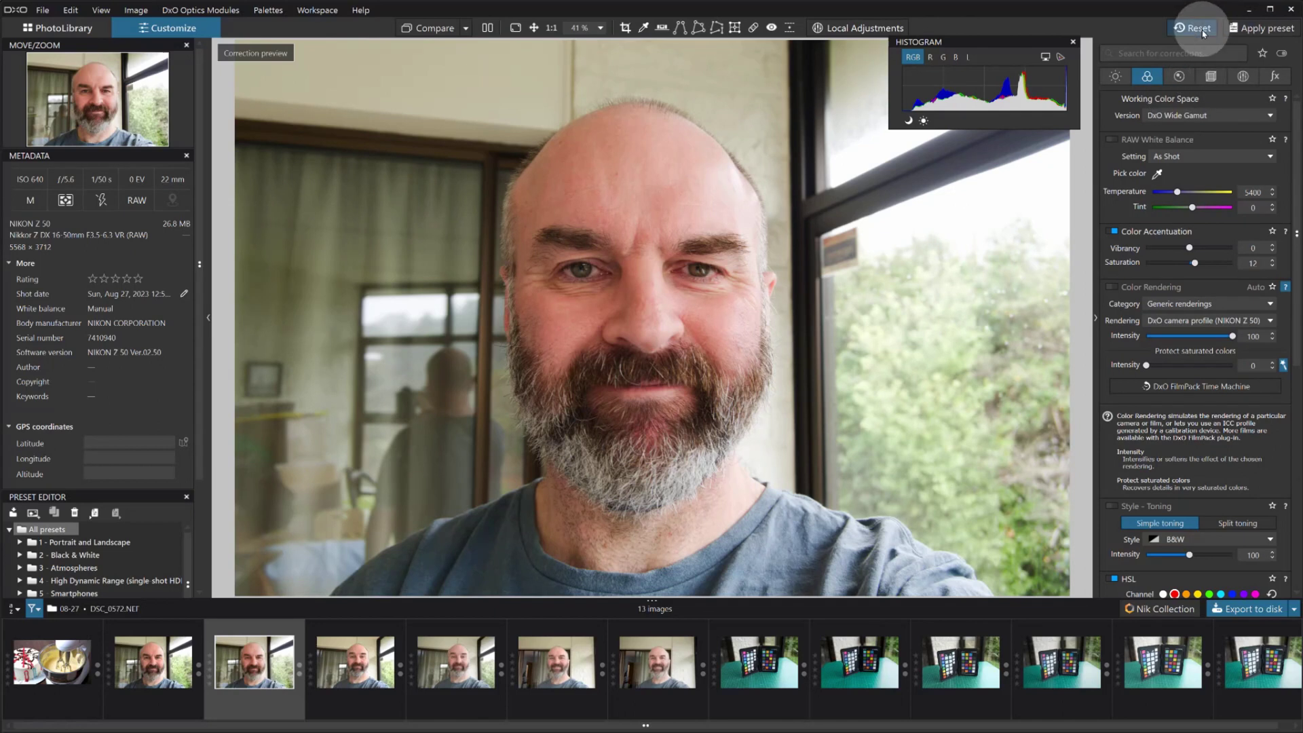
left_click(1195, 29)
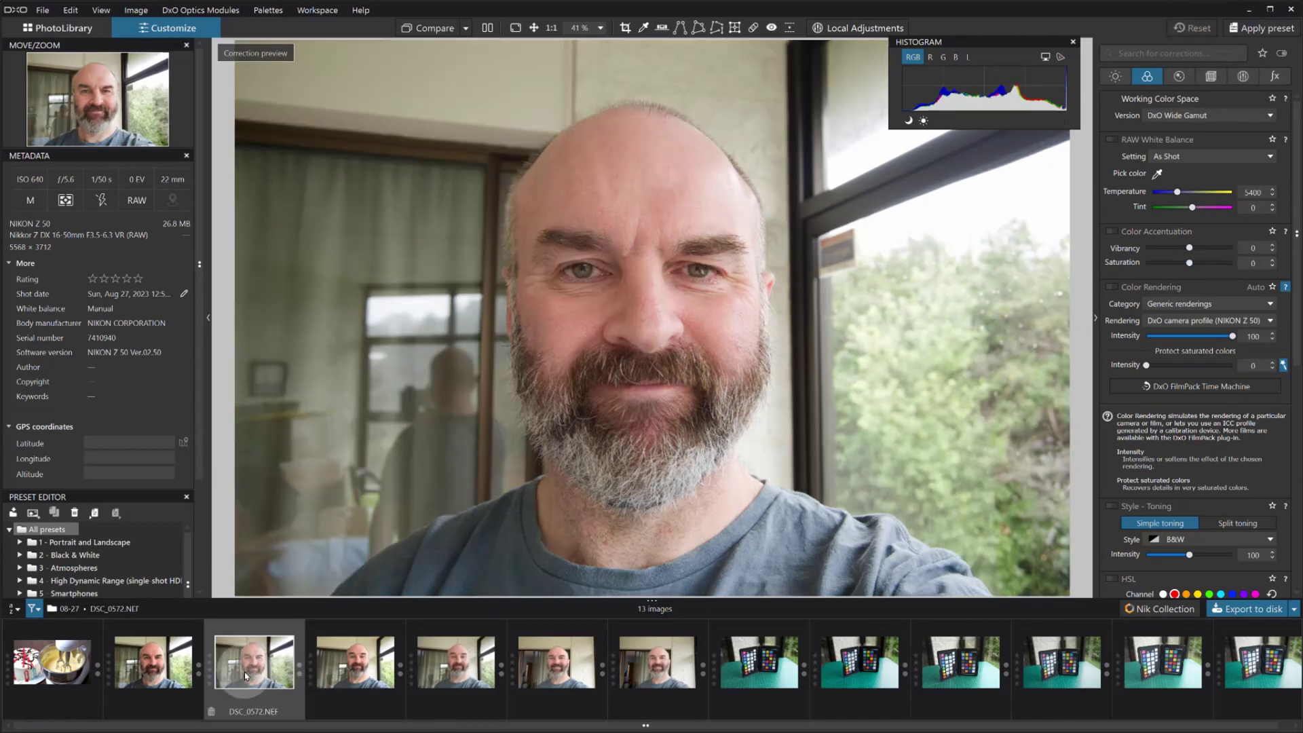
Switch to File Explorer and open C:\Program Files\Adobe\Adobe Lightroom Classic\Resources\CameraProfiles.
mouse_move(687, 730)
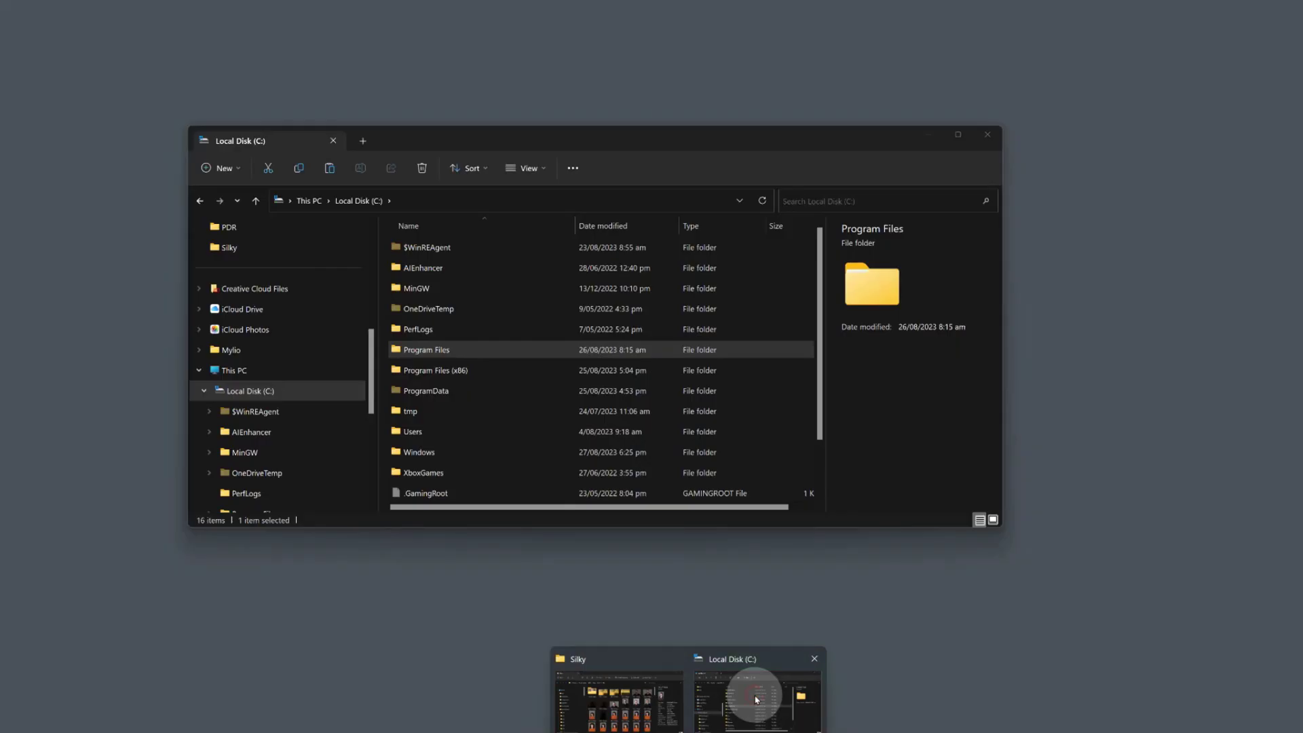
left_click(750, 698)
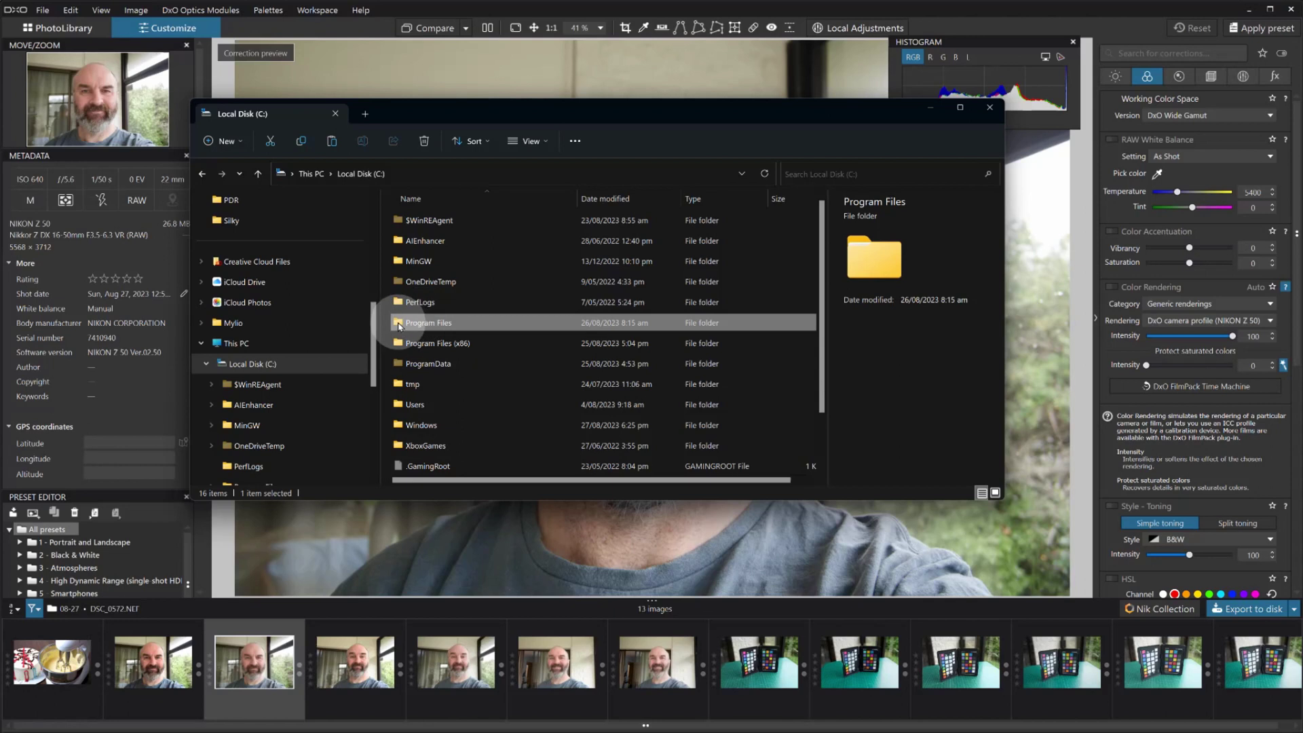
double_click(399, 323)
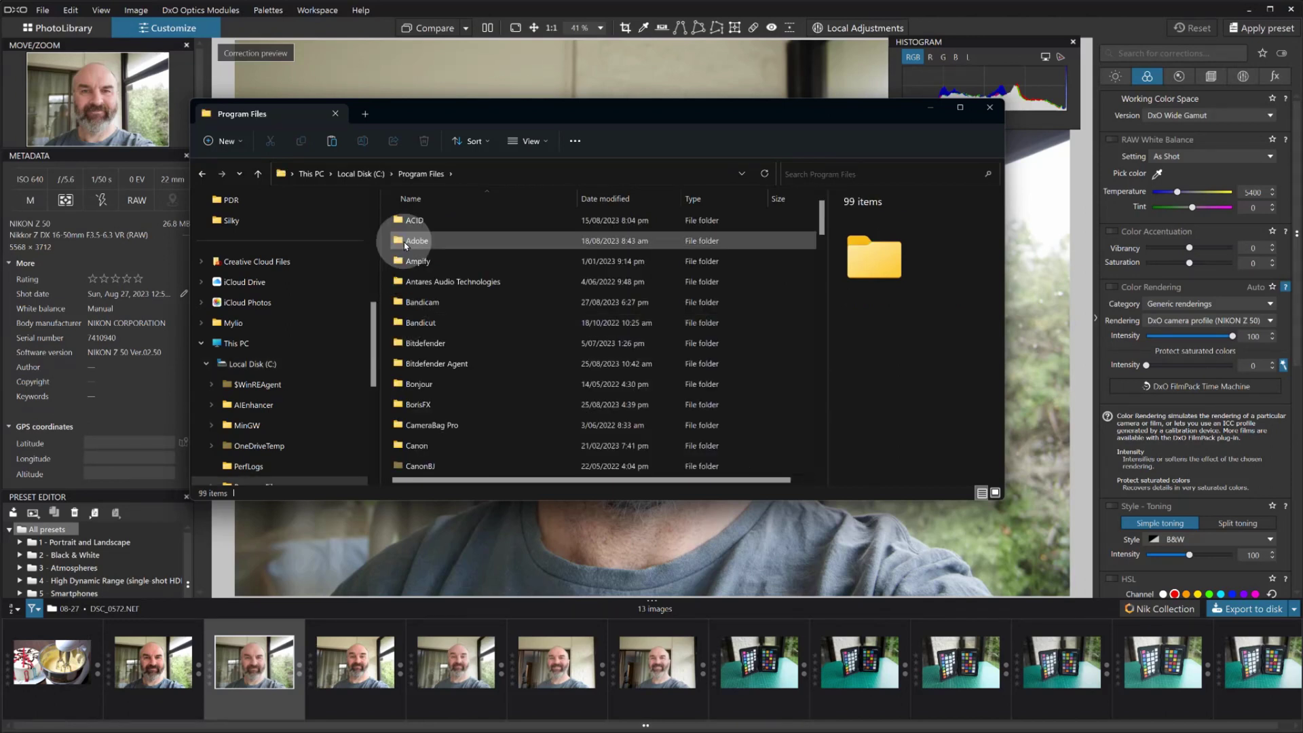
double_click(401, 241)
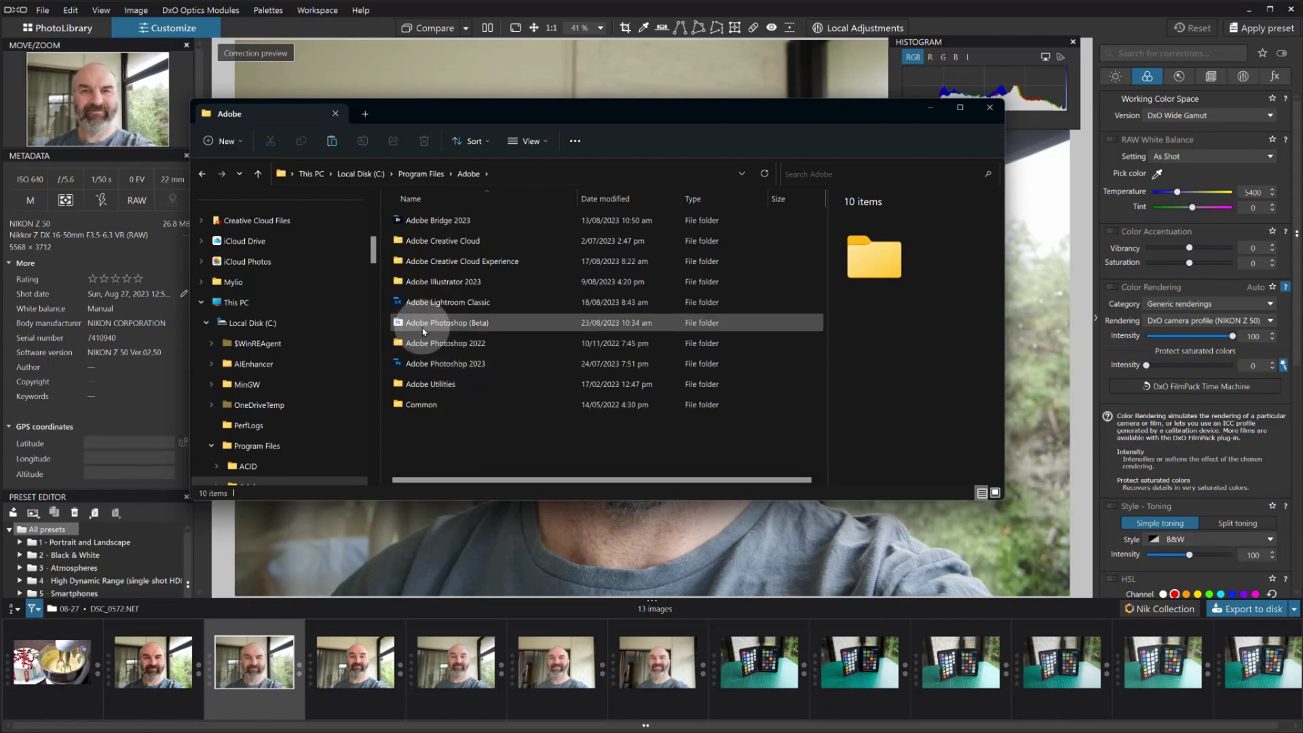
left_click(399, 303)
double_click(400, 303)
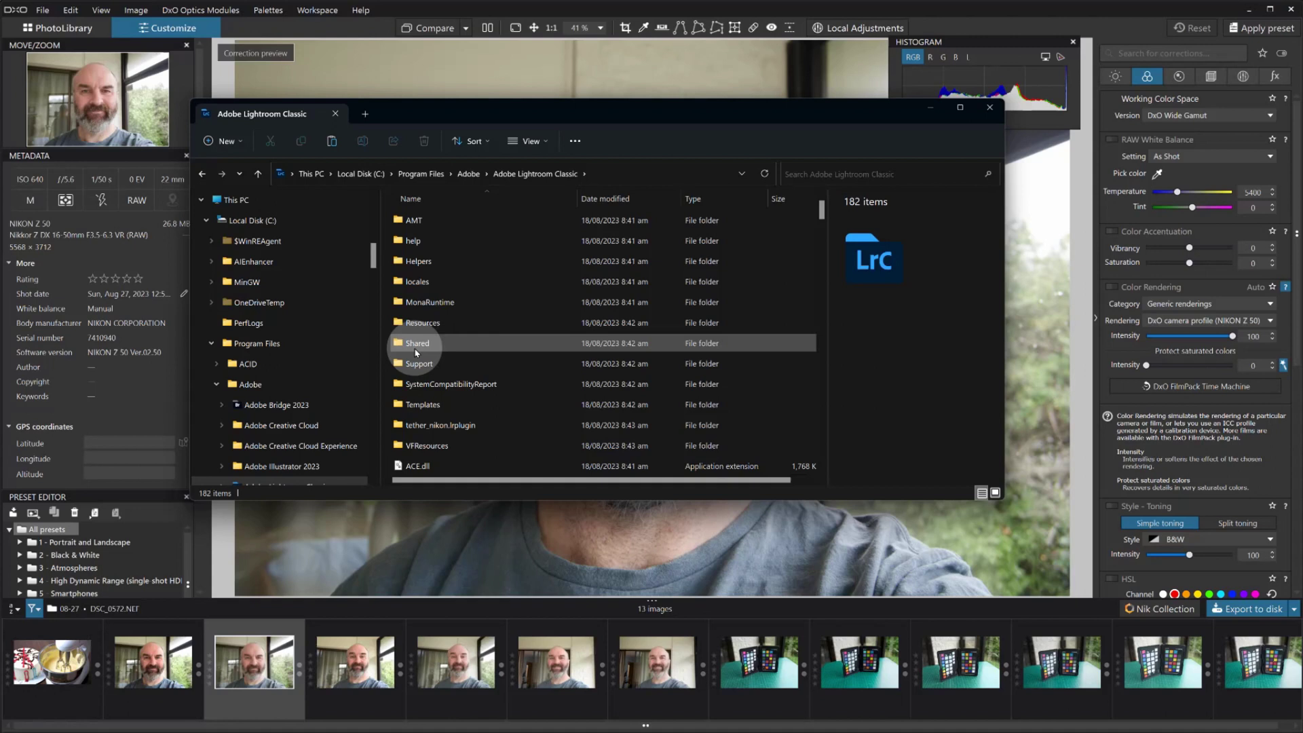
double_click(419, 323)
double_click(403, 220)
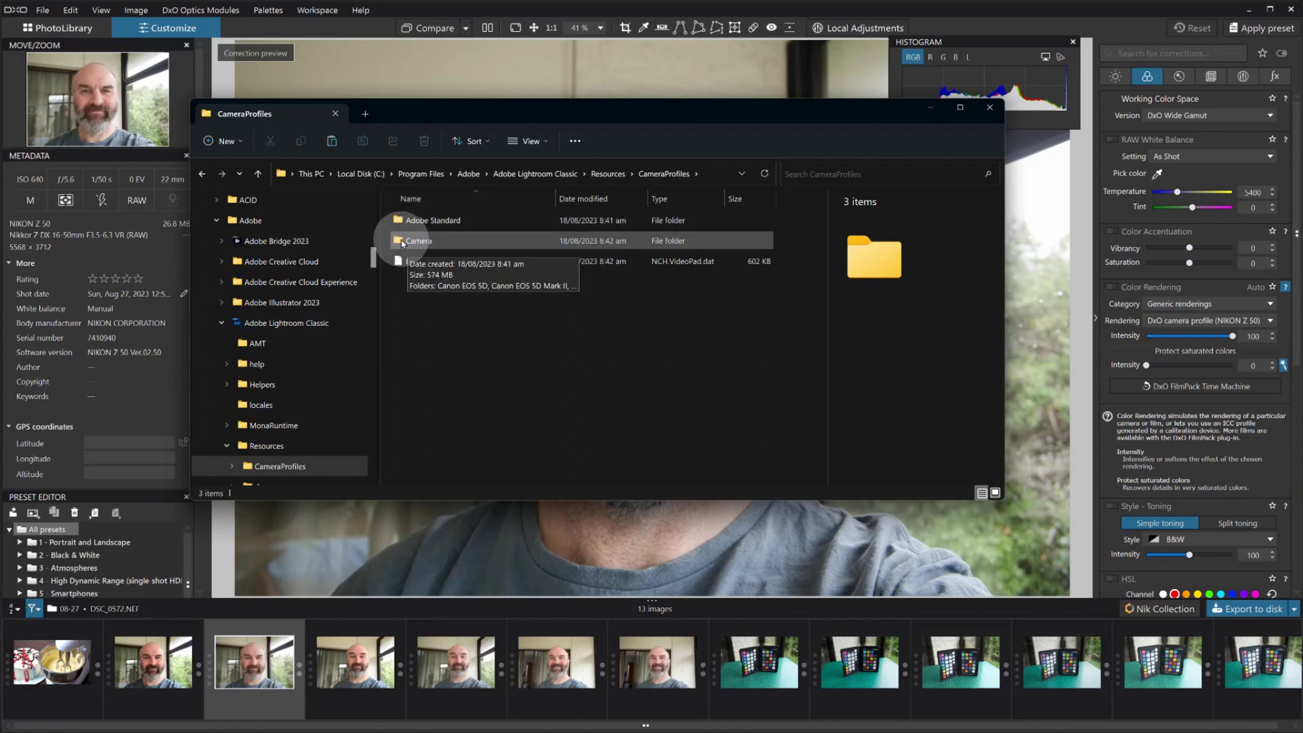
Browse the camera model folders inside the Camera folder, go back up to the Resources folder, and return to PhotoLab.
double_click(403, 241)
scroll(421, 319, "down", 5)
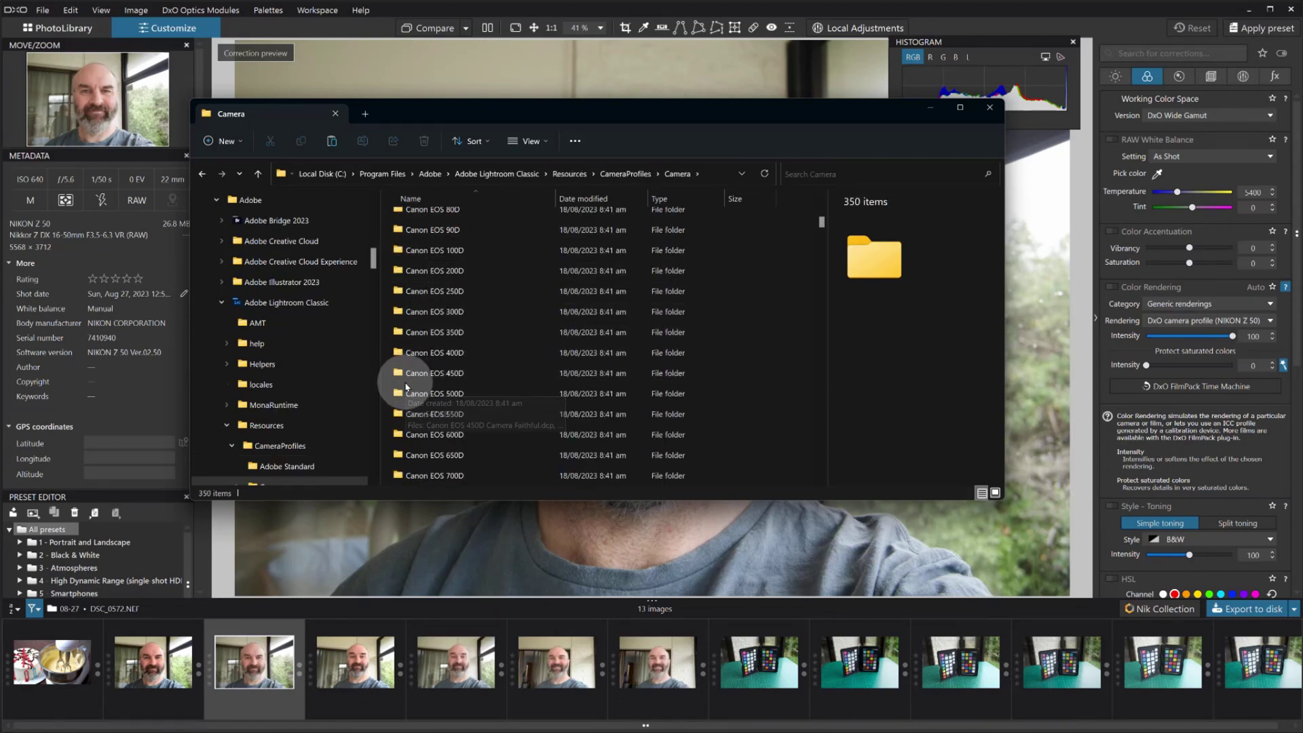
scroll(475, 360, "up", 1)
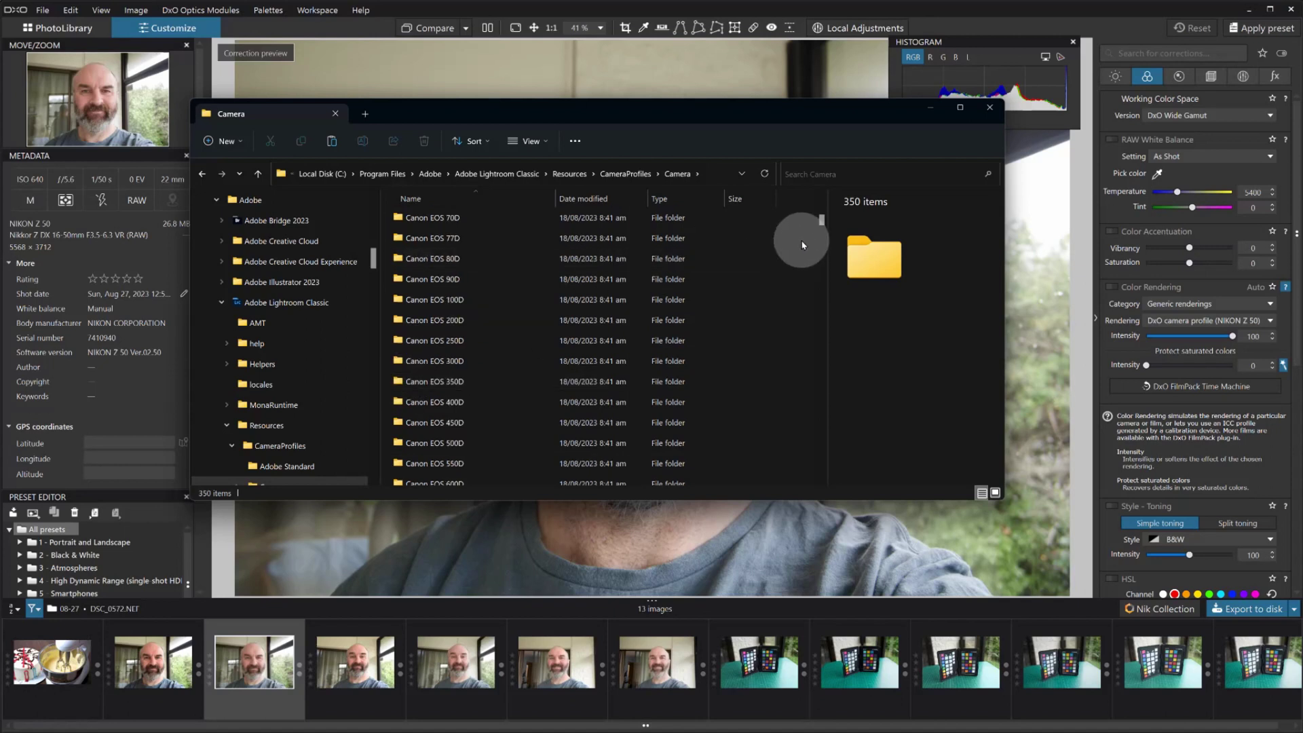
mouse_move(822, 221)
left_mouse_down()
mouse_move(819, 321)
mouse_move(820, 198)
left_mouse_up()
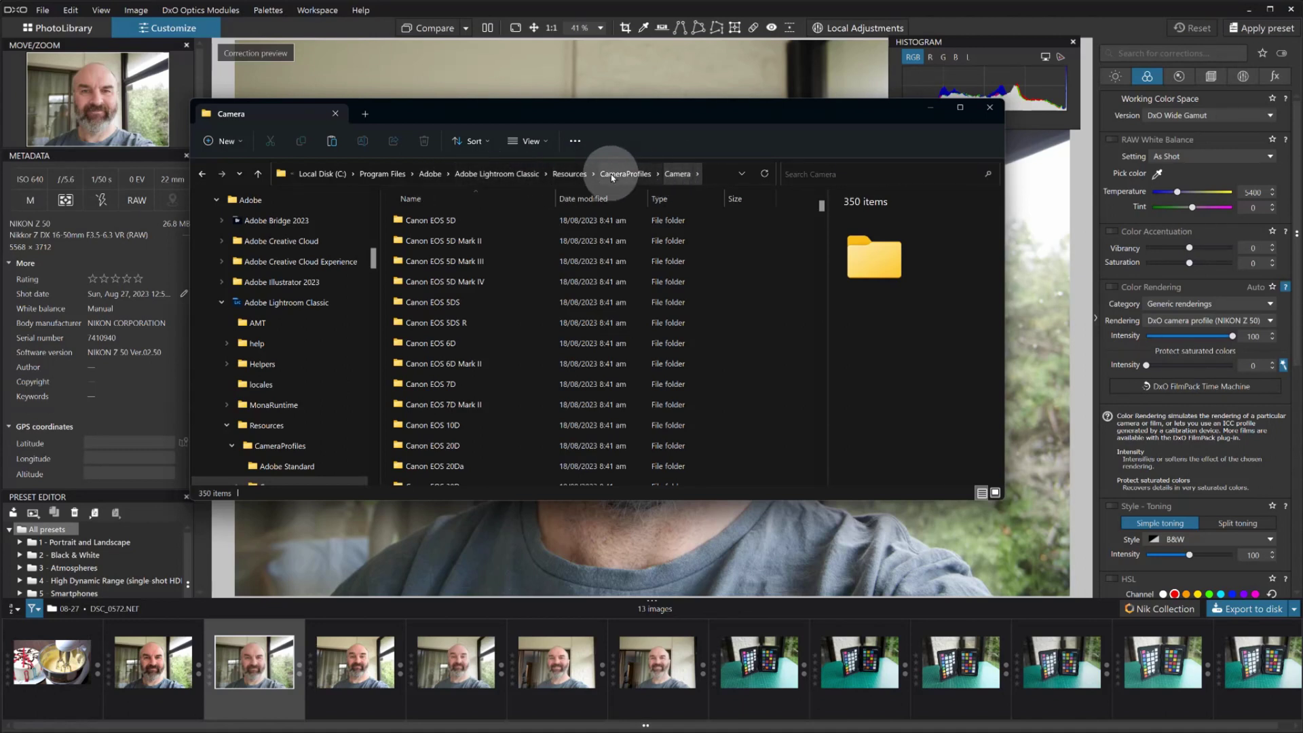
left_click(569, 174)
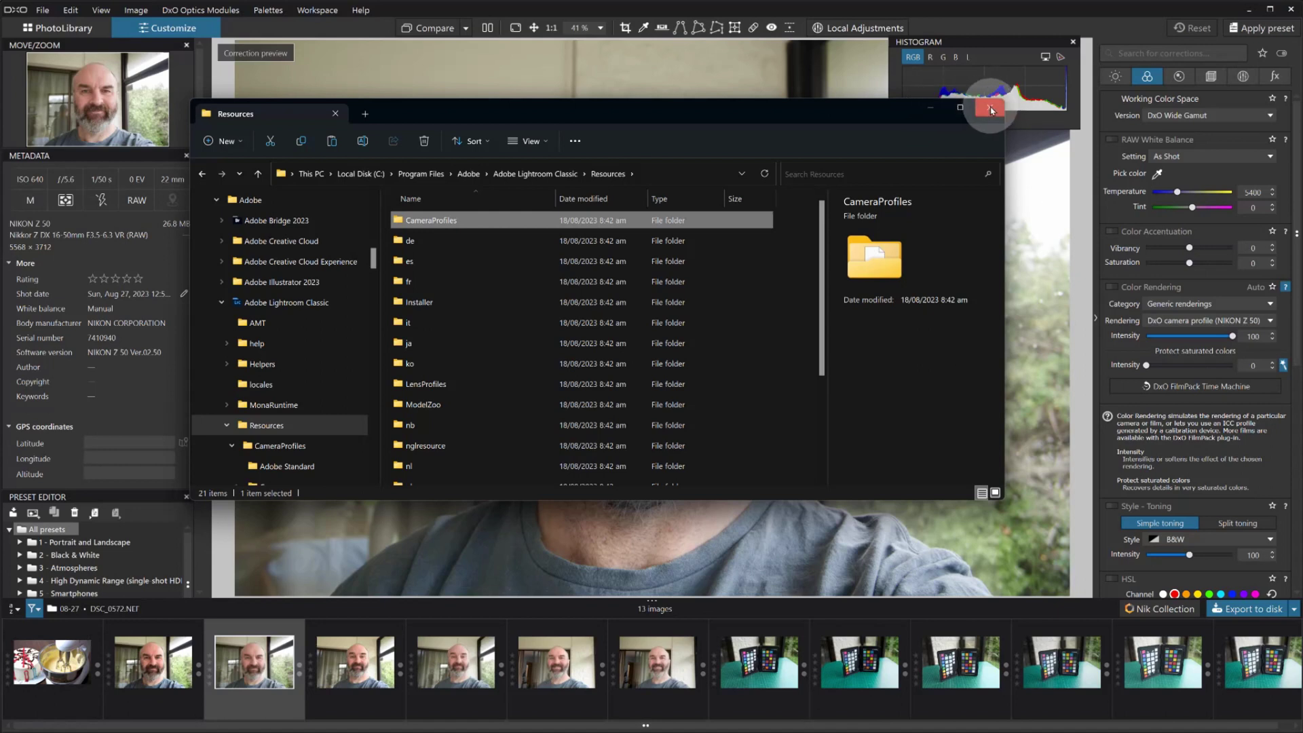
left_click(929, 107)
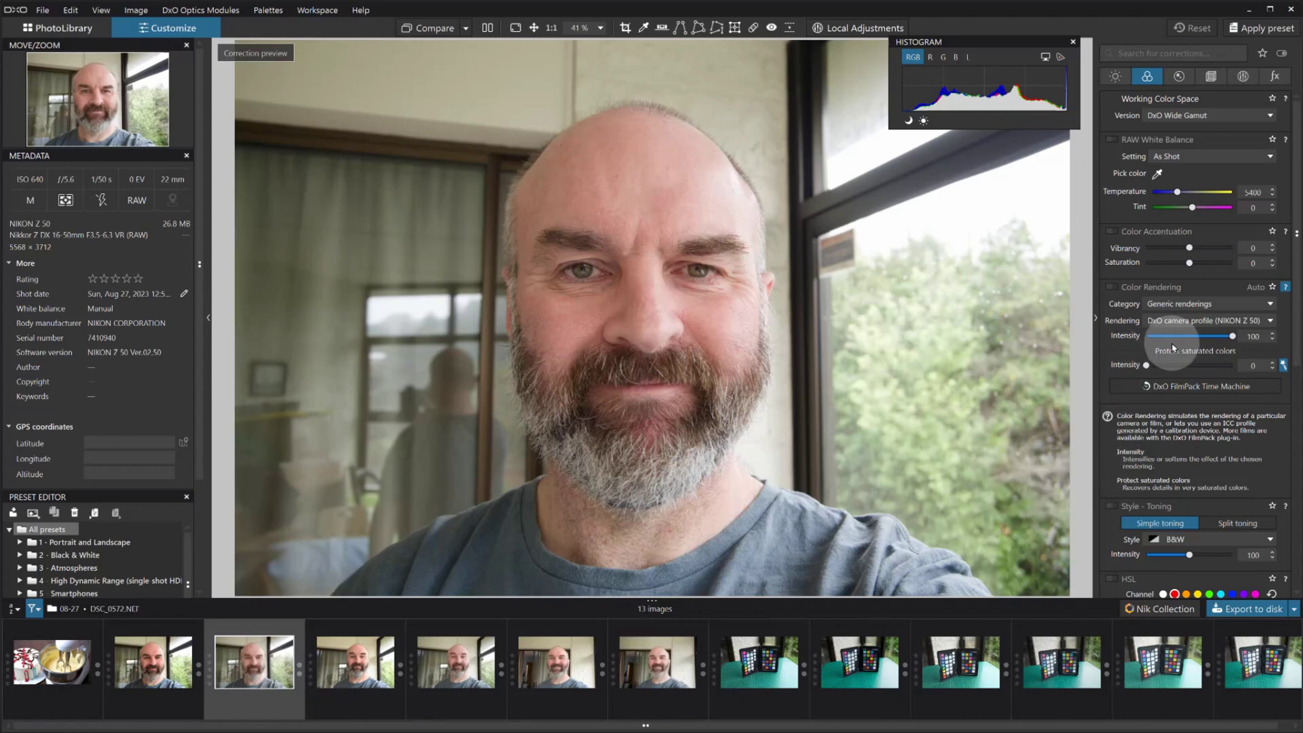
Set the color rendering of DSC_0572.NEF to the DCP profile Nikon Z 50 Camera Vivid.dcp and compare it with DSC_0572.JPG.
left_click(1194, 306)
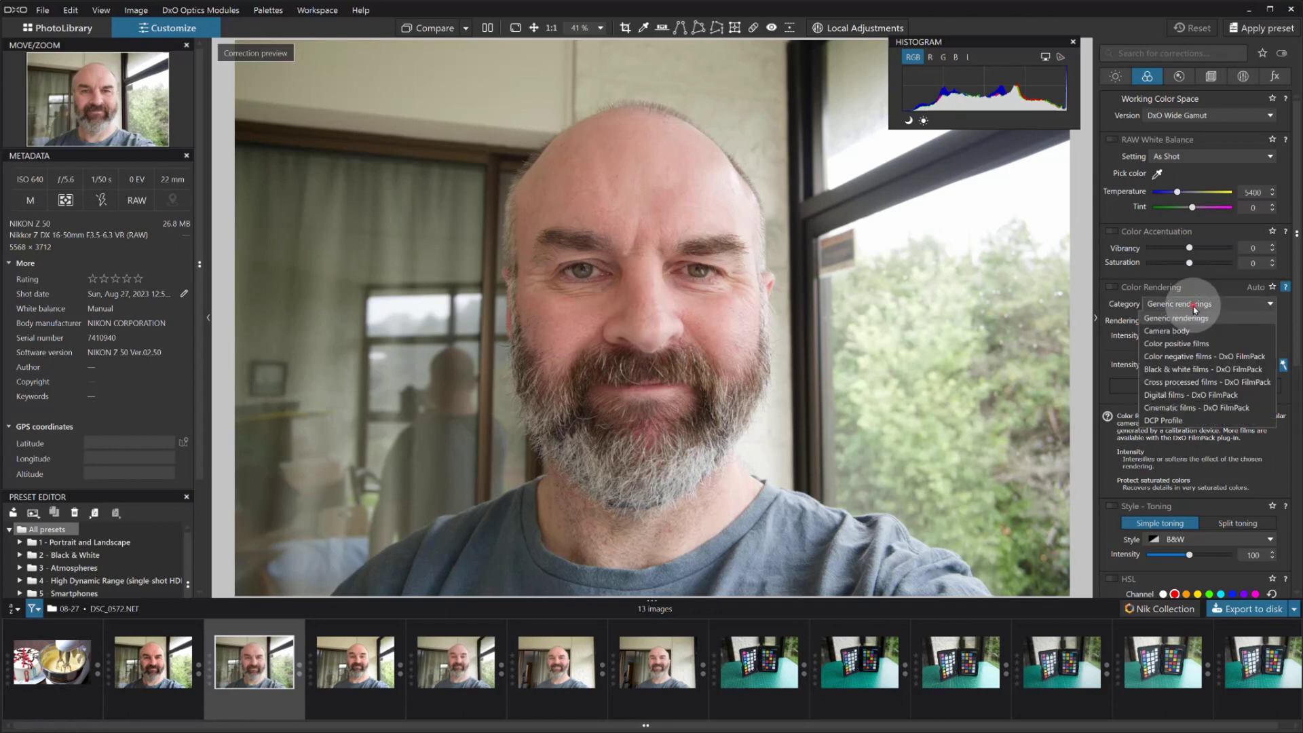
left_click(1168, 421)
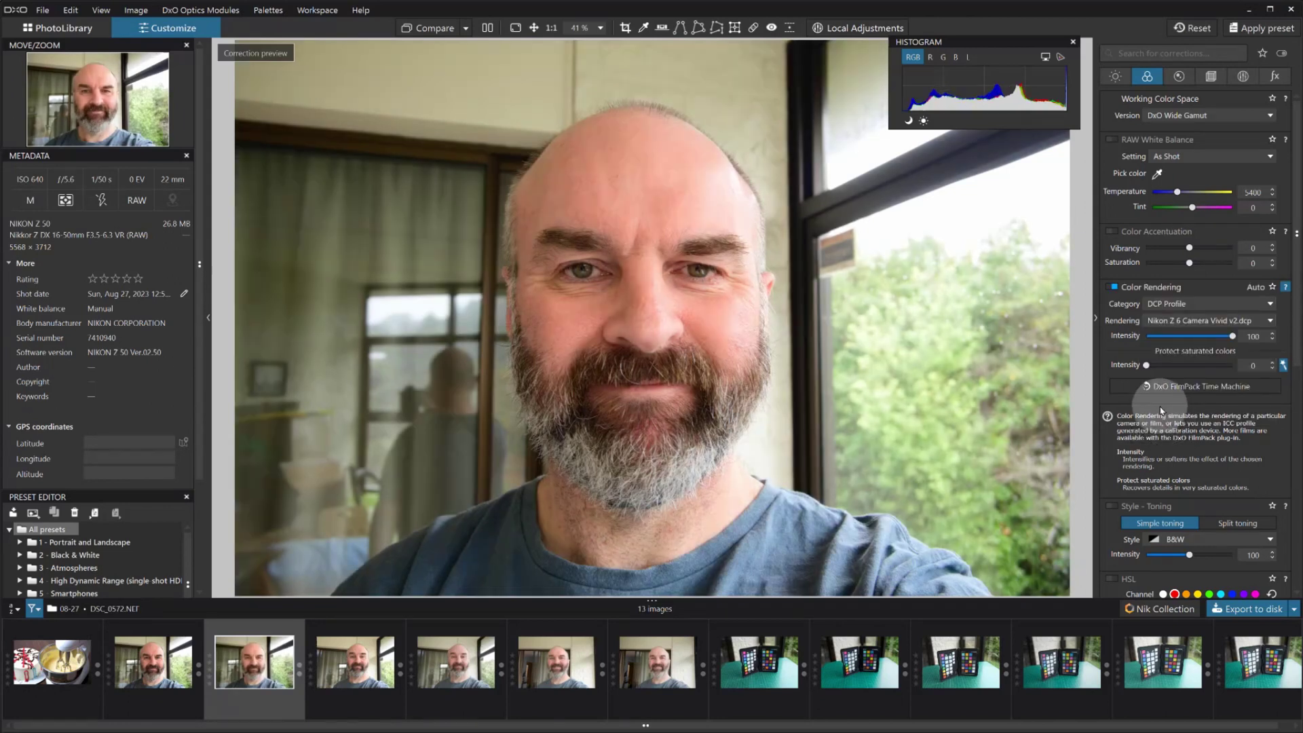
left_click(1179, 321)
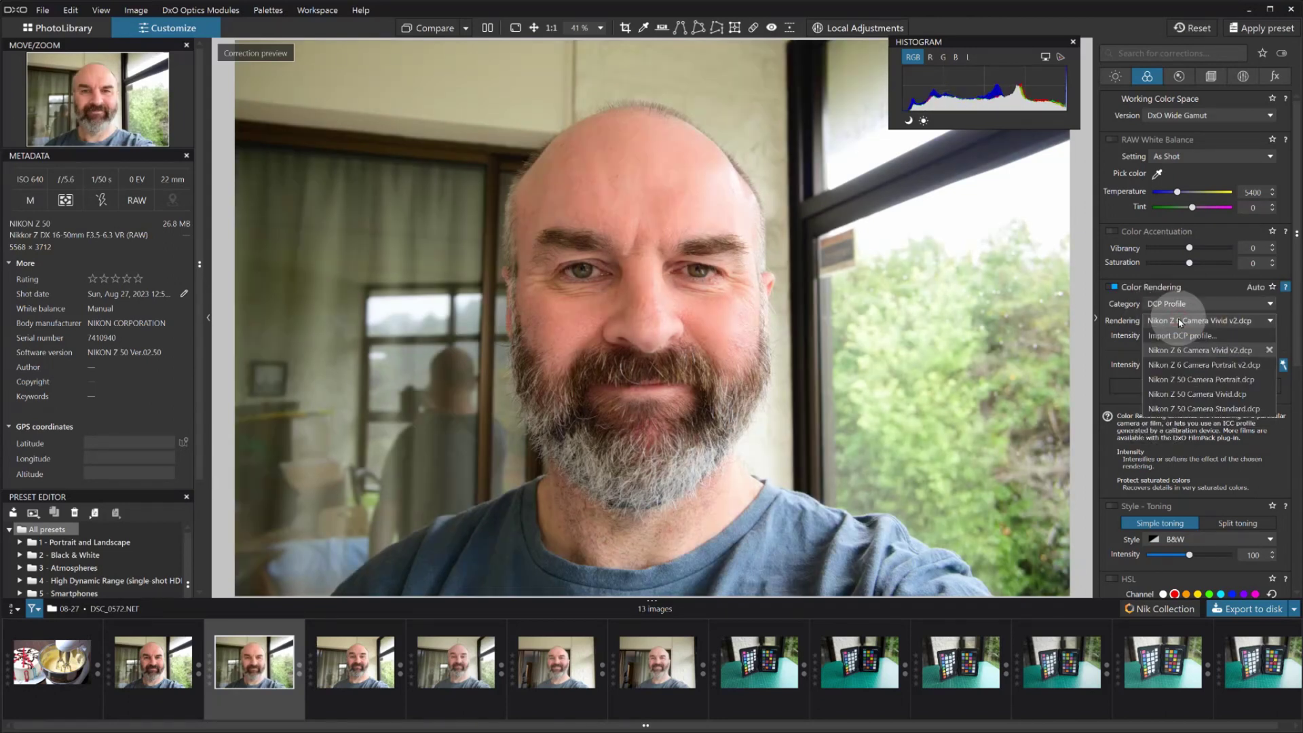
left_click(1176, 394)
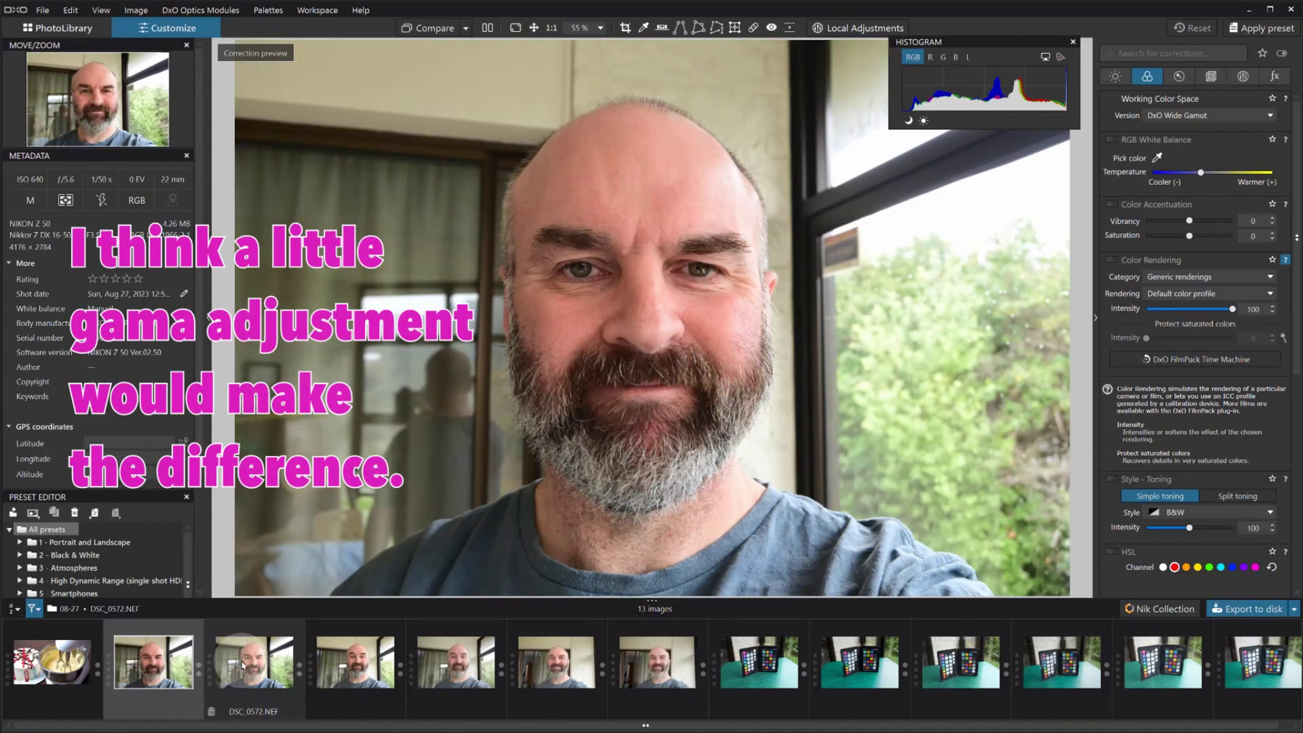
left_click(182, 668)
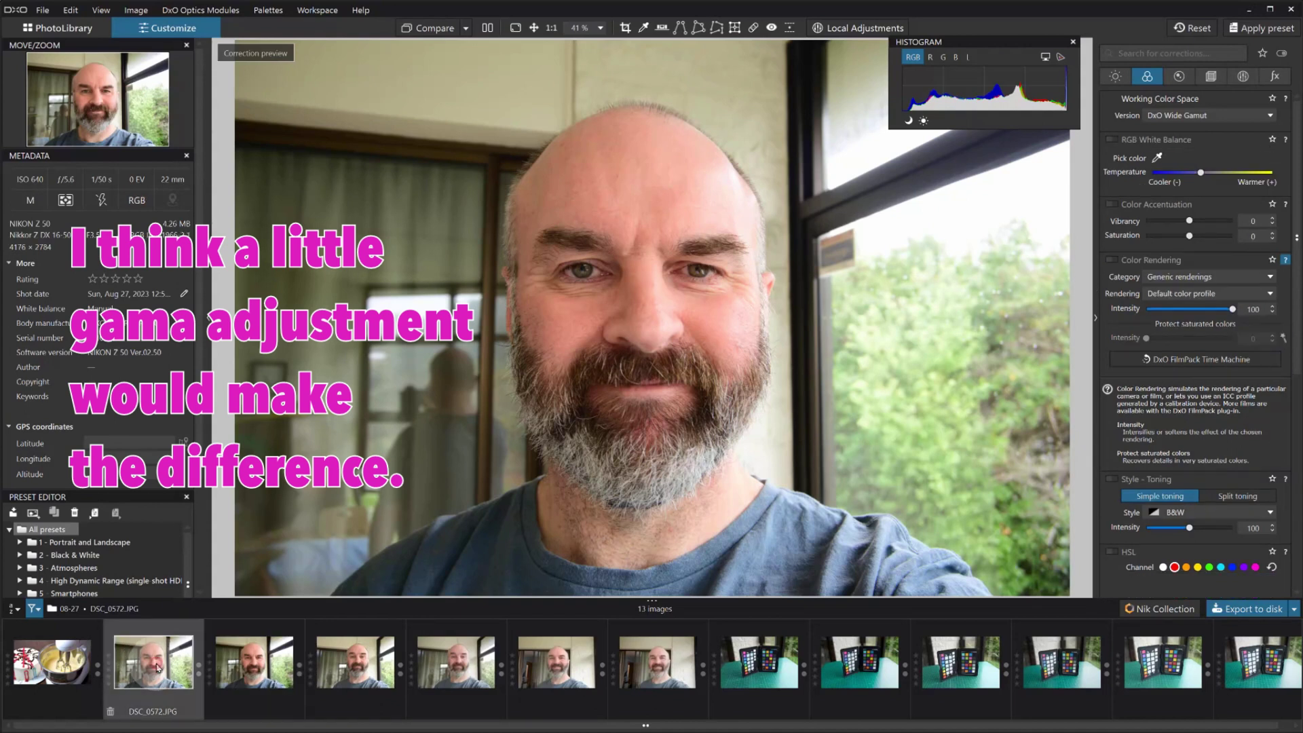
left_click(262, 664)
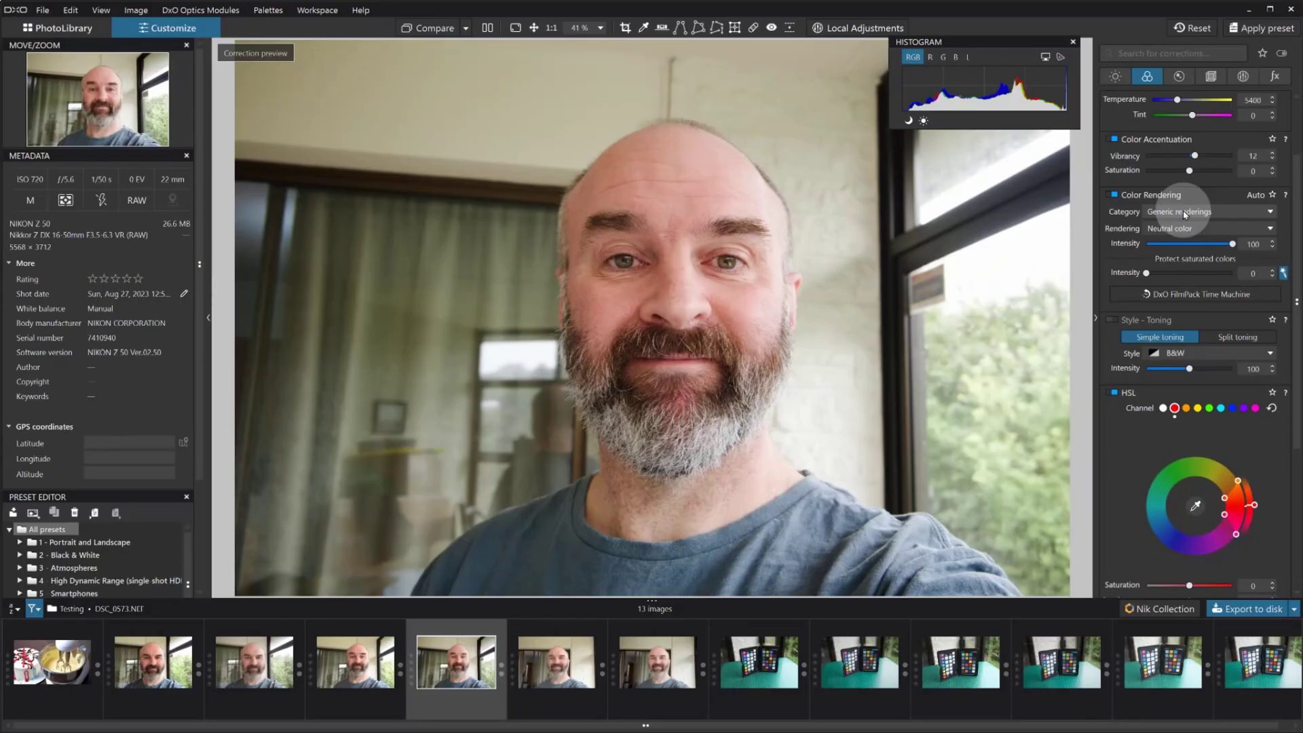
Set the color rendering category of DSC_0573.NEF to DCP Profile and remove Nikon Z 50 Camera Standard.dcp from the available profiles.
left_click(1183, 214)
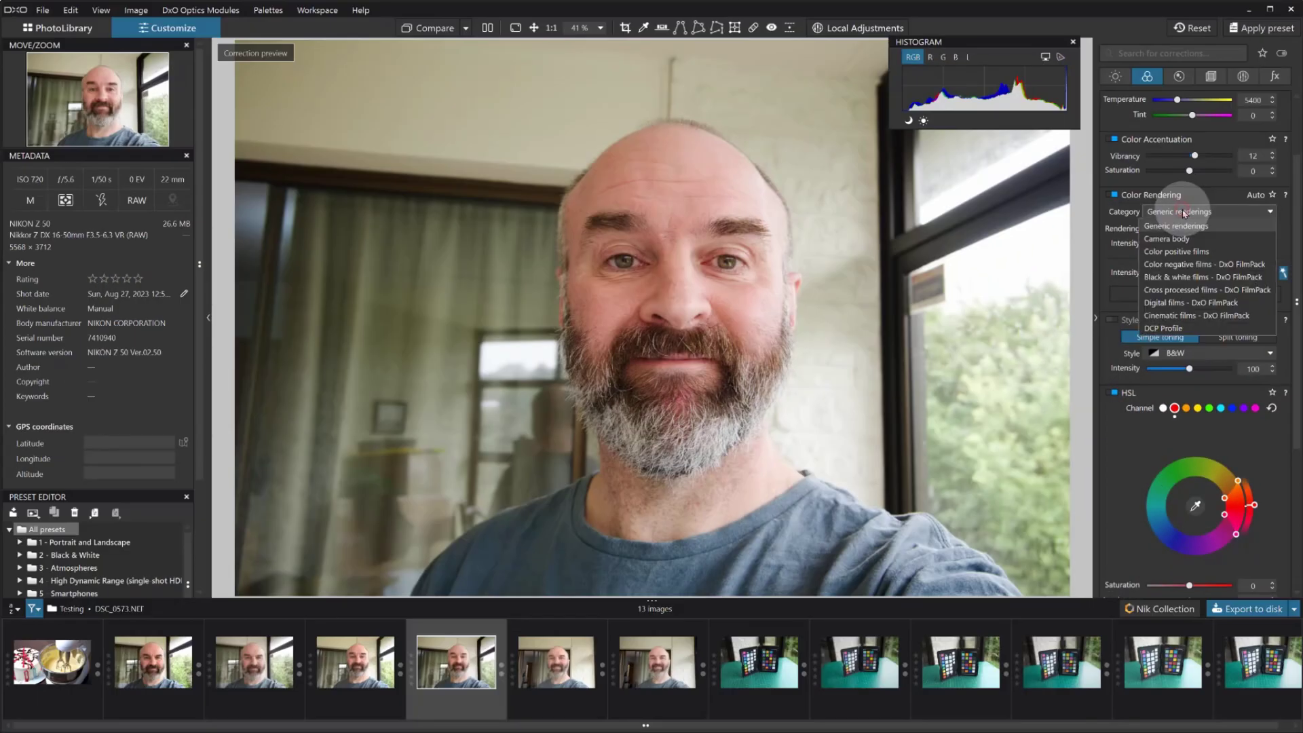
left_click(1165, 329)
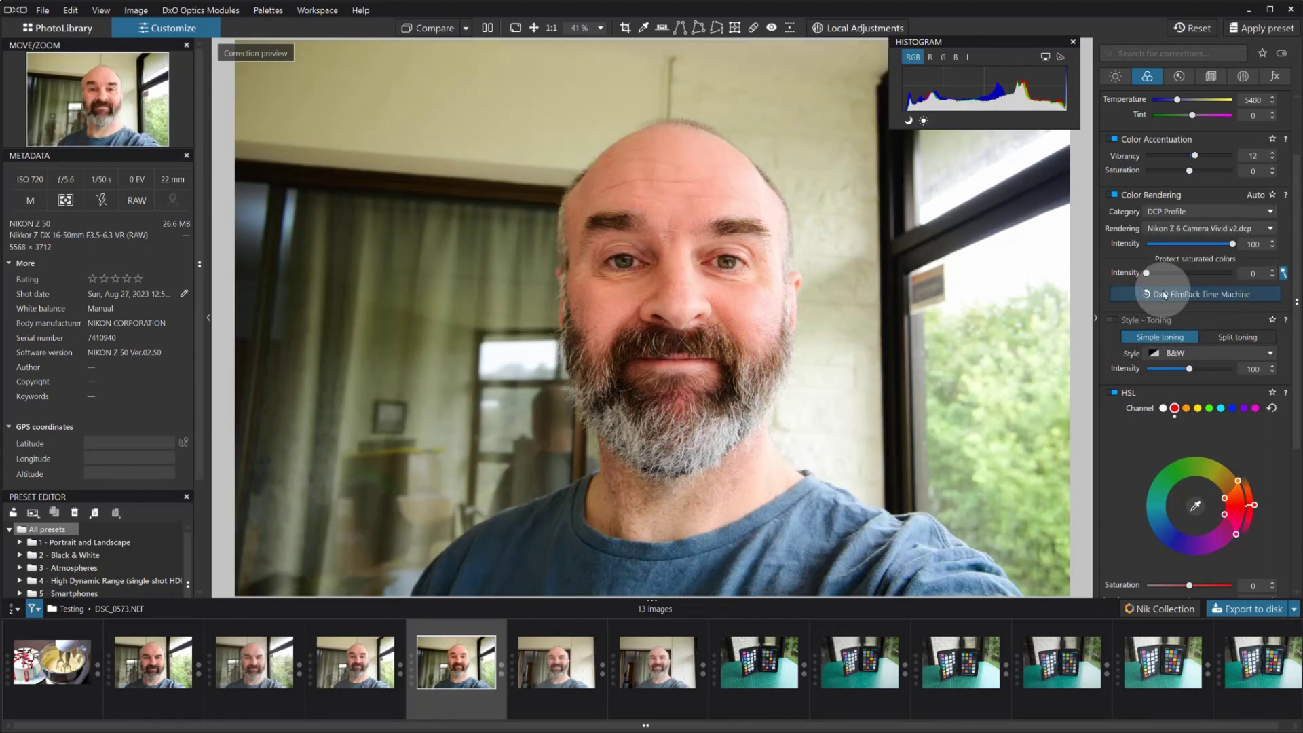
left_click(1186, 229)
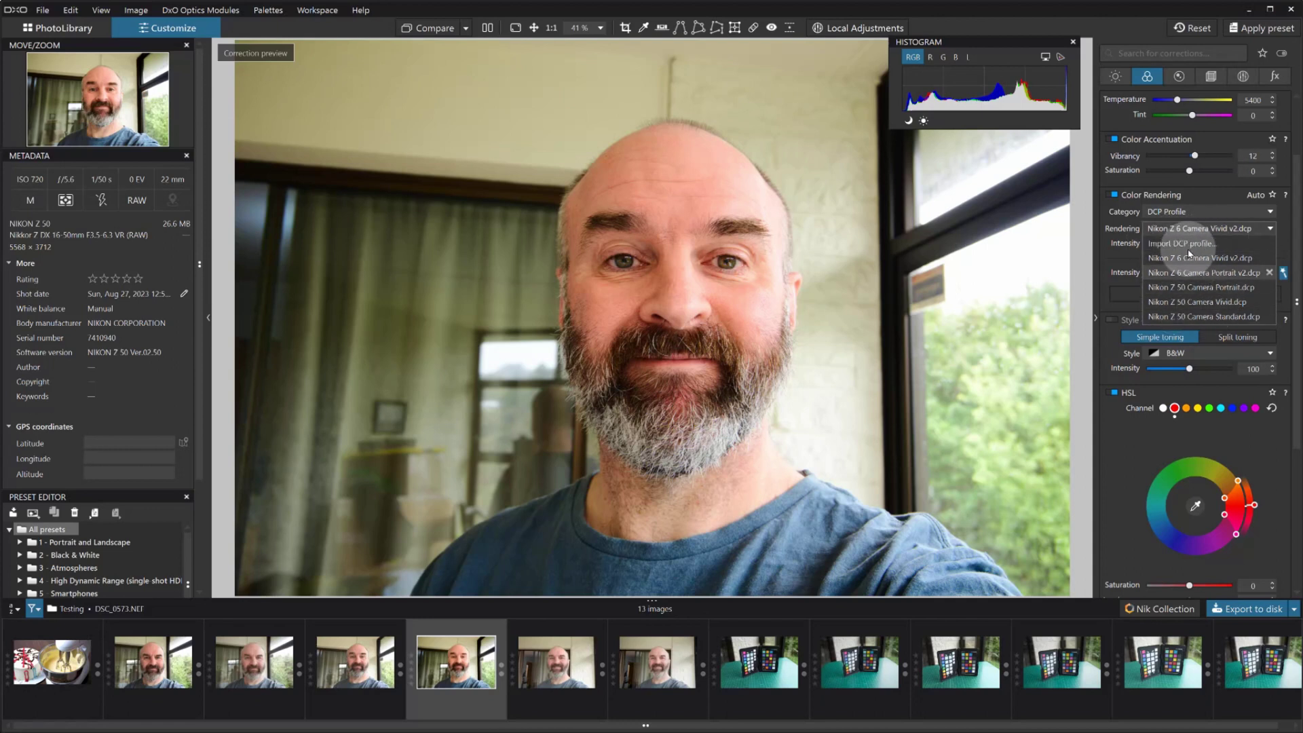
left_click(1268, 318)
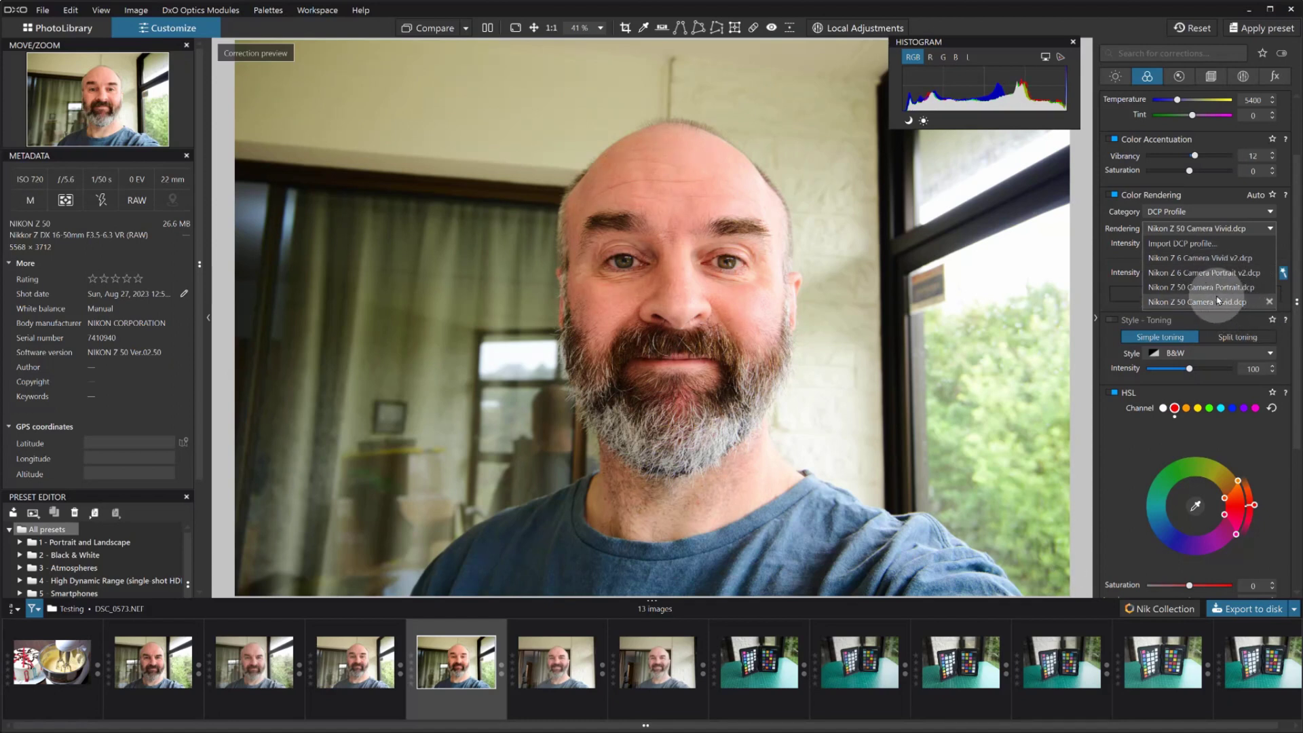
Import the DCP profile Nikon Z 50 Camera Standard.dcp from the Nikon Z 50 folder for DSC_0573.NEF.
left_click(1189, 244)
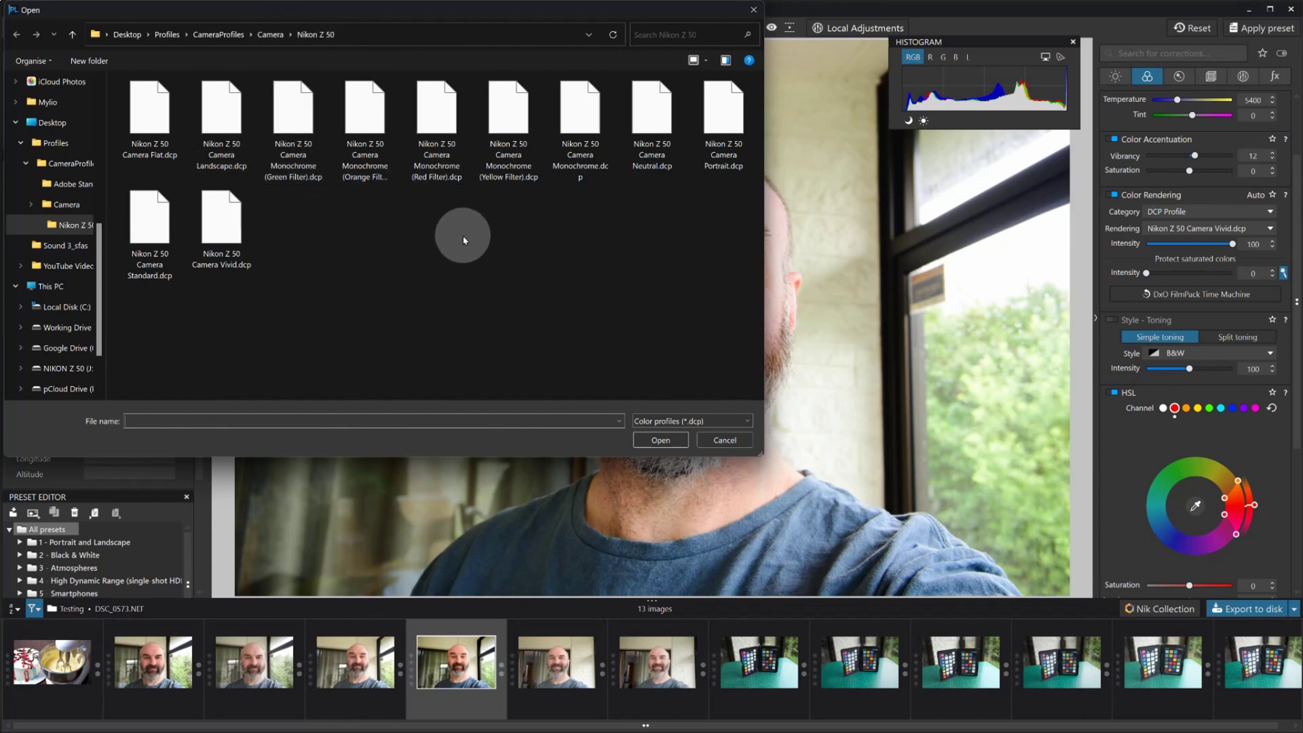
left_click(152, 207)
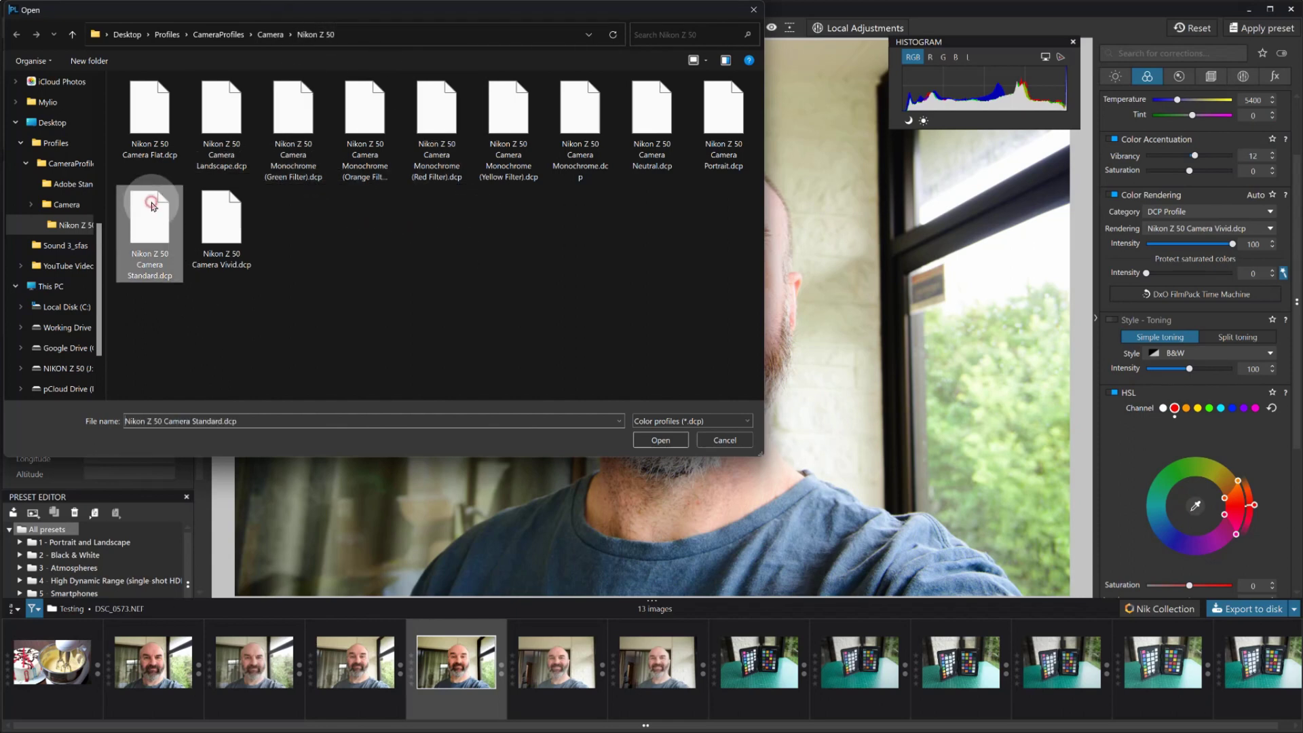
left_click(660, 439)
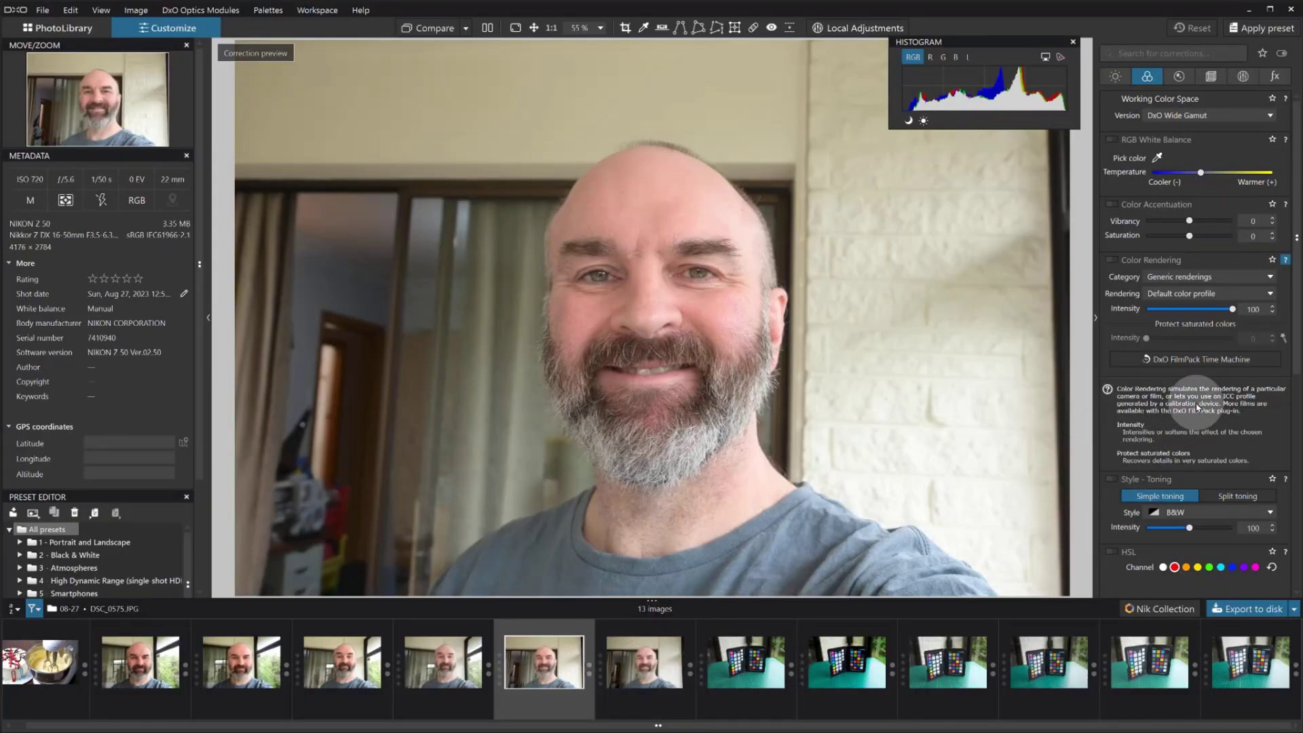
Set the color rendering of DSC_0575.NEF to the DCP profile Nikon Z 50 Camera Portrait.dcp and compare it with DSC_0575.JPG.
left_click(1185, 276)
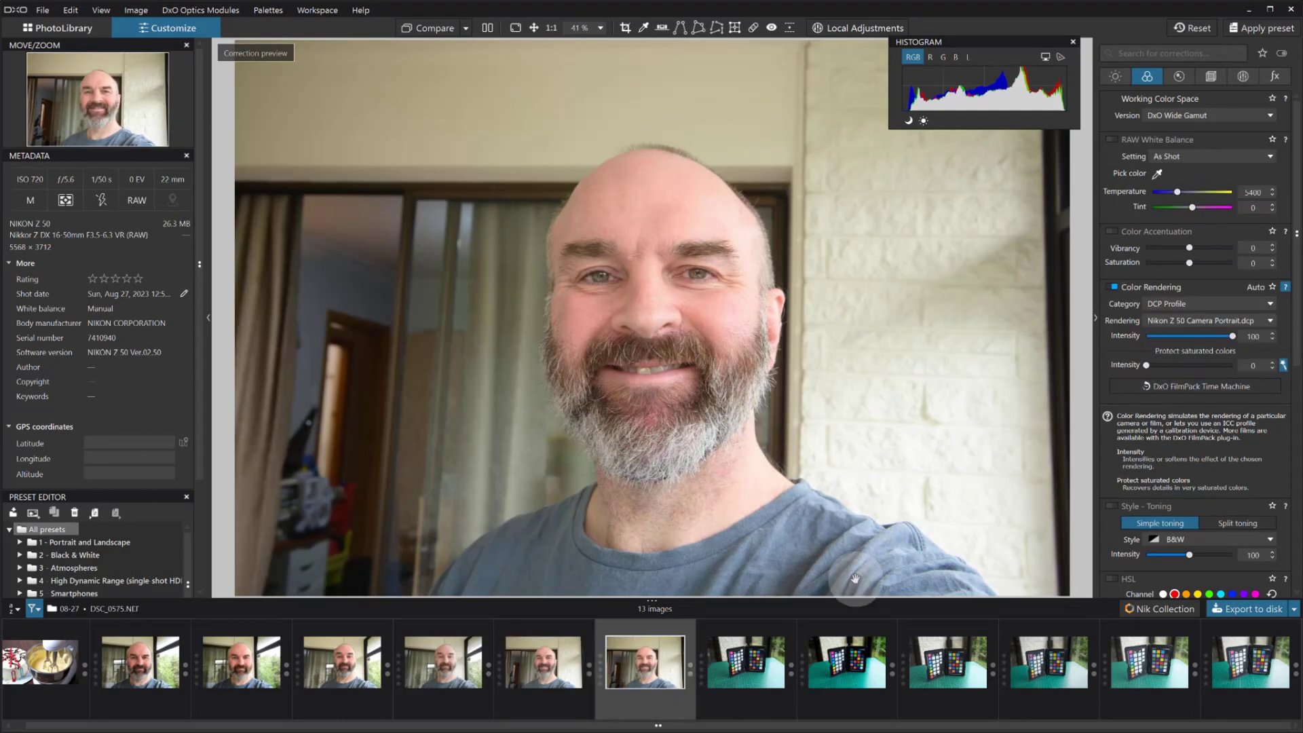
left_click(551, 674)
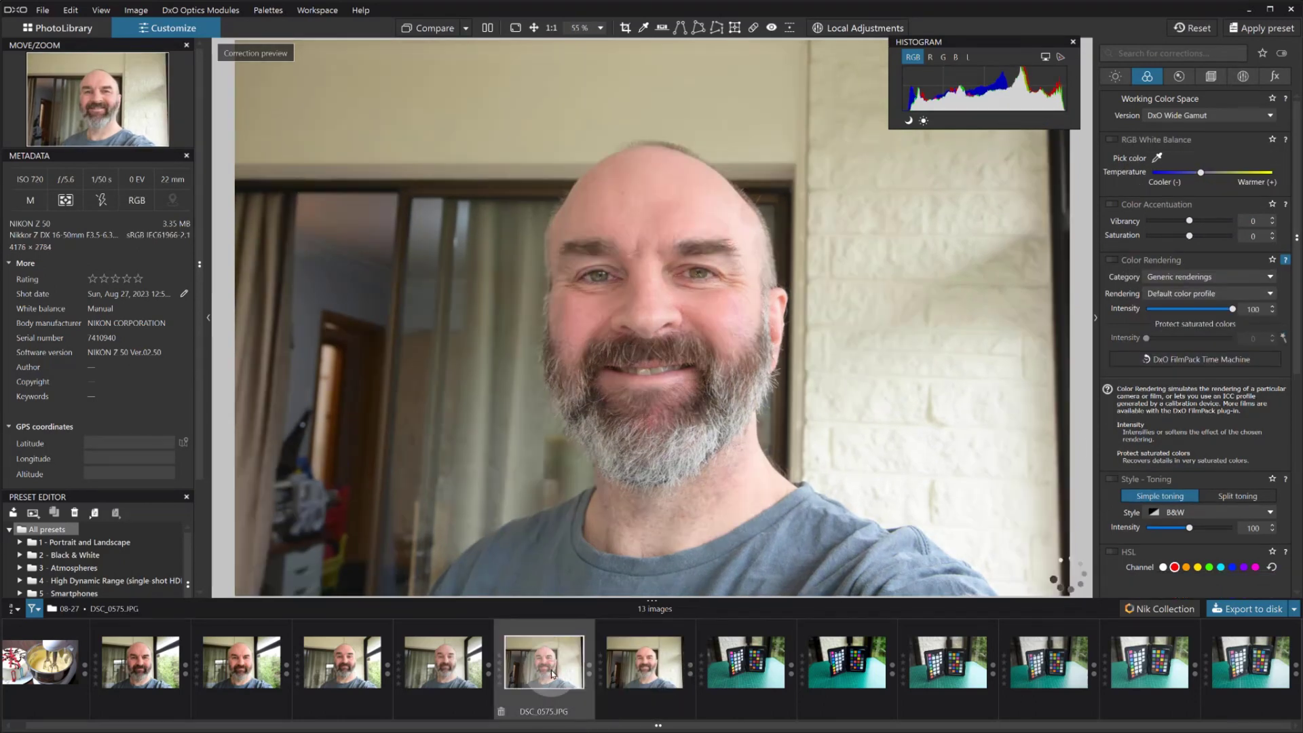
left_click(632, 664)
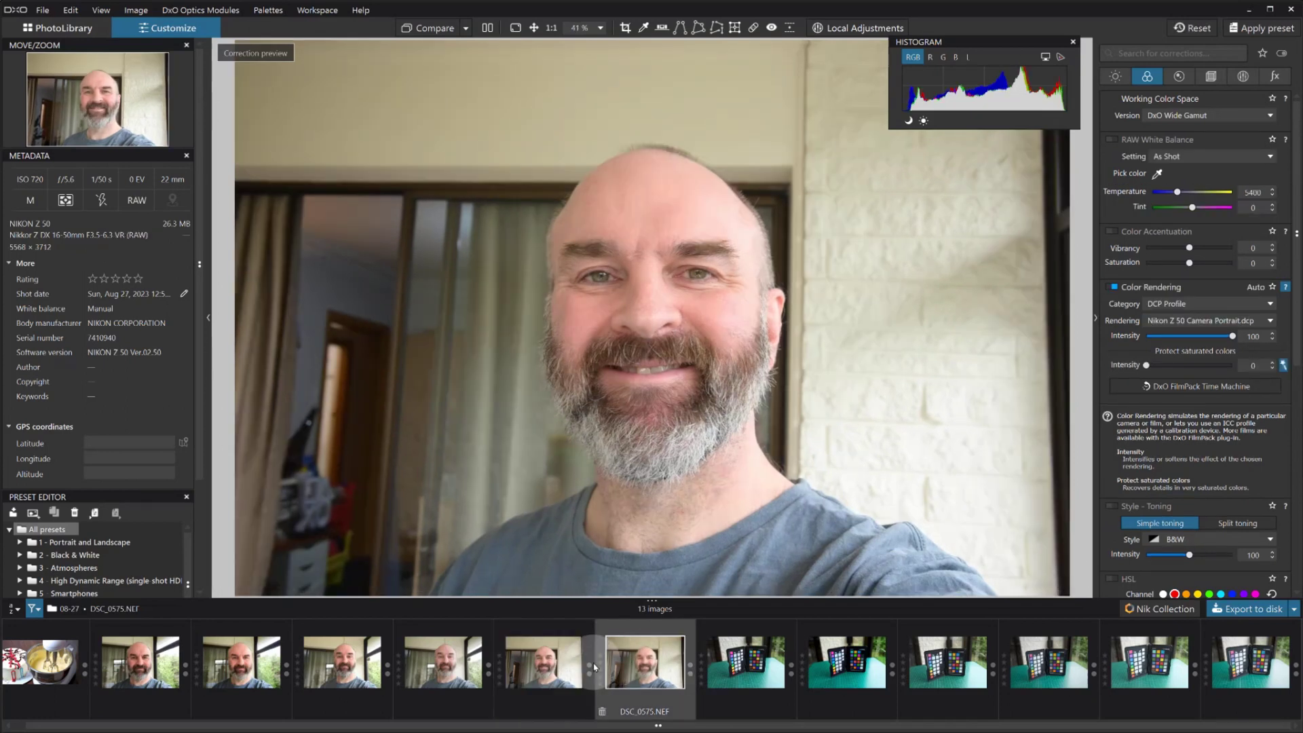
left_click(550, 663)
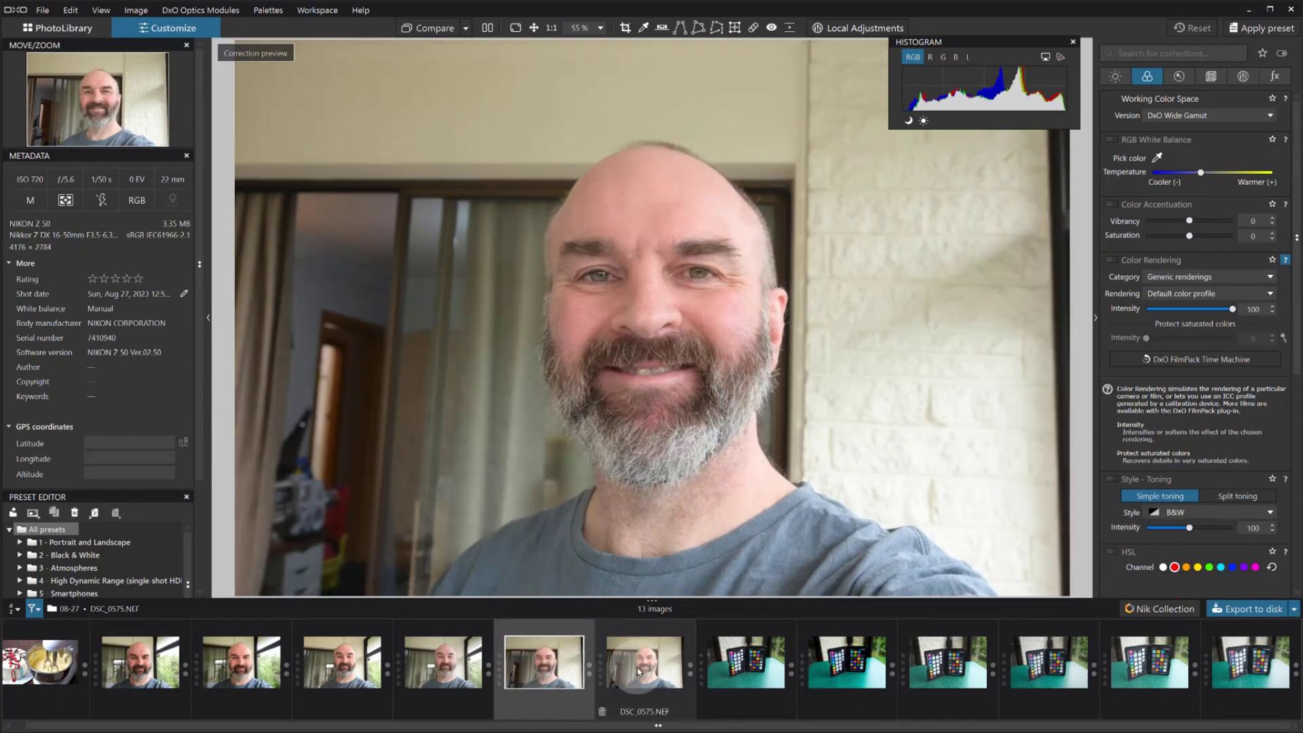
left_click(639, 672)
left_click(558, 669)
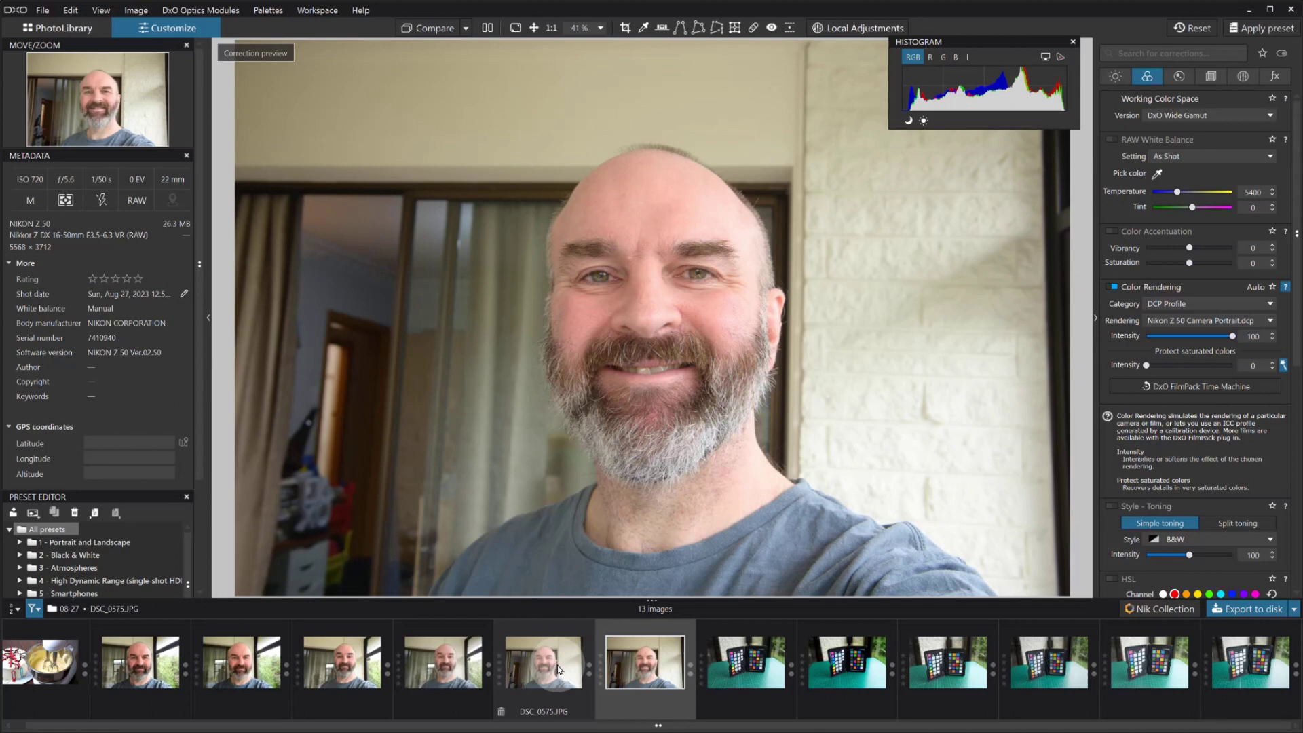
left_click(642, 668)
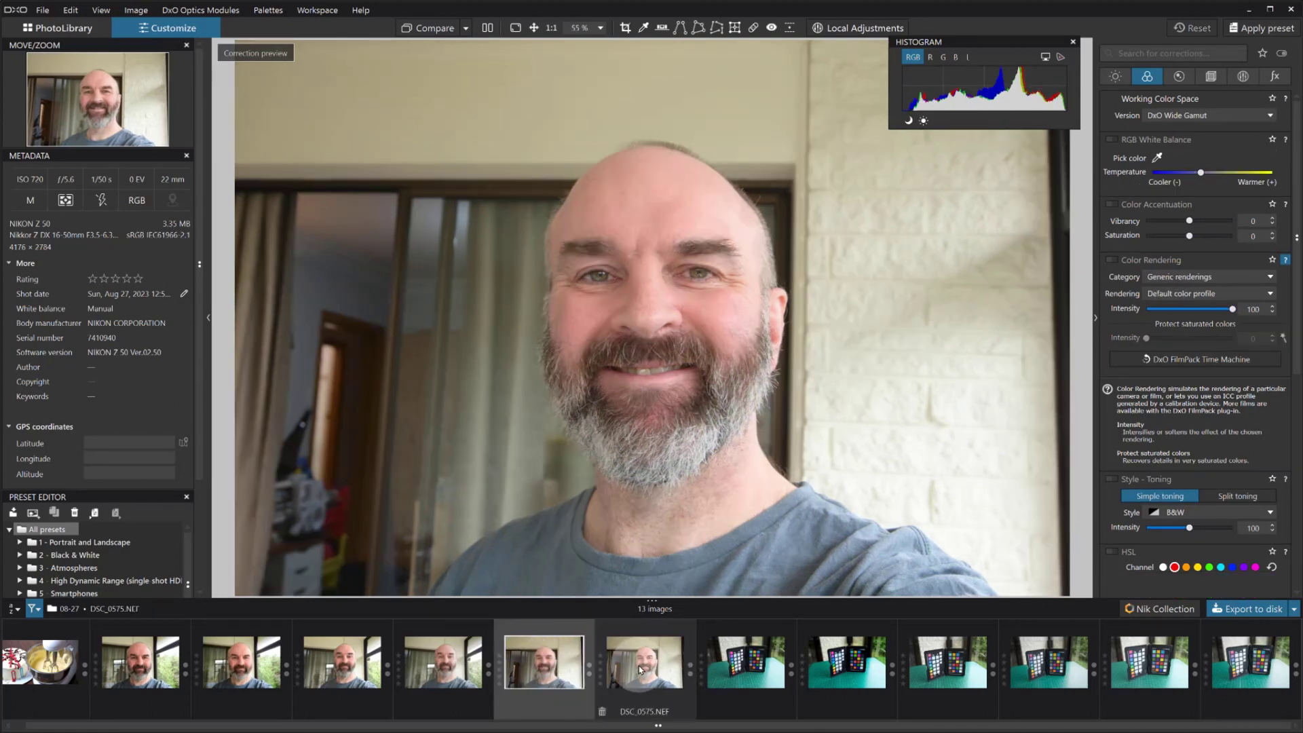